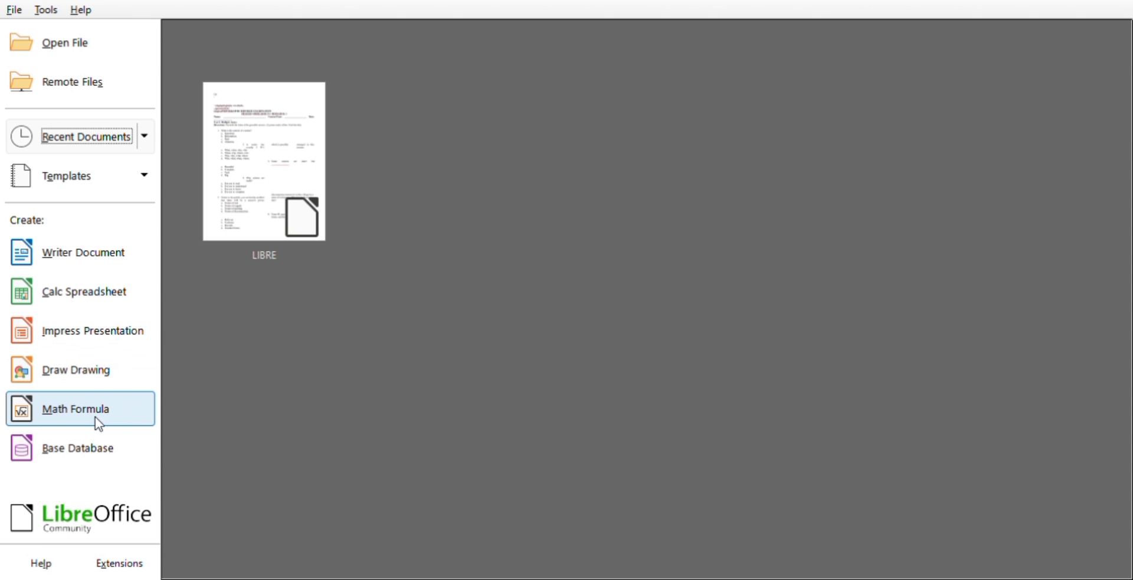
# - Create a Writer document and delete the first line's first word, the second line's middle word and the third line's last word together
pyautogui.click(124, 254)
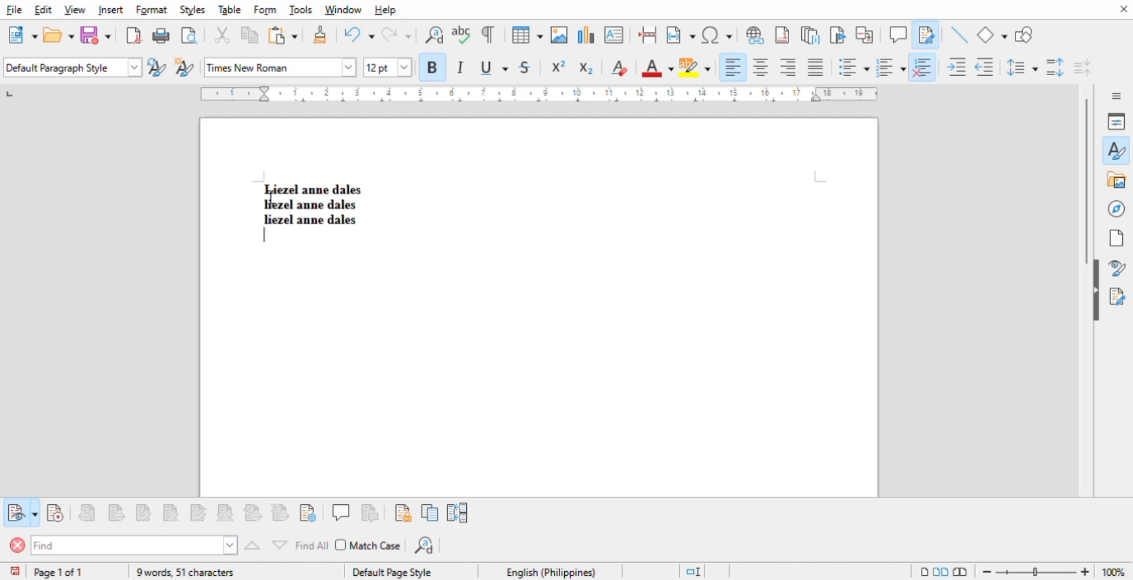
pyautogui.hotkey('ctrl', 'Home')
pyautogui.hotkey('shift', 'Right')
pyautogui.hotkey('shift', 'Right')
pyautogui.hotkey('shift', 'Right')
pyautogui.hotkey('shift', 'Right')
pyautogui.hotkey('shift', 'Right')
pyautogui.hotkey('shift', 'Right')
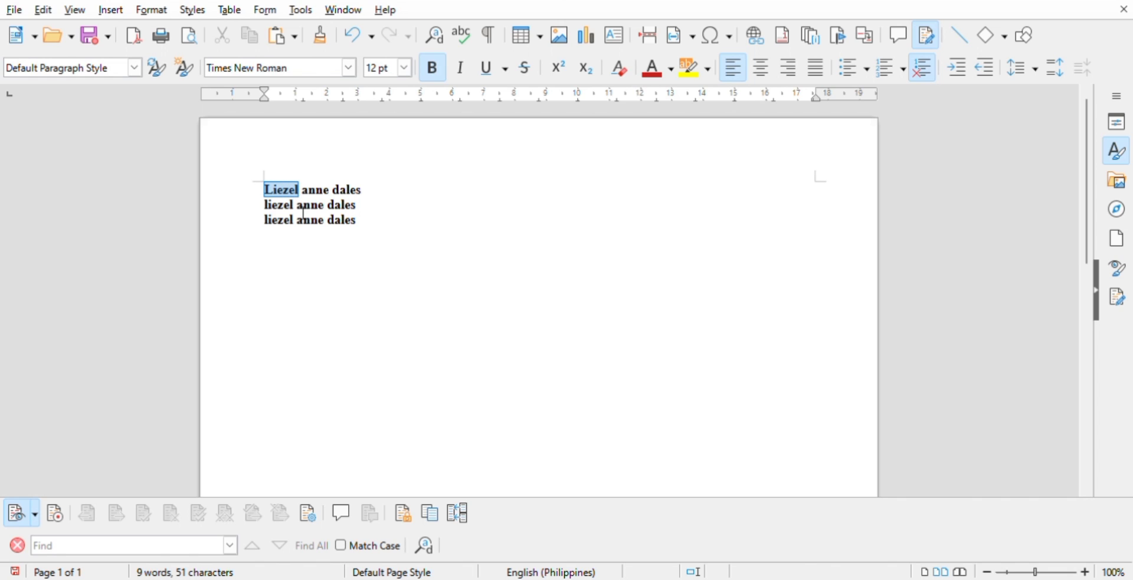
pyautogui.keyDown('ctrl'); pyautogui.doubleClick(309, 206); pyautogui.keyUp('ctrl')
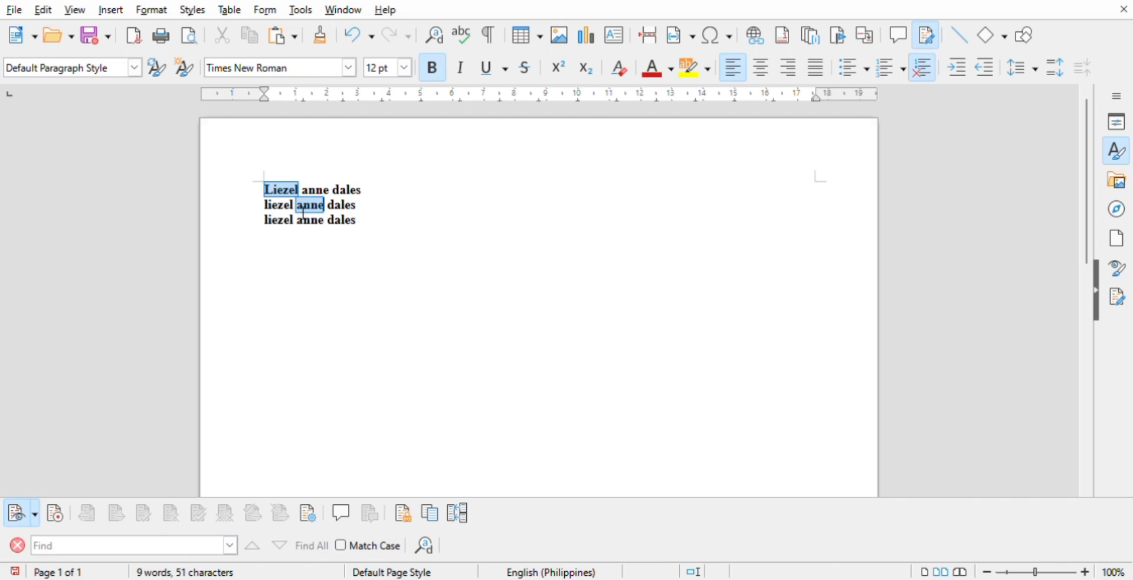
pyautogui.keyDown('ctrl'); pyautogui.doubleClick(352, 228); pyautogui.keyUp('ctrl')
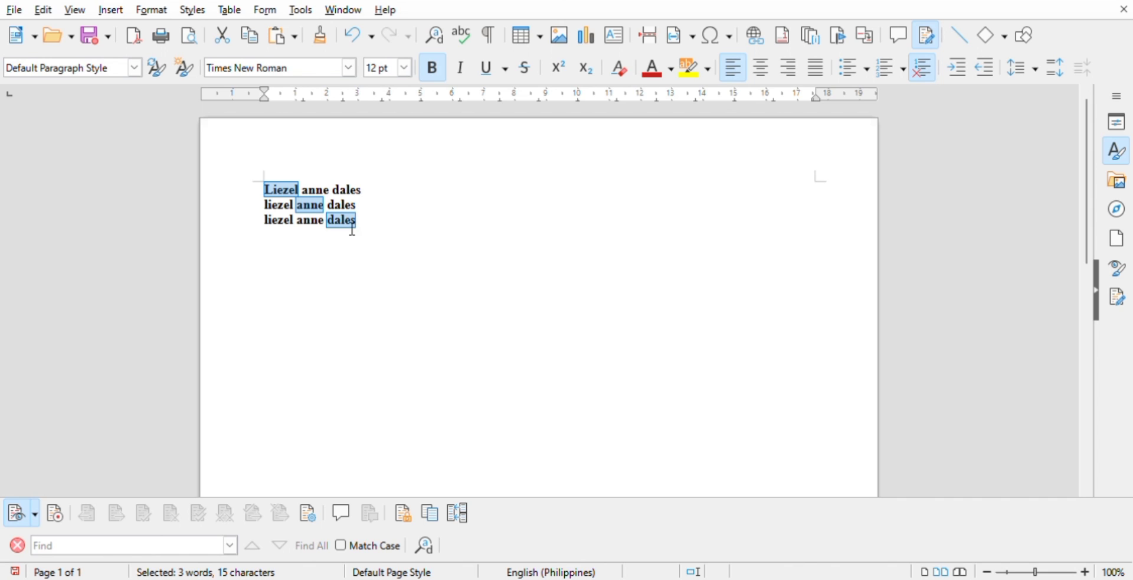
pyautogui.press('Delete')
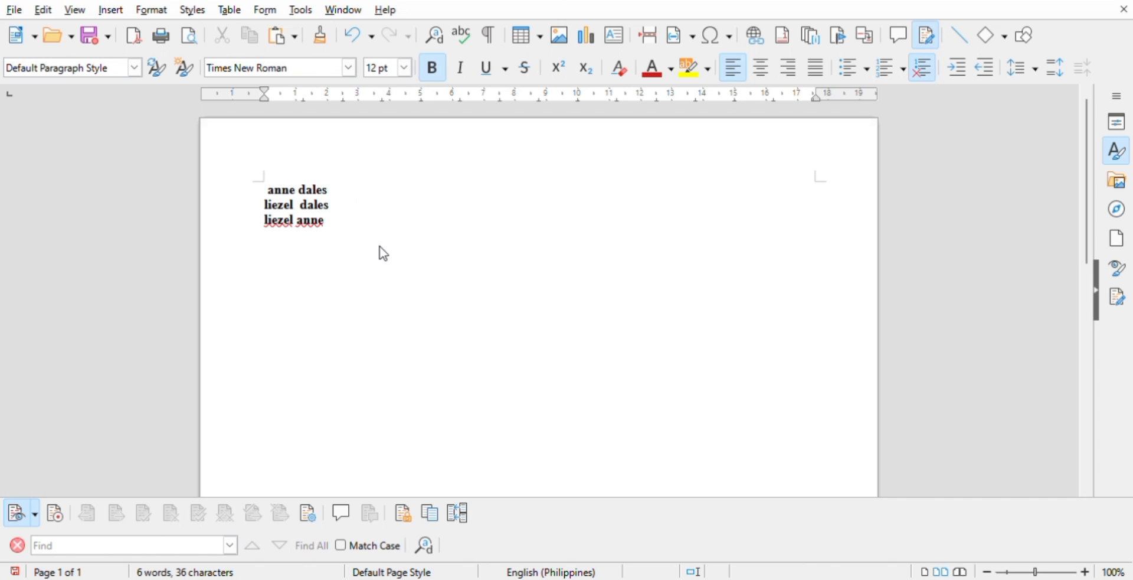
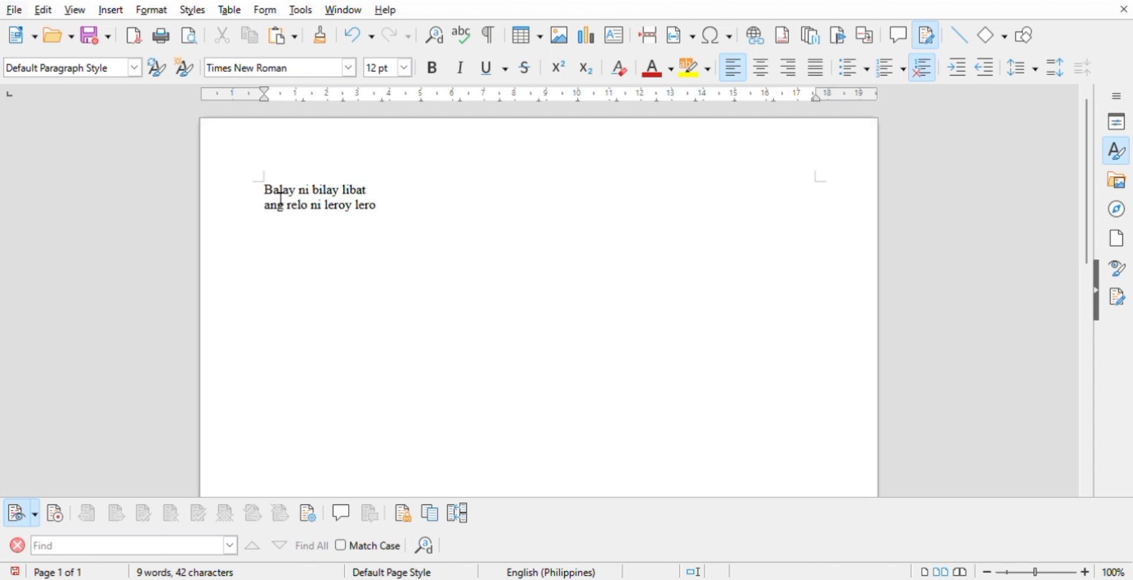
# - Delete "alay ni bi" from the first line and undo the deletion
pyautogui.moveTo(273, 195); pyautogui.dragTo(323, 195)
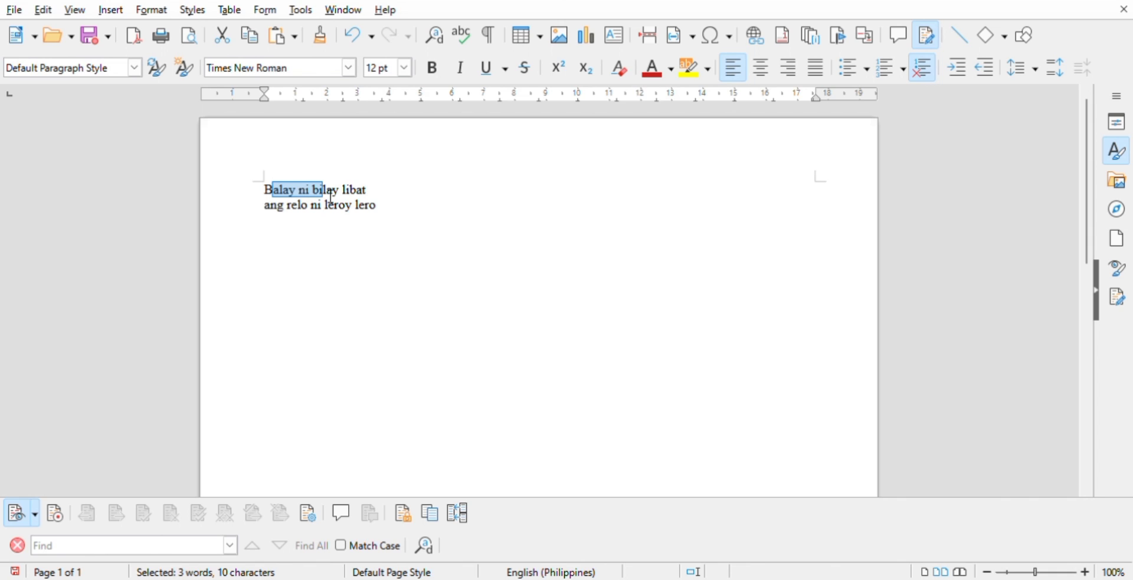
pyautogui.press('Delete')
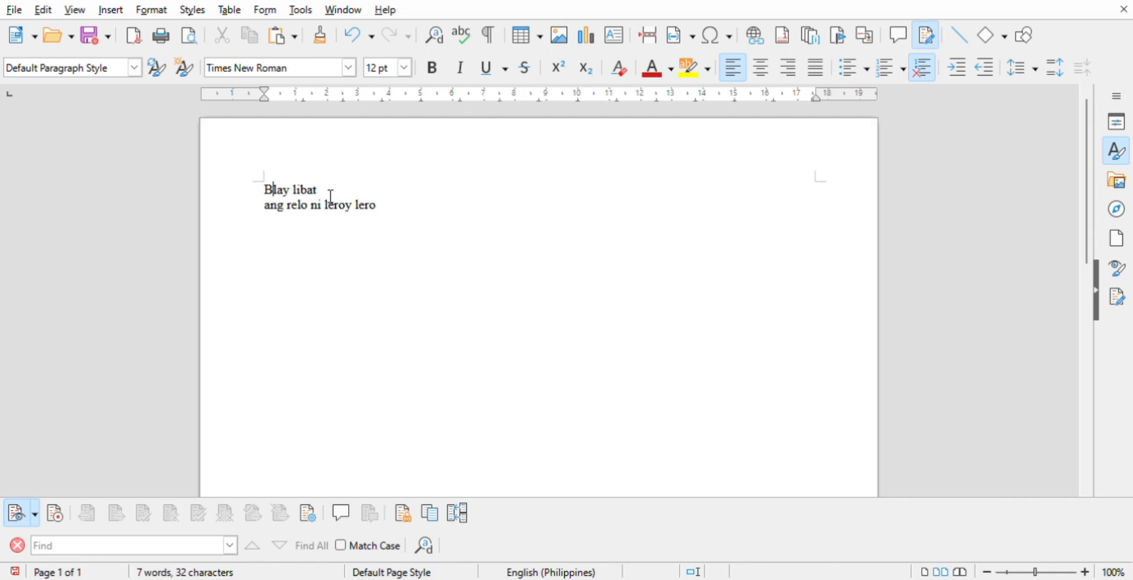
pyautogui.click(353, 40)
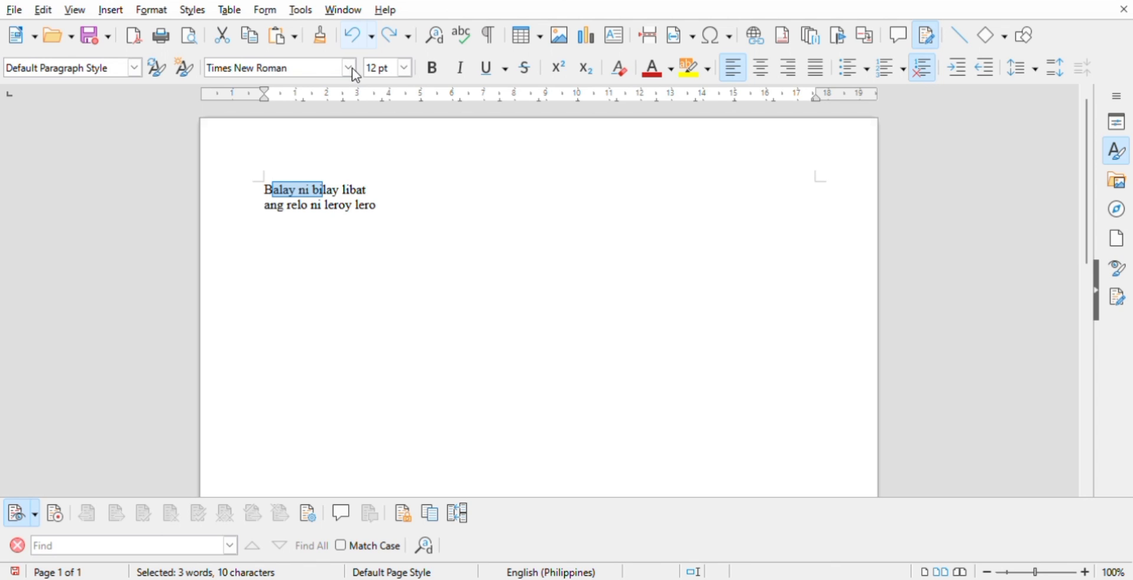
pyautogui.click(329, 234)
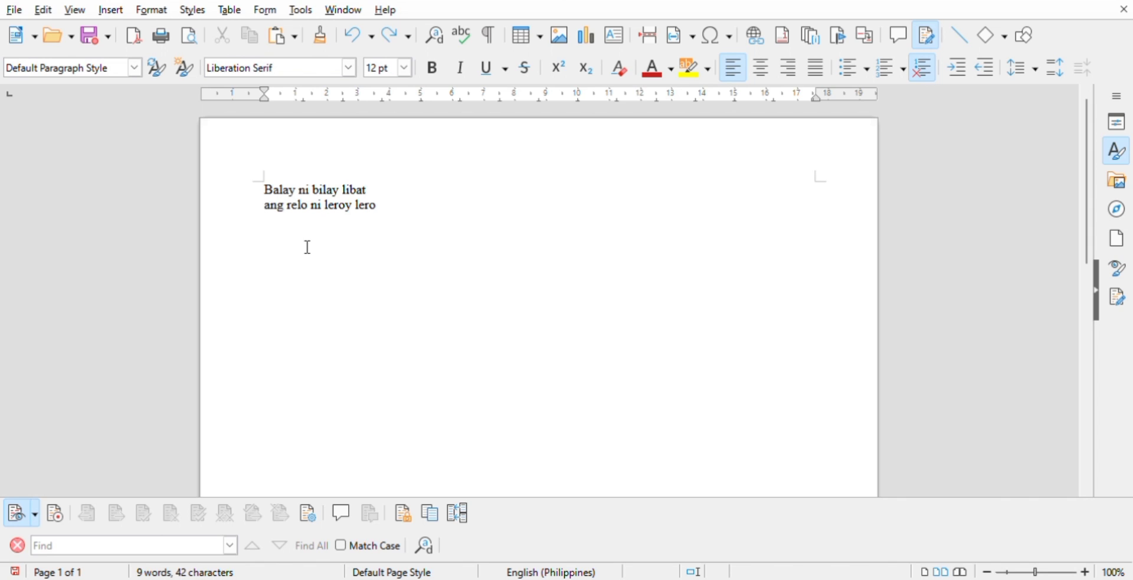
# - Select "alay ni bila" in the first line together with "eroy le" in the second, and paste the clipboard content below the text
pyautogui.click(277, 199)
pyautogui.moveTo(277, 195); pyautogui.dragTo(340, 202)
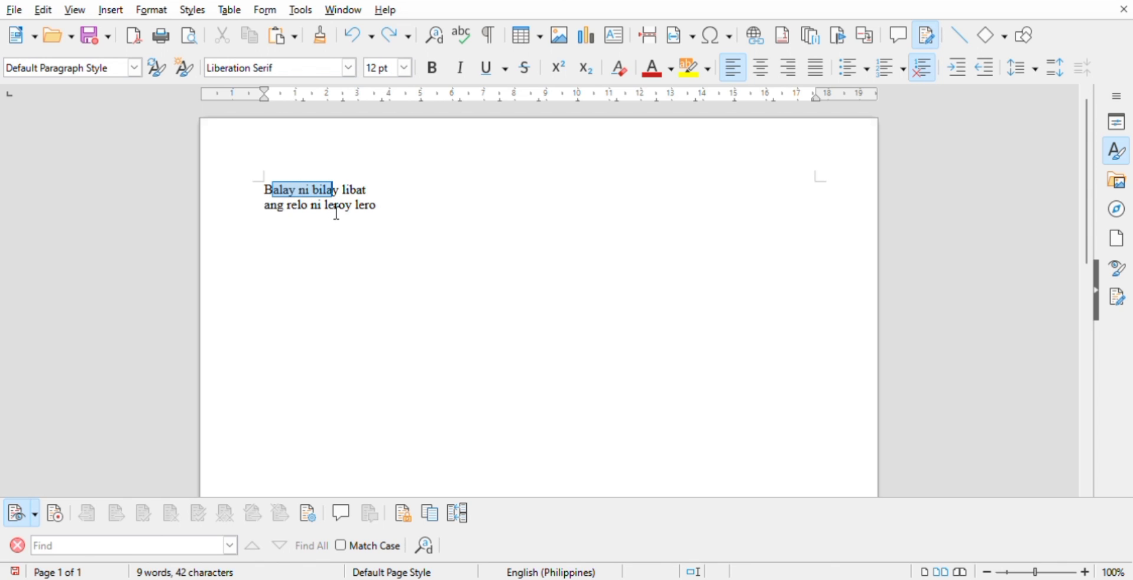
pyautogui.moveTo(326, 208); pyautogui.dragTo(384, 213)
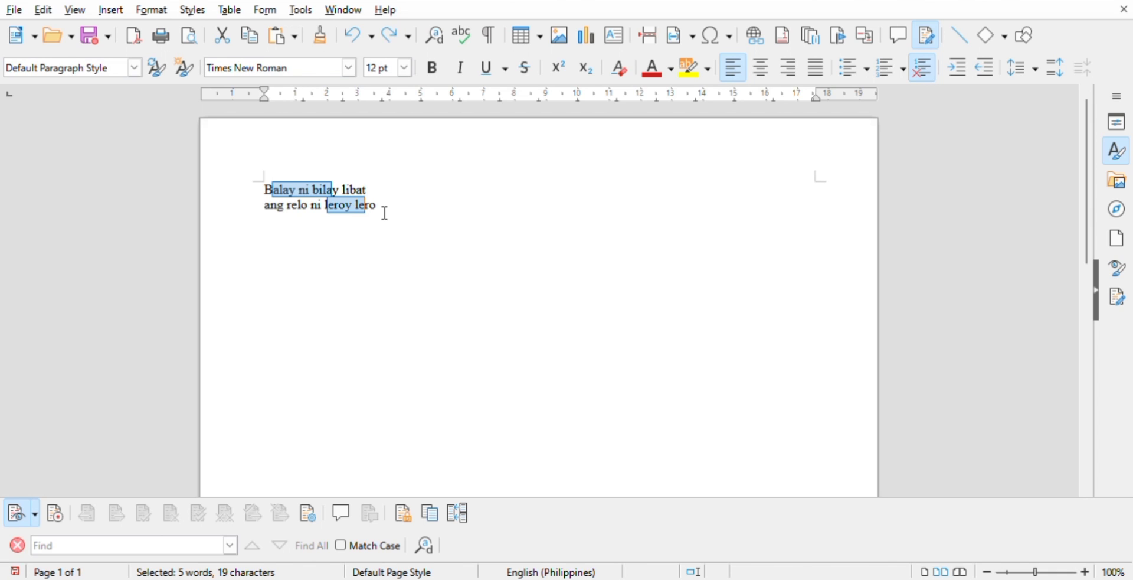
pyautogui.click(281, 247)
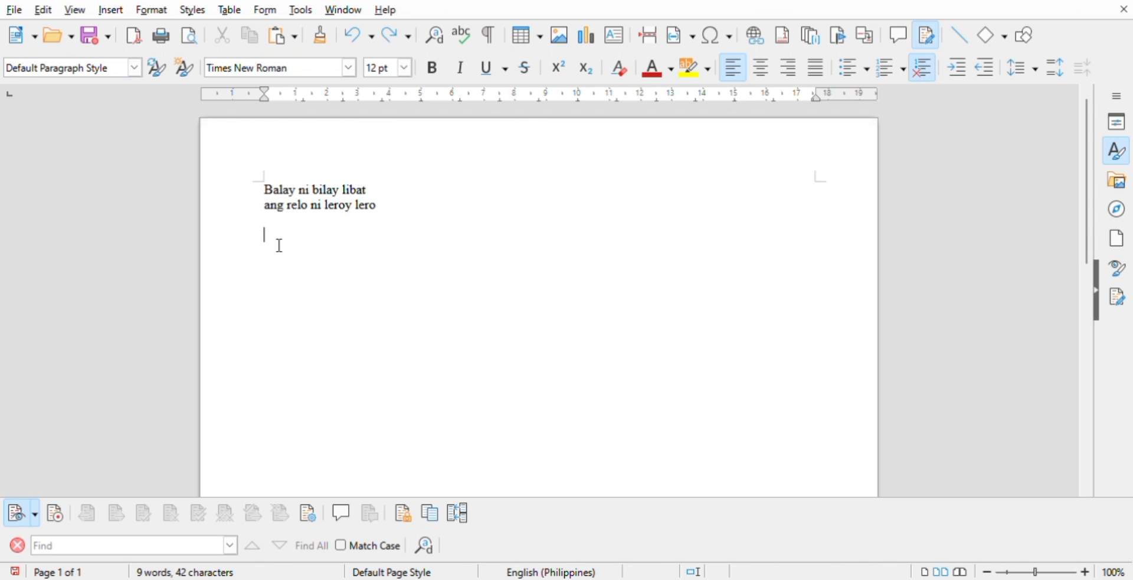
pyautogui.write('alay ni bilaeroy le')
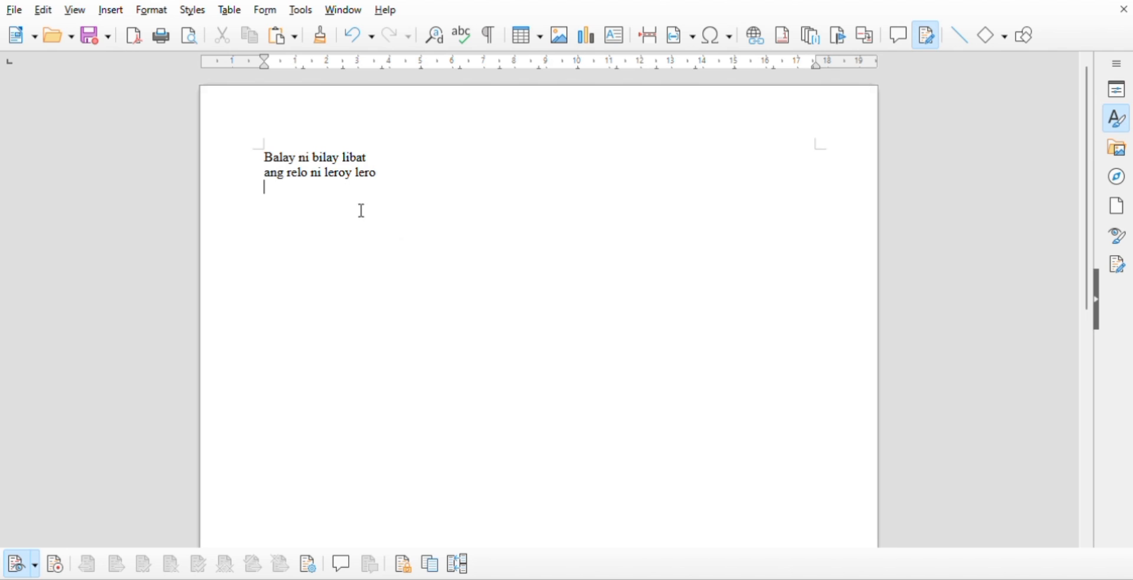
# - Select the entire document's text and clear the selection
pyautogui.hotkey('ctrl', 'a')
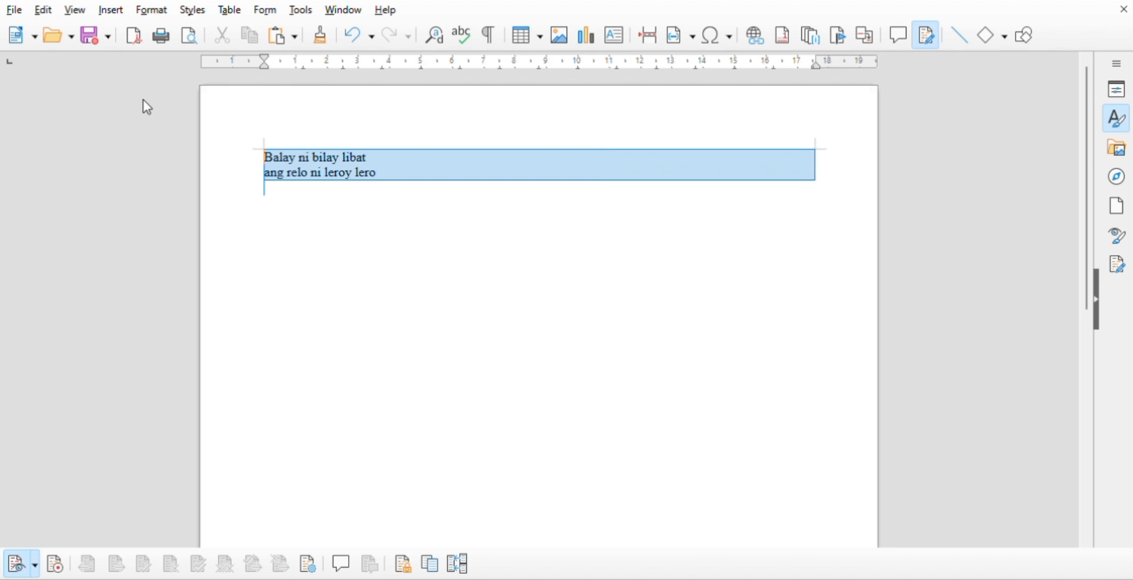
pyautogui.click(248, 220)
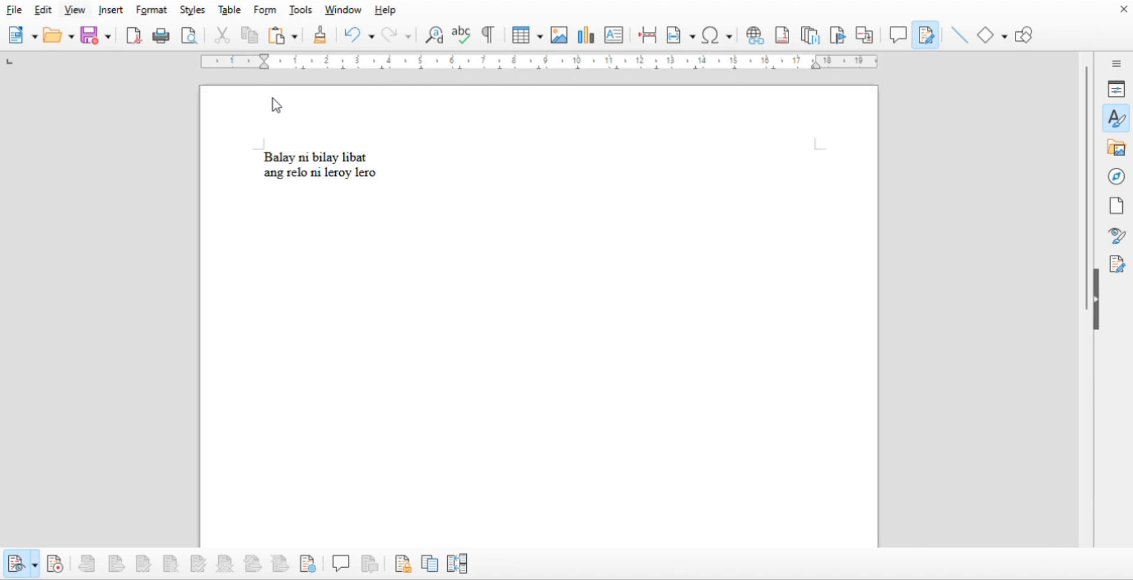
# - Search the document for "ni", going to the next match and highlighting all occurrences, and close the search
pyautogui.hotkey('ctrl', 'f')
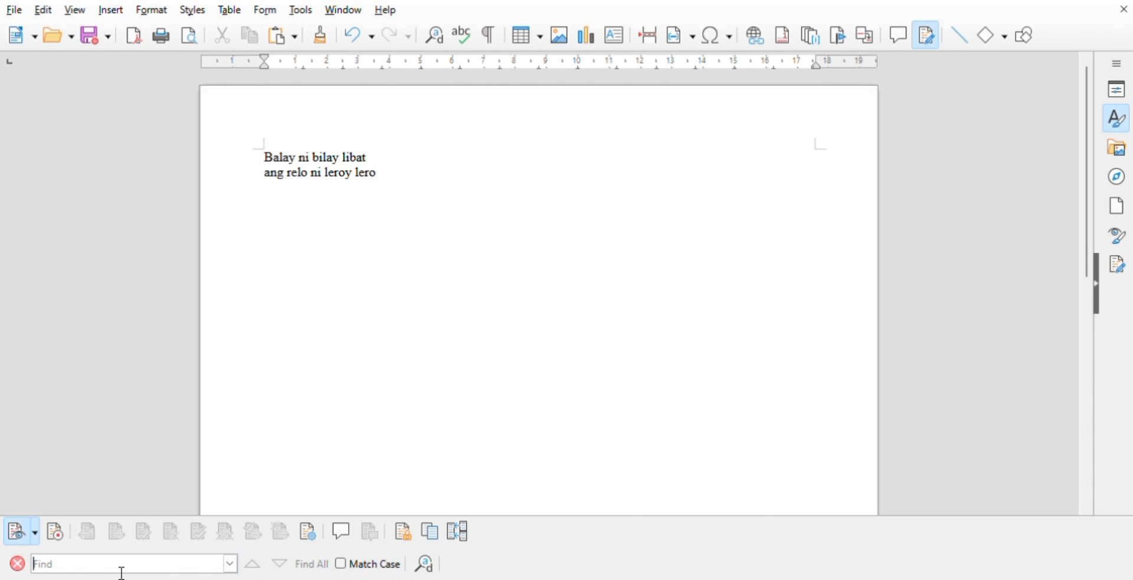
pyautogui.write('ni')
pyautogui.click(281, 570)
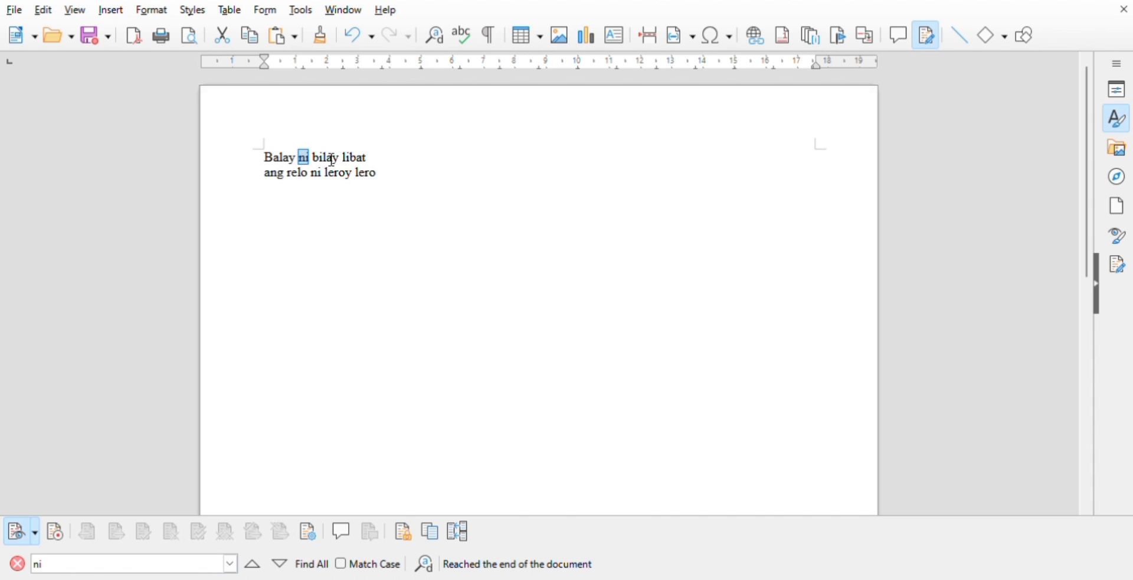
pyautogui.click(307, 568)
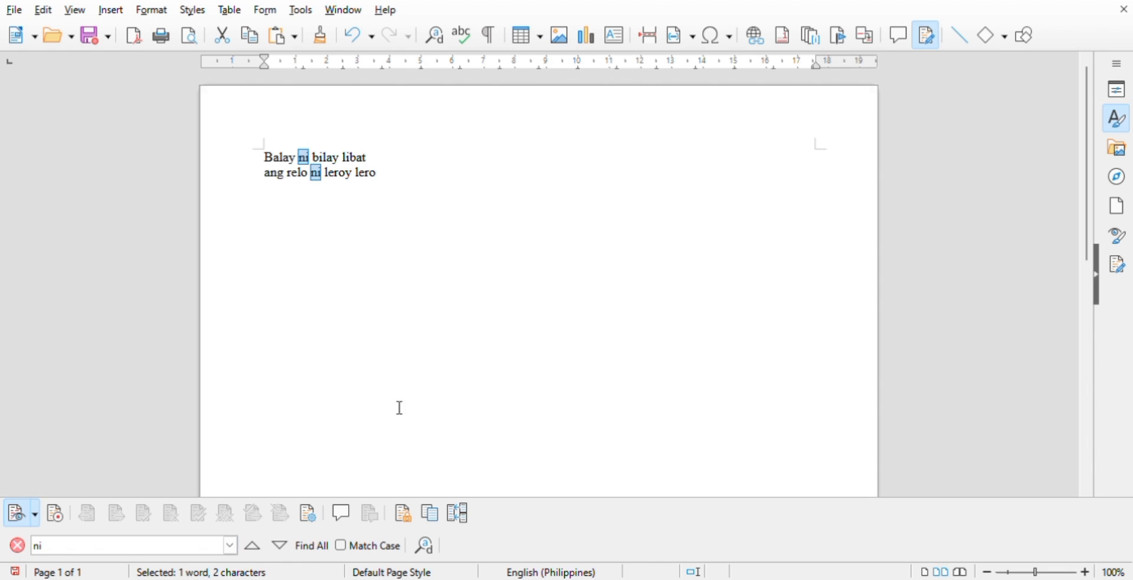
pyautogui.moveTo(326, 255); pyautogui.dragTo(329, 276)
pyautogui.click(330, 276)
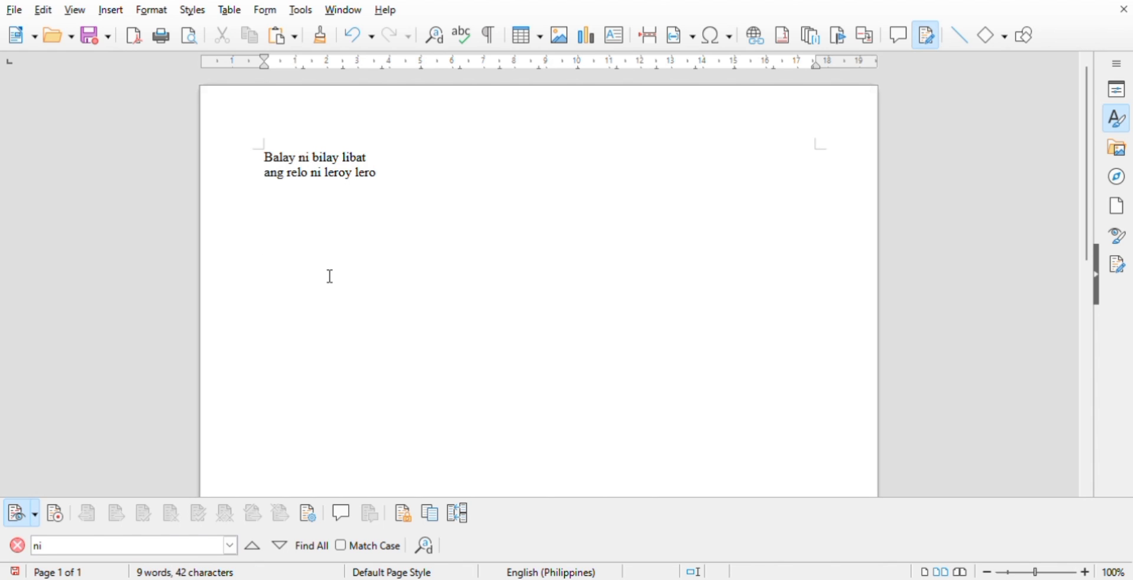
pyautogui.click(17, 548)
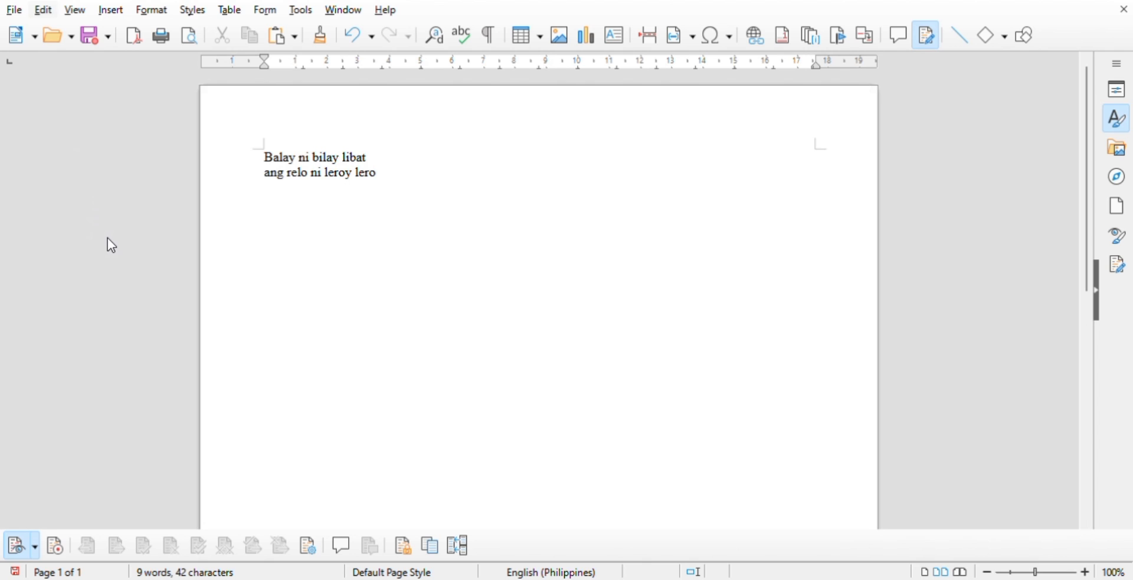
# - Replace every occurrence of "ni" in the document with "talong"
pyautogui.hotkey('ctrl', 'h')
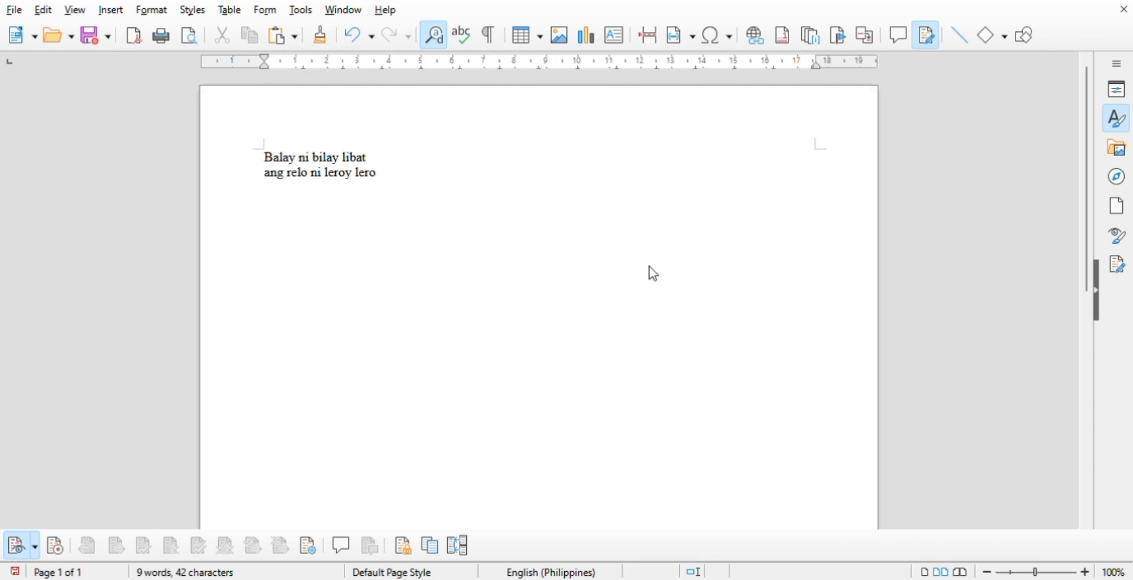
pyautogui.click(735, 249)
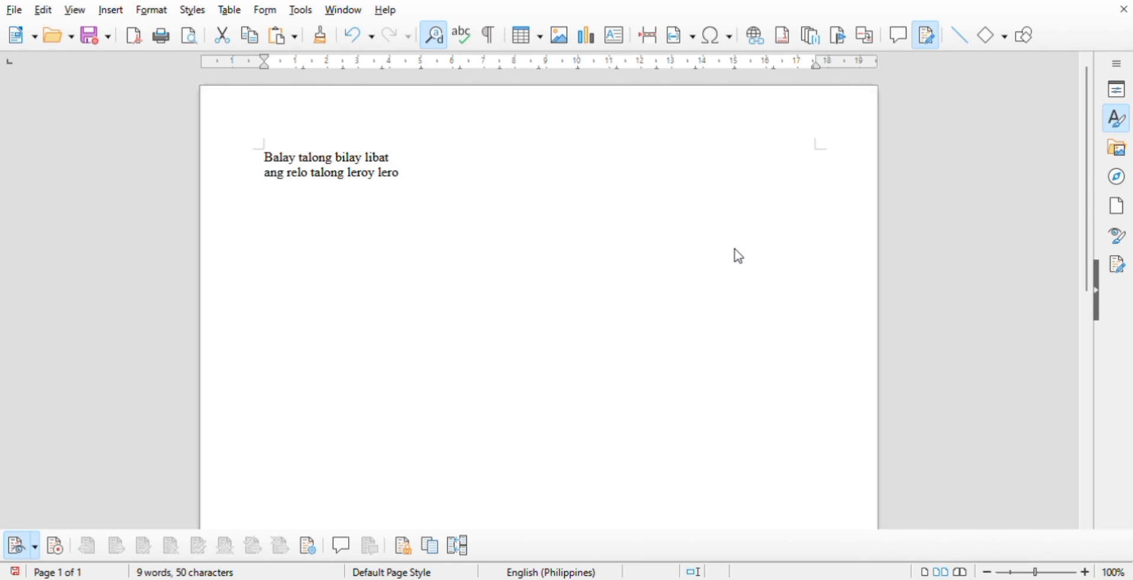
pyautogui.click(782, 107)
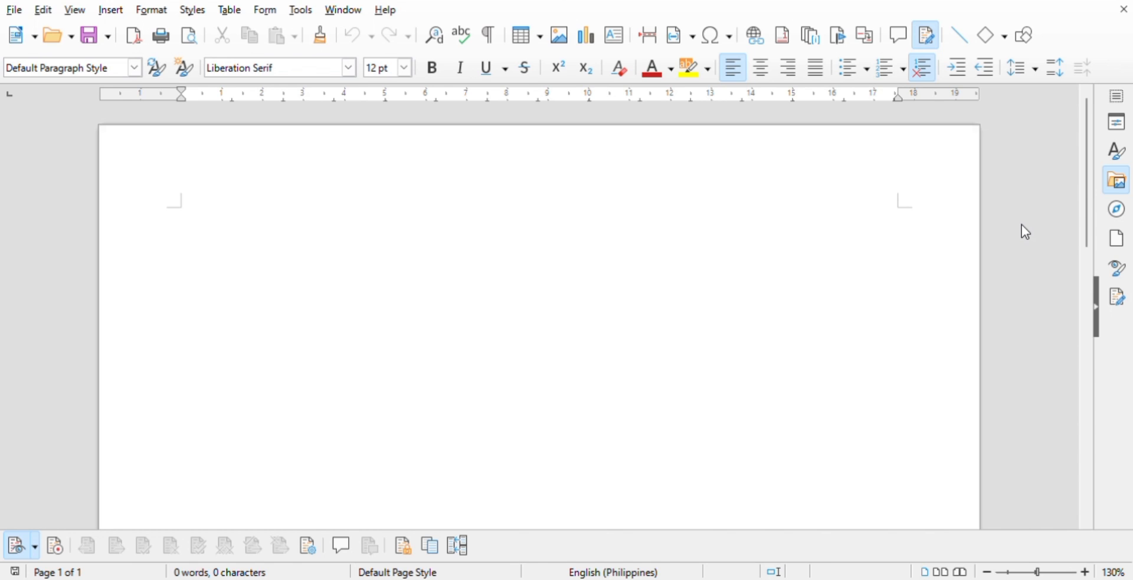
# - Collapse and restore the sidebar, and view the list of paragraph styles
pyautogui.click(1096, 310)
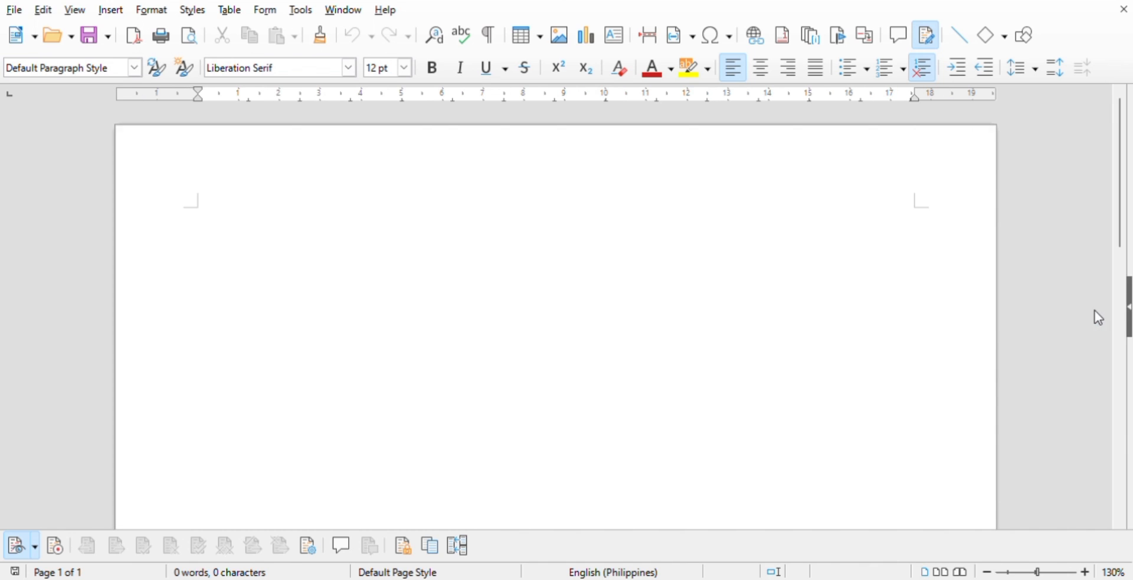
pyautogui.click(1130, 312)
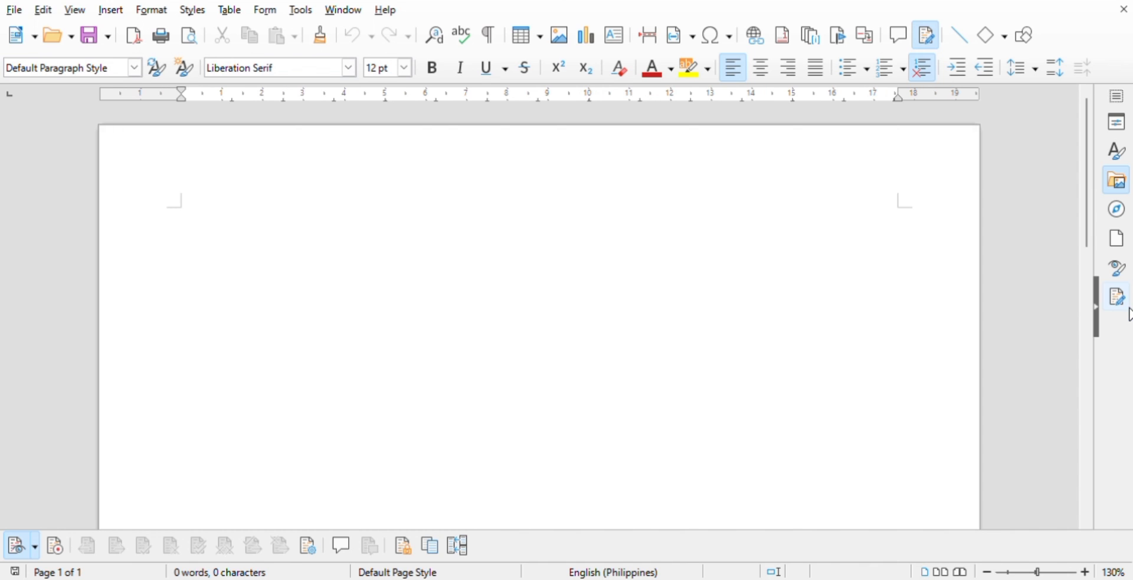
pyautogui.click(1119, 156)
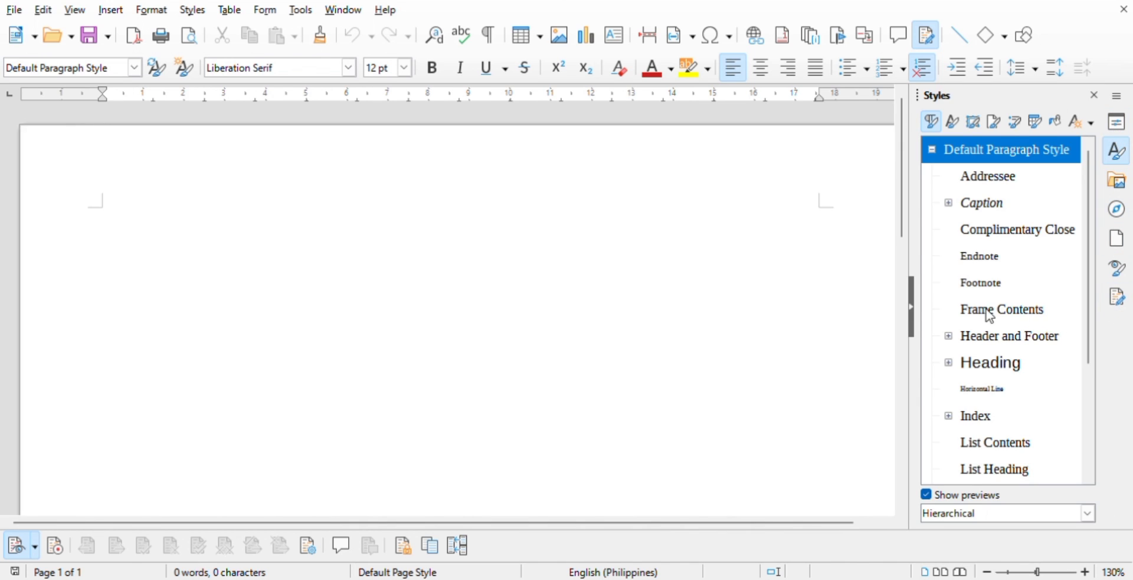
pyautogui.click(1095, 96)
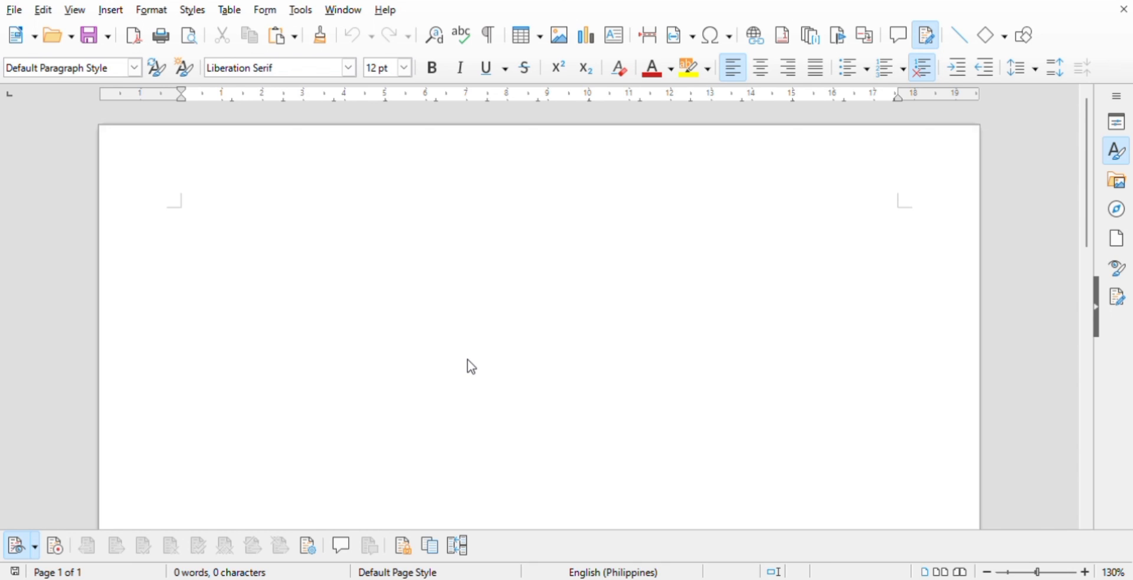
# - Paste the copied paragraph about technology at school into the blank document and set its font size to 9 pt
pyautogui.hotkey('ctrl', 'v')
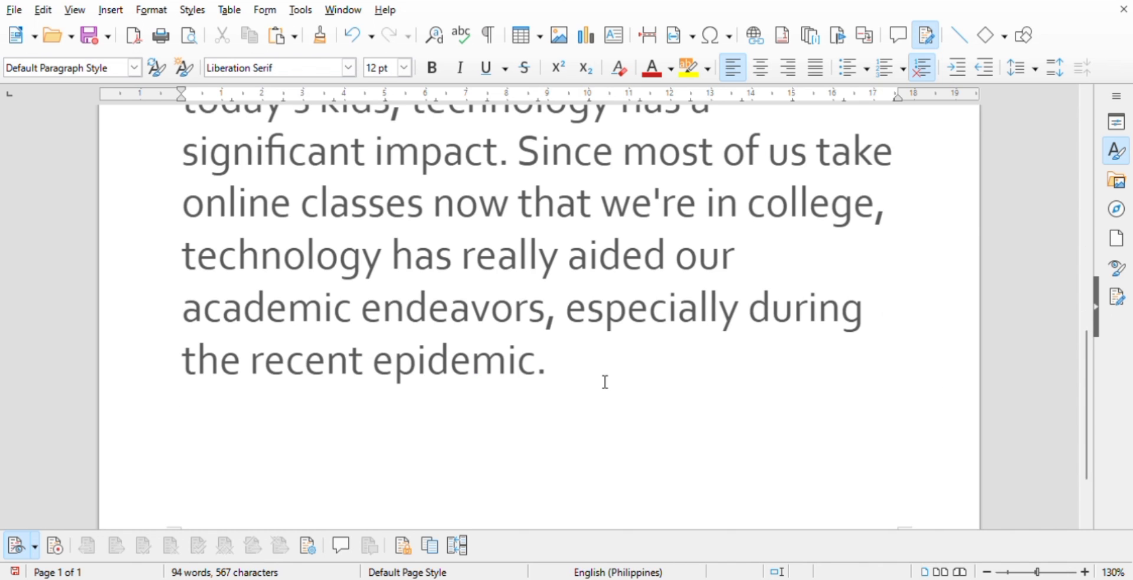
pyautogui.moveTo(585, 385); pyautogui.dragTo(185, 151)
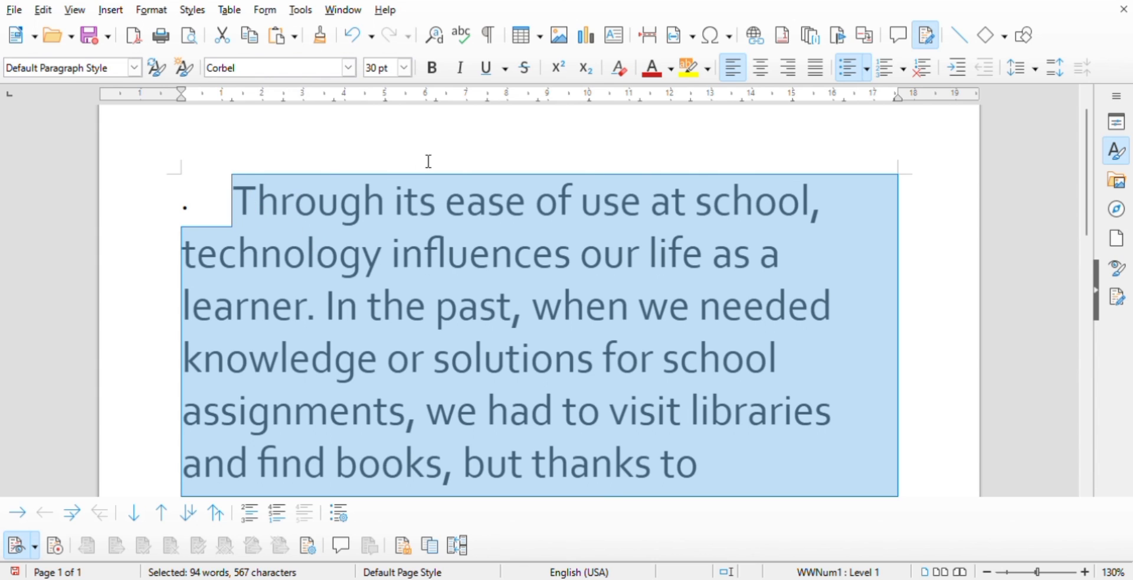
pyautogui.click(394, 70)
pyautogui.write('9')
pyautogui.press('Return')
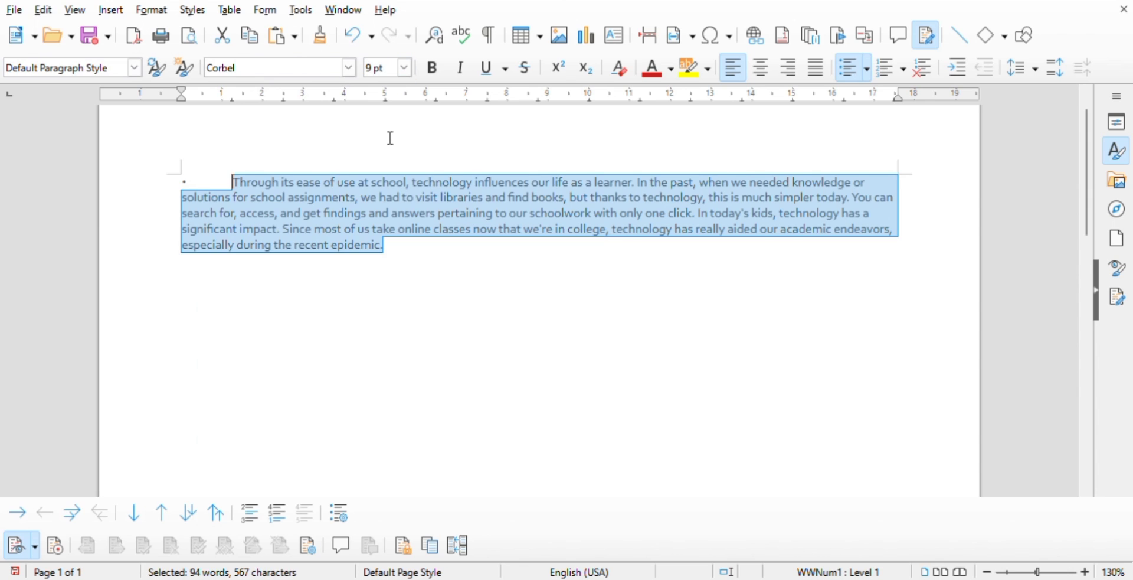
# - Set the pasted paragraph's font size to 10 pt and remove the bullet at its start
pyautogui.click(404, 69)
pyautogui.write('10')
pyautogui.press('Return')
pyautogui.click(440, 326)
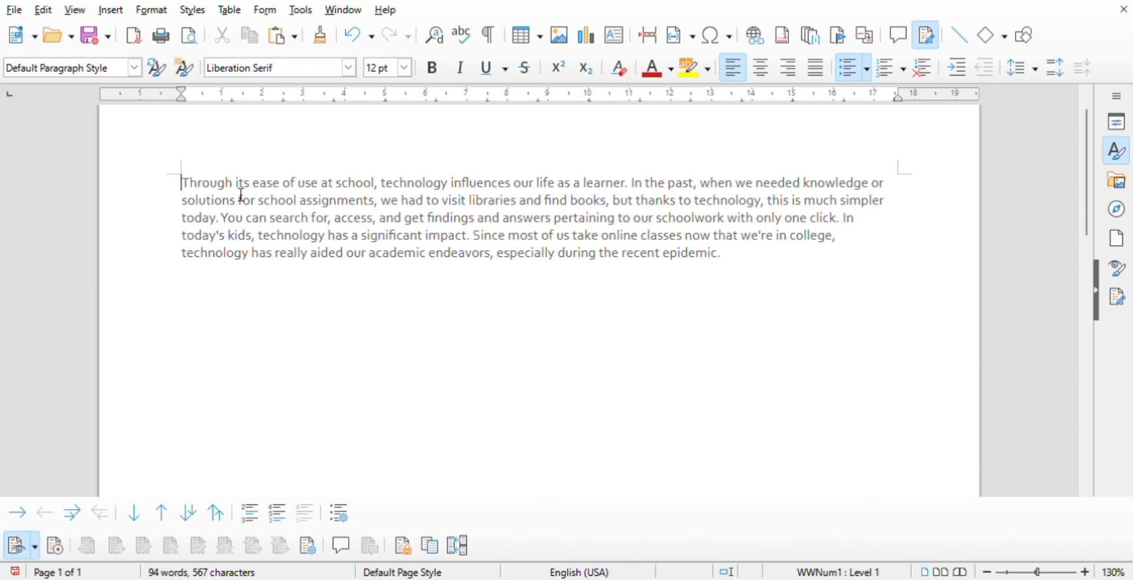
pyautogui.press('BackSpace')
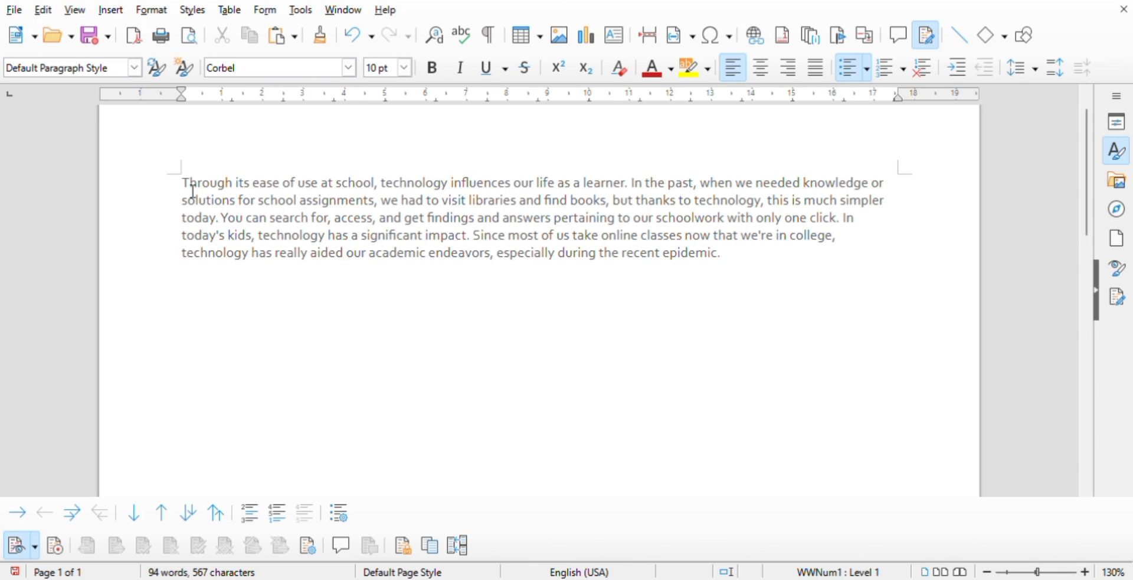
# - Find the word "search" in the document with case matching turned on
pyautogui.moveTo(183, 183); pyautogui.dragTo(701, 286)
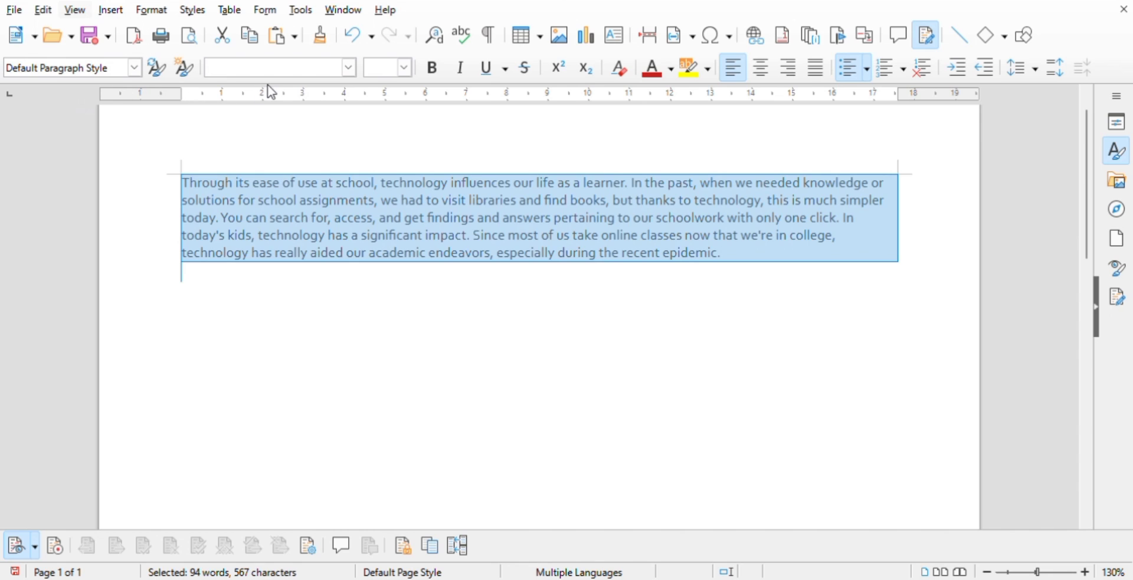
pyautogui.hotkey('ctrl', 'f')
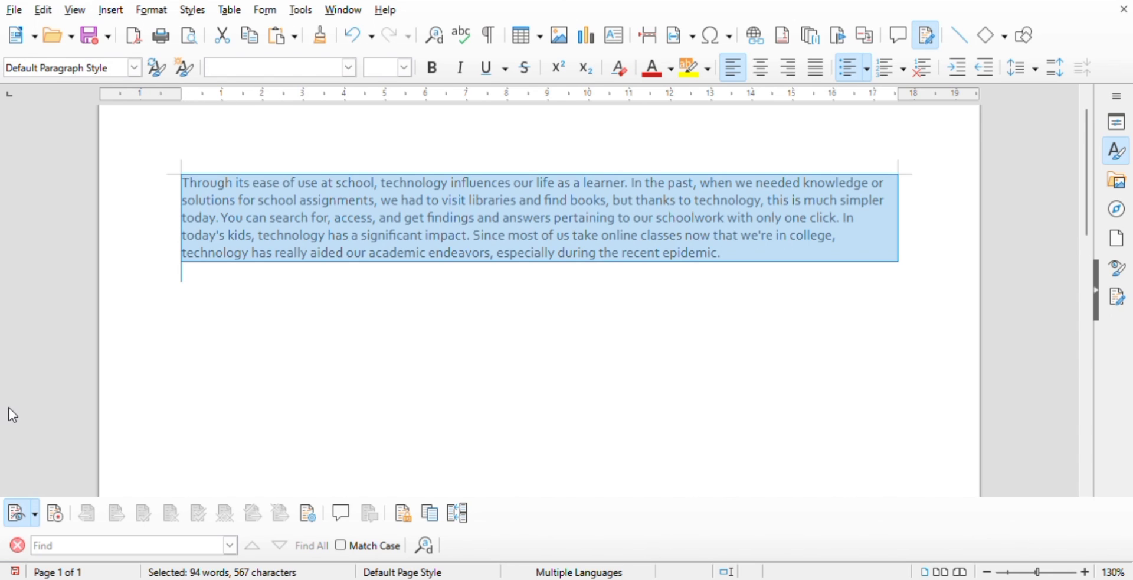
pyautogui.click(6, 518)
pyautogui.write('ser')
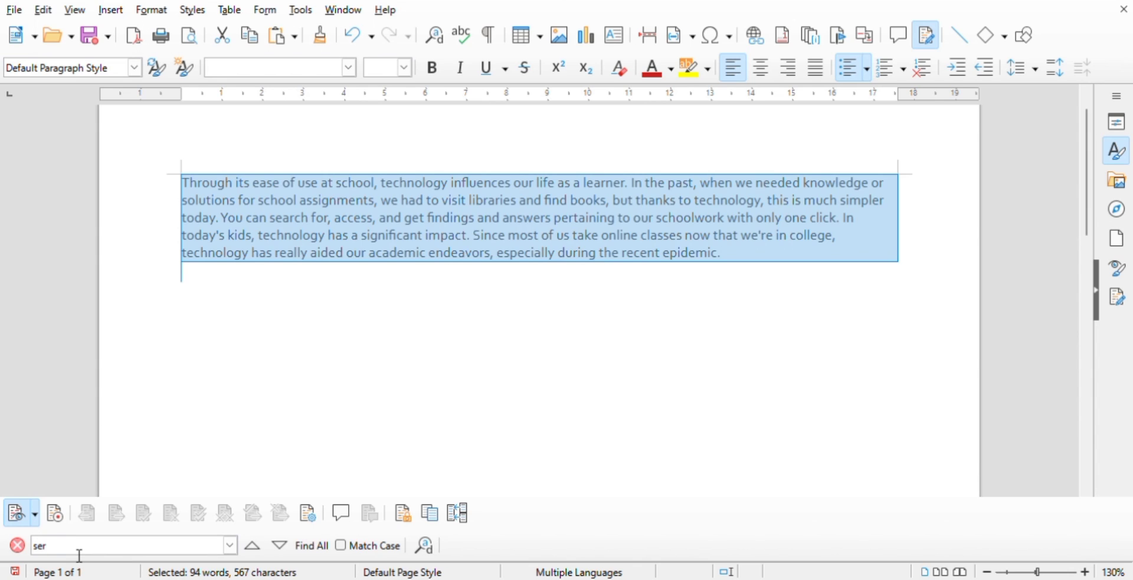
pyautogui.press('BackSpace')
pyautogui.write('arcg')
pyautogui.click(353, 544)
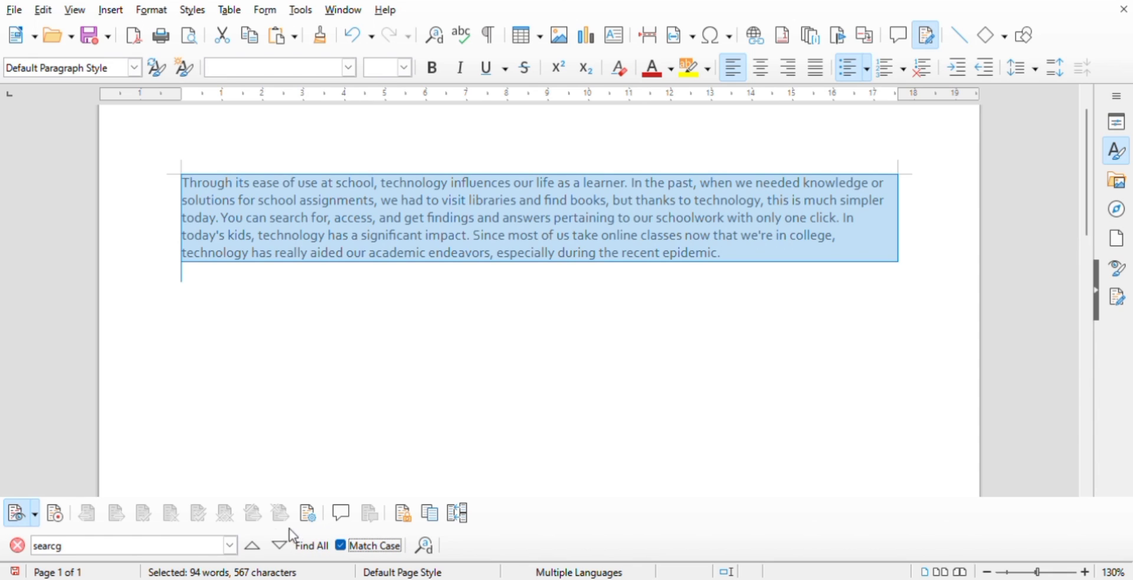
pyautogui.doubleClick(74, 554)
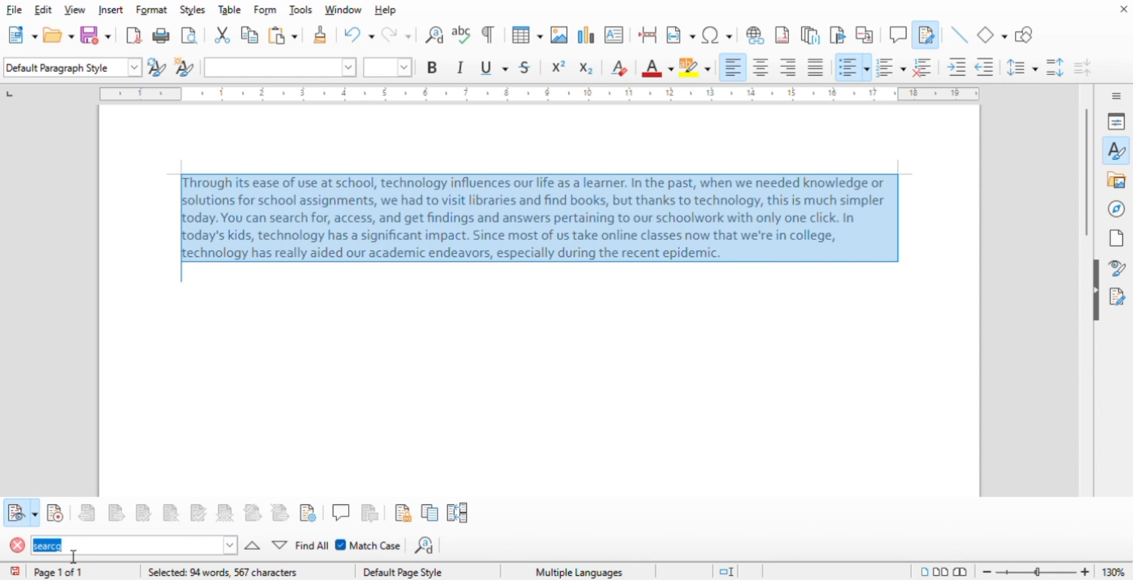
pyautogui.press('BackSpace')
pyautogui.write('search')
pyautogui.press('Return')
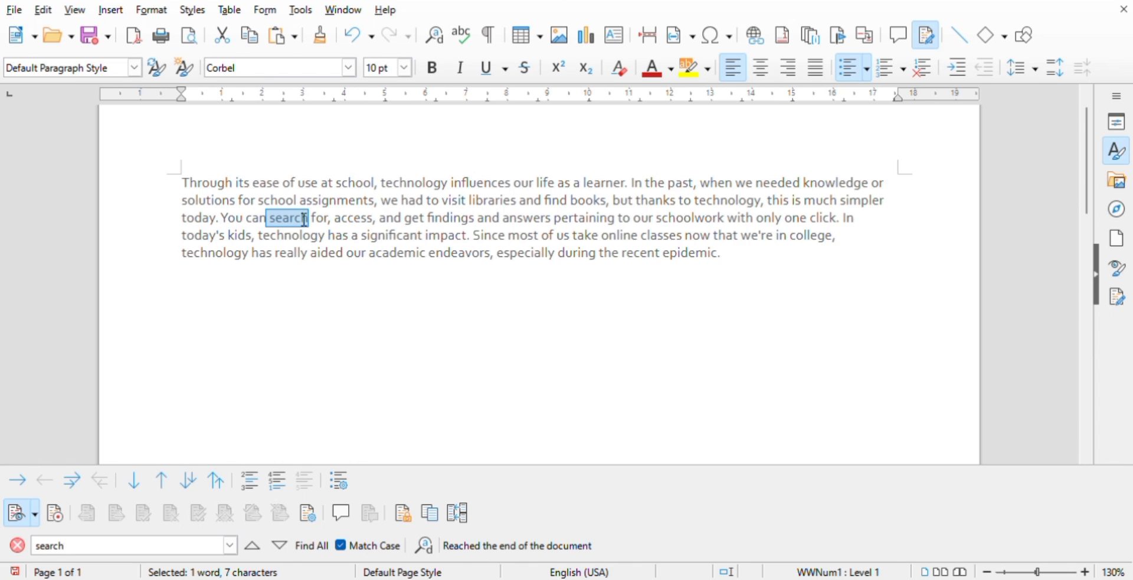
pyautogui.click(559, 316)
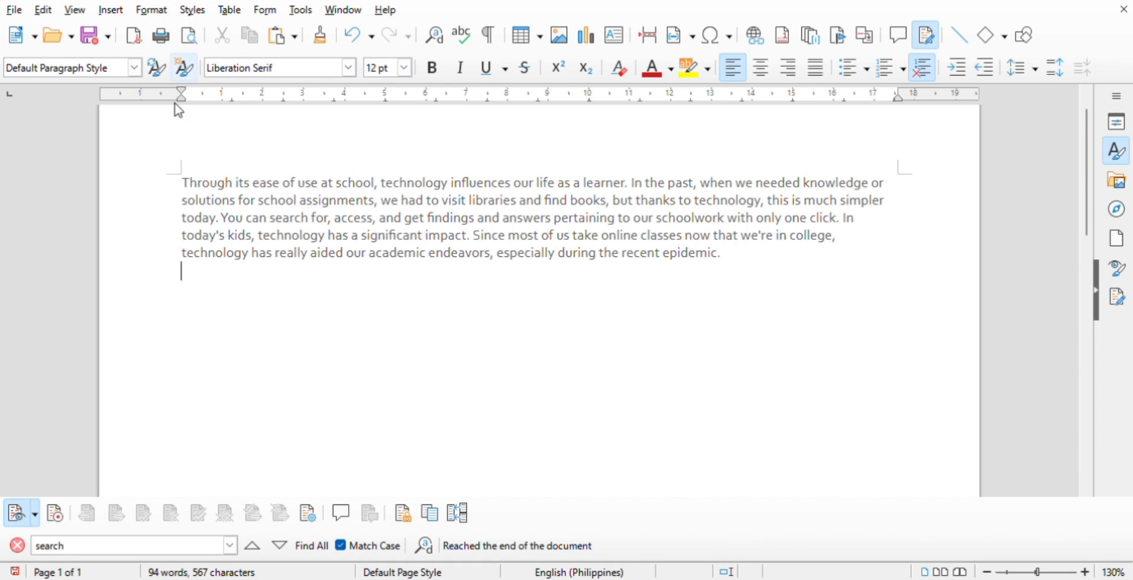
# - Set the whole paragraph in the Algerian font at 12 pt
pyautogui.moveTo(185, 184); pyautogui.dragTo(585, 275)
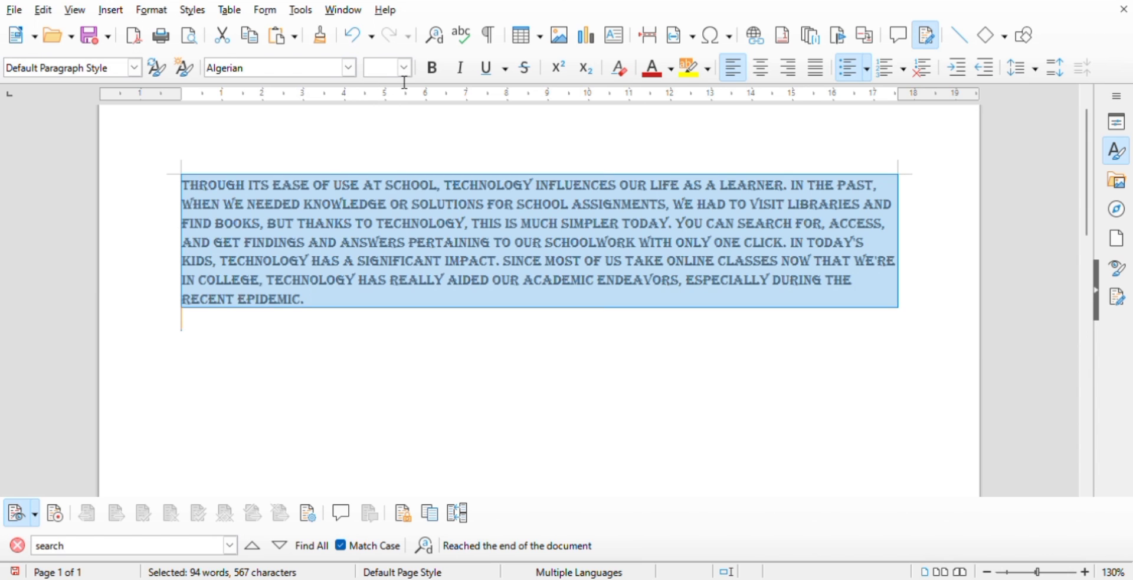
pyautogui.click(393, 68)
pyautogui.write('12')
pyautogui.press('Return')
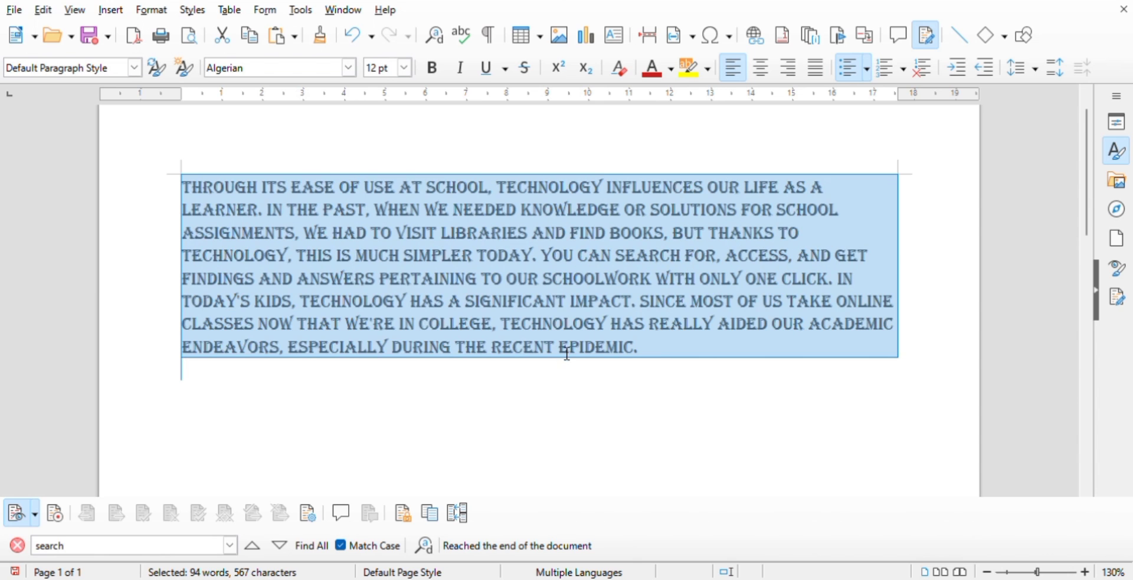
# - Make the whole paragraph italic and underlined, applying bold and removing it again along the way
pyautogui.click(438, 70)
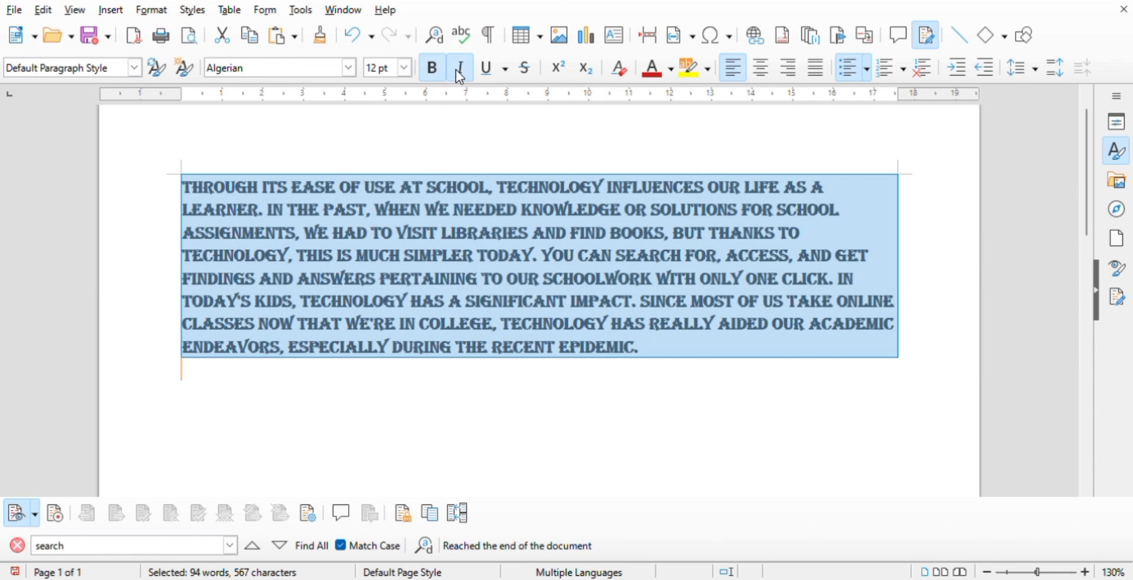
pyautogui.click(457, 70)
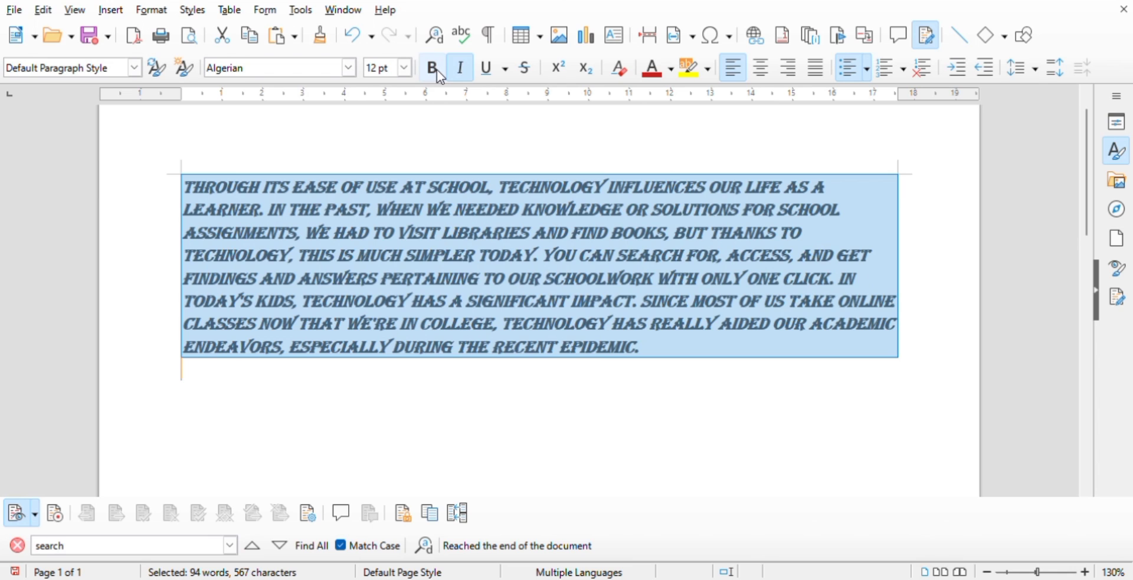
pyautogui.click(437, 70)
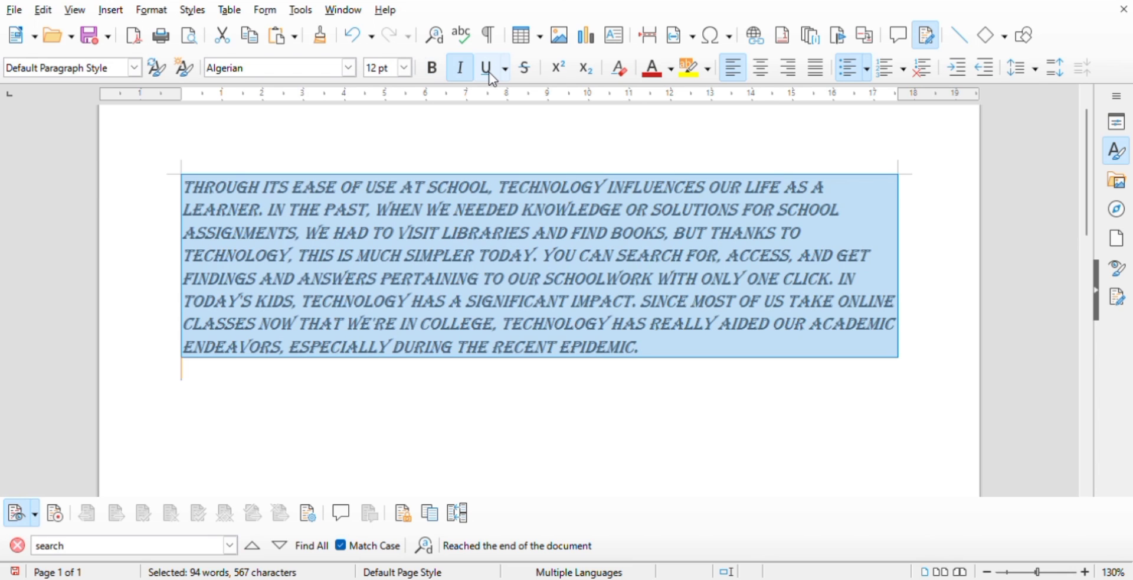
pyautogui.click(487, 69)
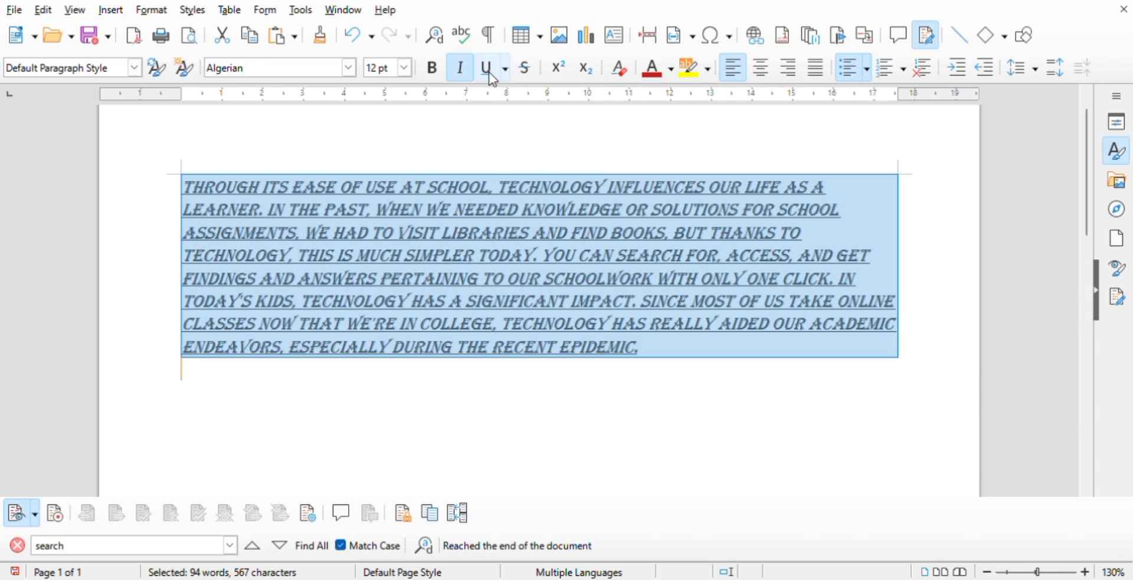
pyautogui.click(590, 374)
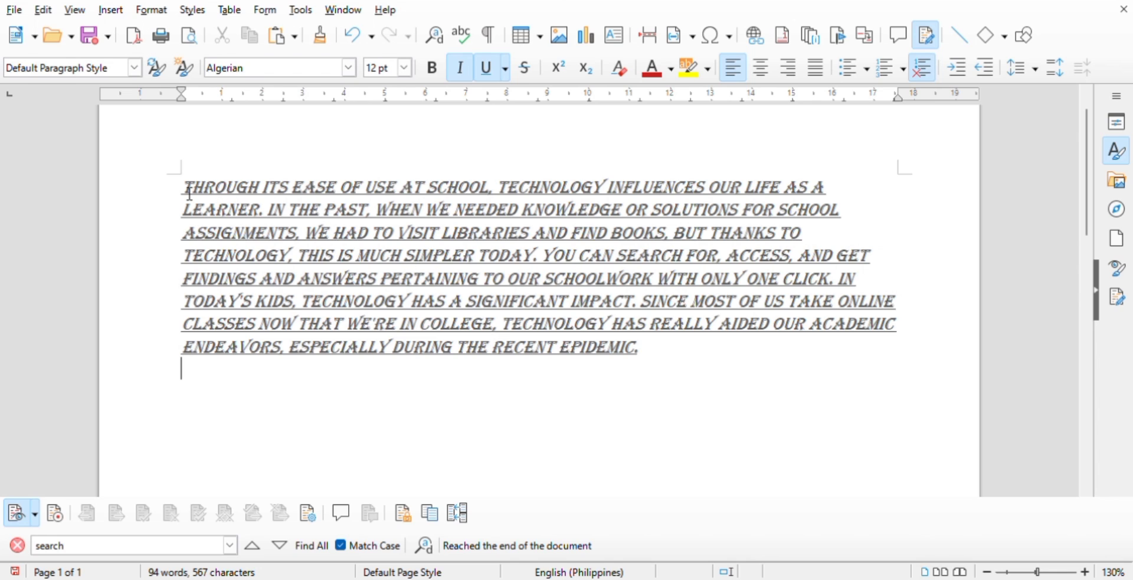
# - Select the opening words "Through its", clear that selection, and select several separate passages of the paragraph together in adding selection mode
pyautogui.moveTo(189, 192); pyautogui.dragTo(297, 200)
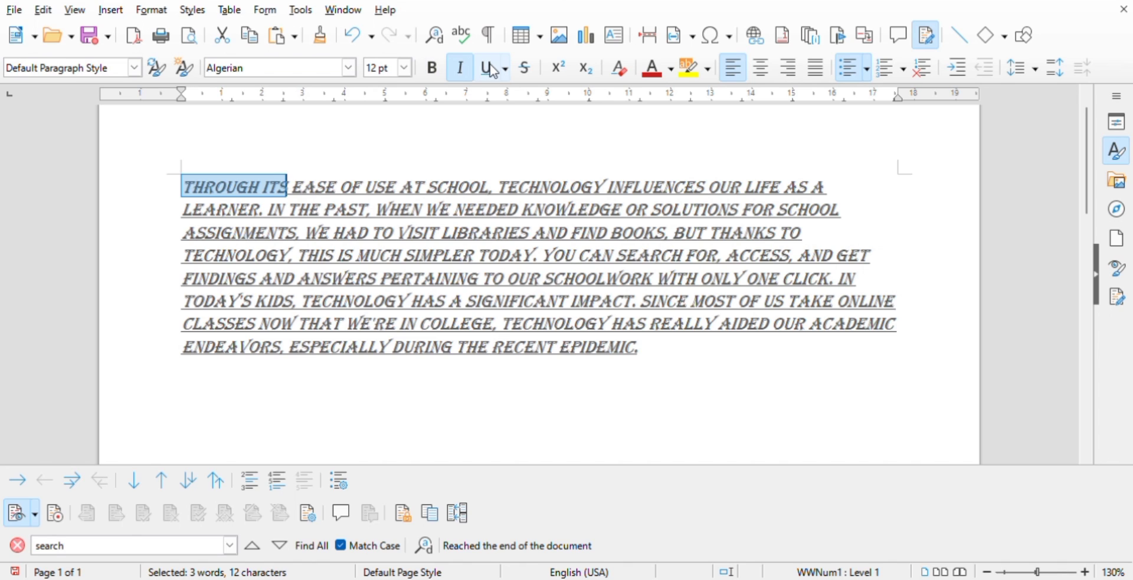
pyautogui.click(656, 382)
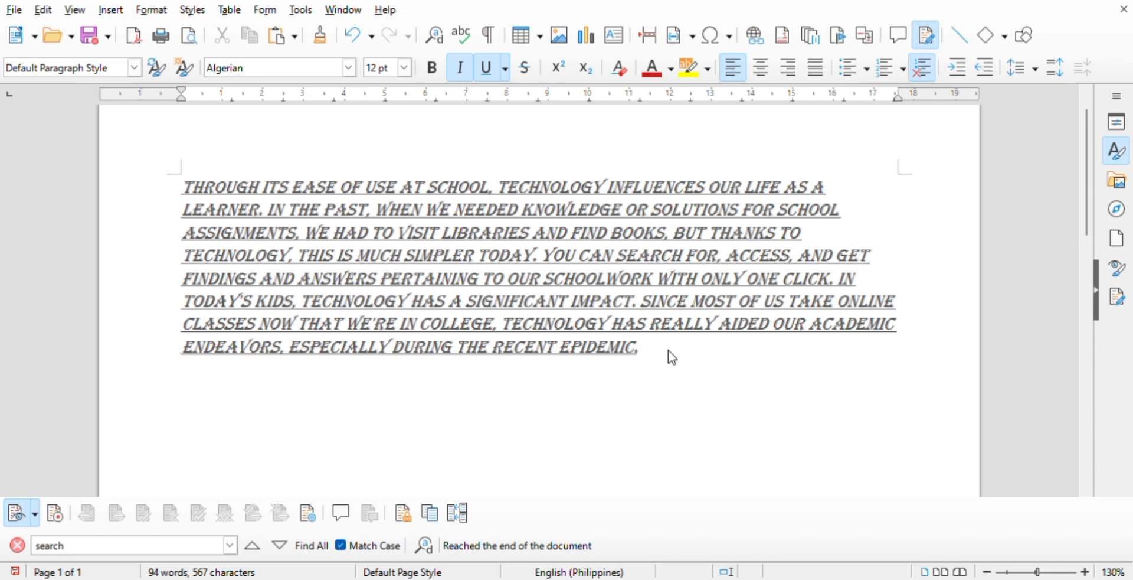
pyautogui.moveTo(643, 349)
pyautogui.mouseDown()
pyautogui.moveTo(489, 324)
pyautogui.moveTo(342, 232)
pyautogui.moveTo(278, 209)
pyautogui.moveTo(608, 318)
pyautogui.moveTo(651, 349)
pyautogui.mouseUp()
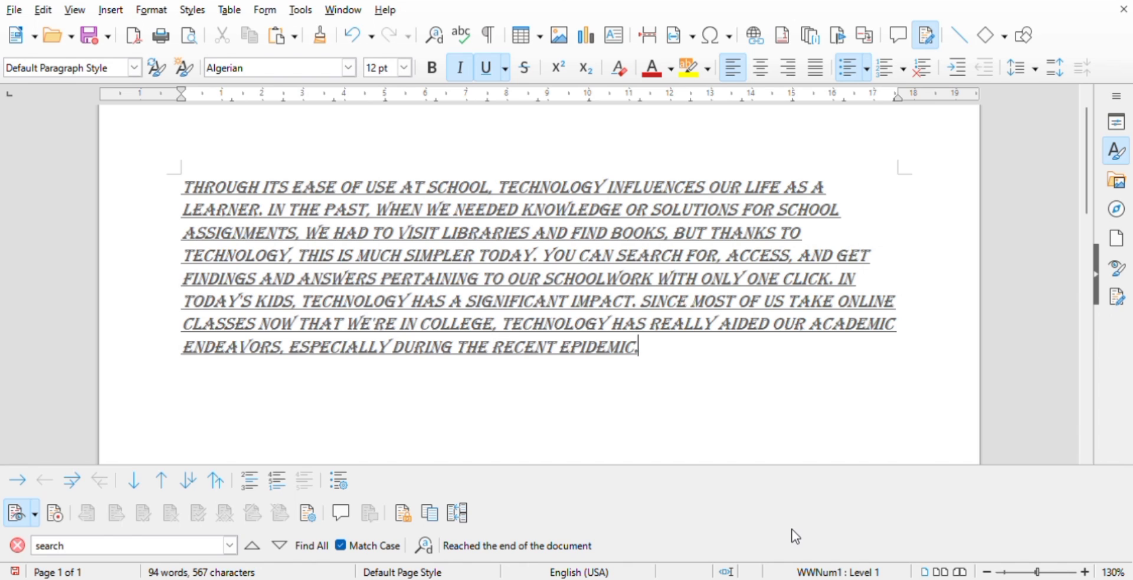
pyautogui.moveTo(645, 351); pyautogui.dragTo(695, 387)
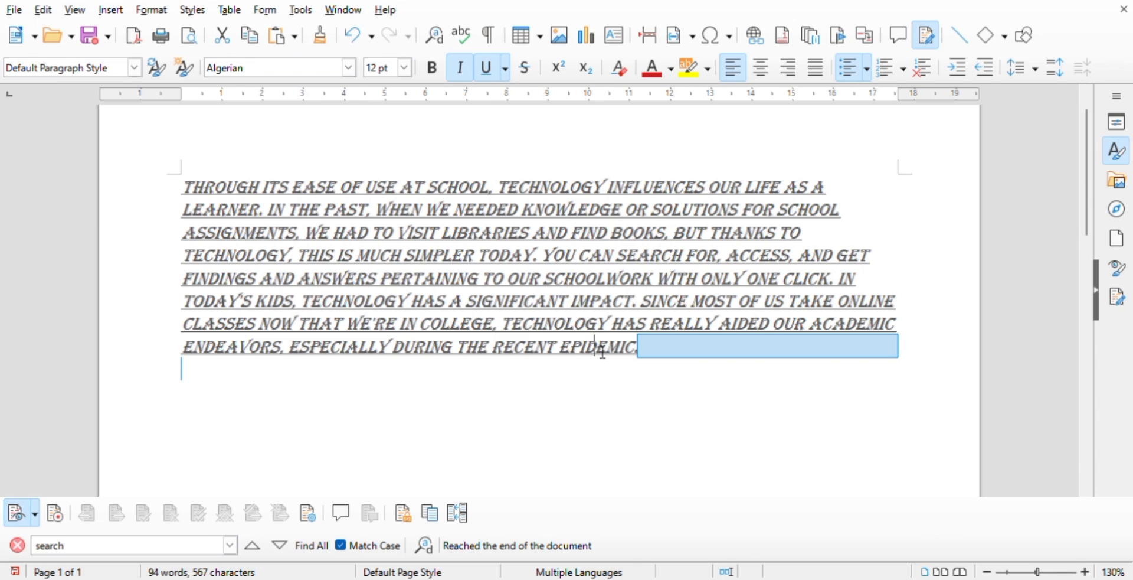
pyautogui.moveTo(602, 351); pyautogui.dragTo(323, 233)
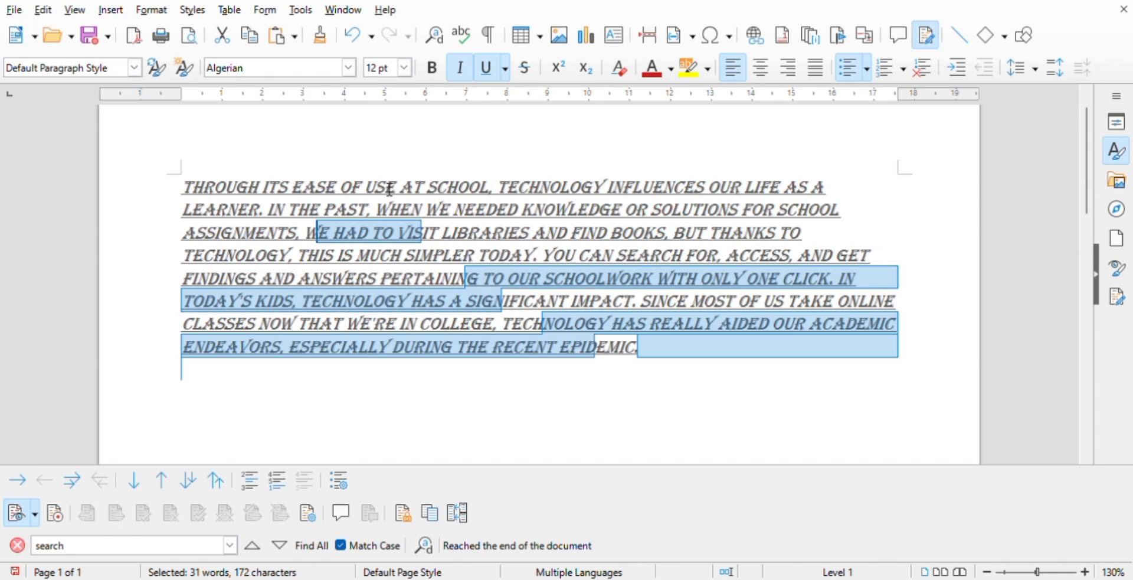
pyautogui.moveTo(387, 187); pyautogui.dragTo(243, 188)
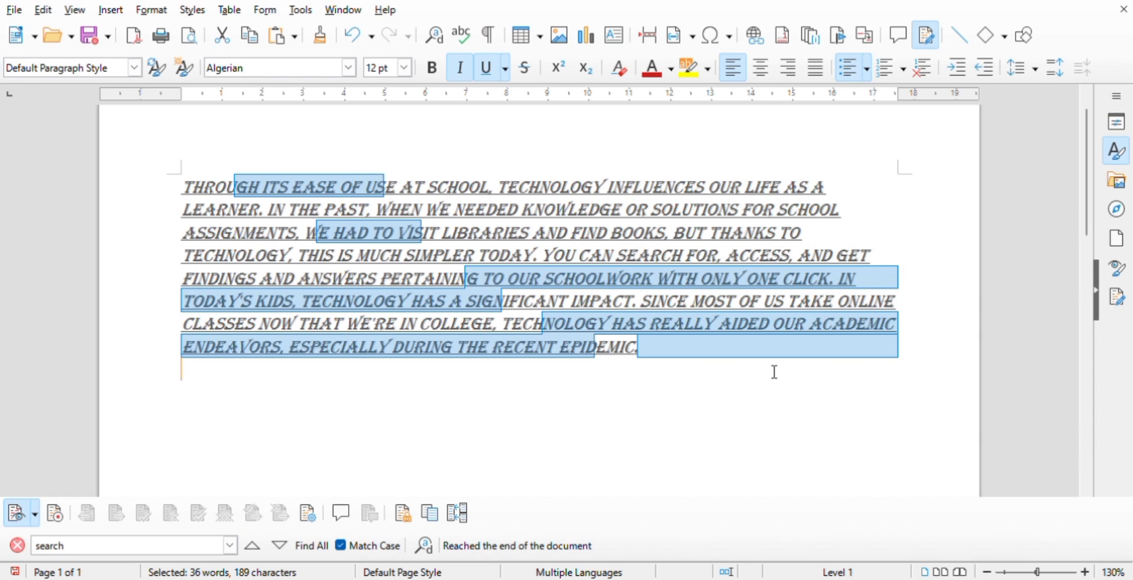
# - Switch to block selection, mark a rectangular block of text across the paragraph's fourth to seventh lines, and delete it
pyautogui.click(756, 554)
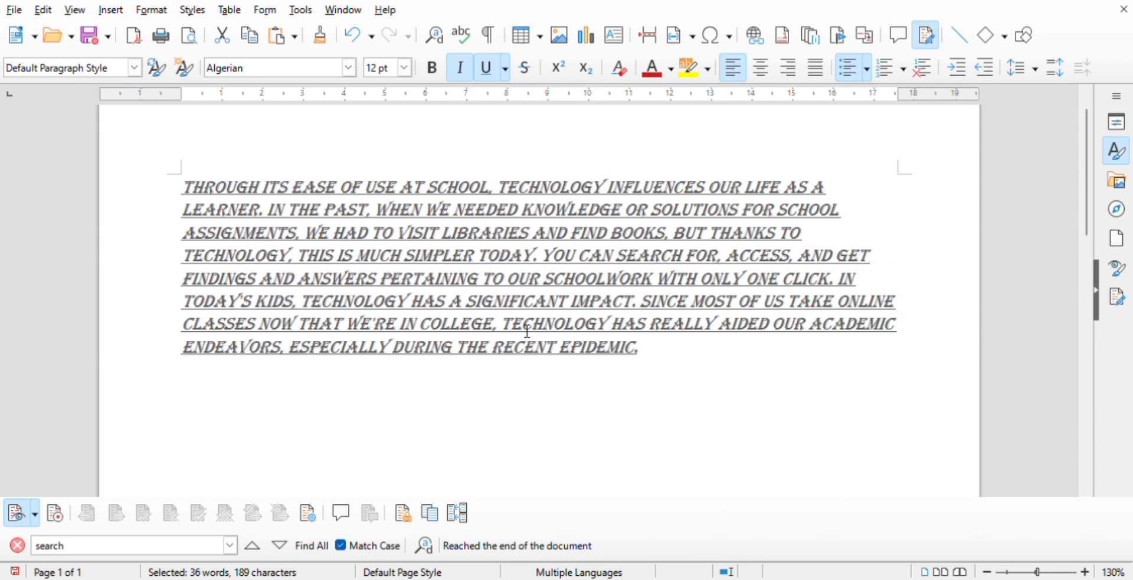
pyautogui.moveTo(522, 332); pyautogui.dragTo(405, 263)
pyautogui.press('Delete')
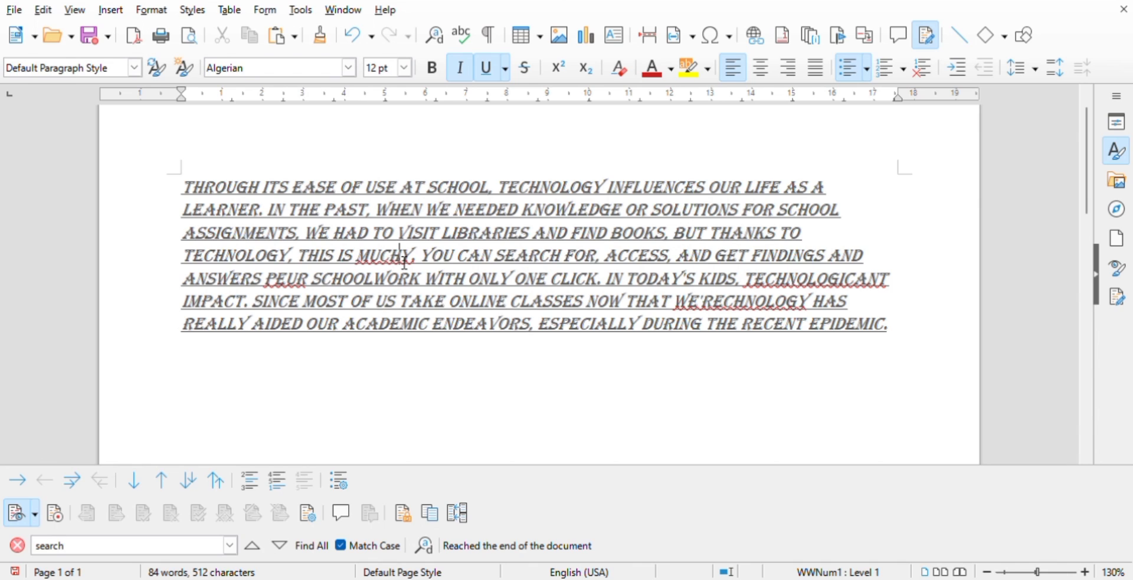
# - Undo the block deletion, redo it, undo it once more, and clear the selection
pyautogui.click(357, 37)
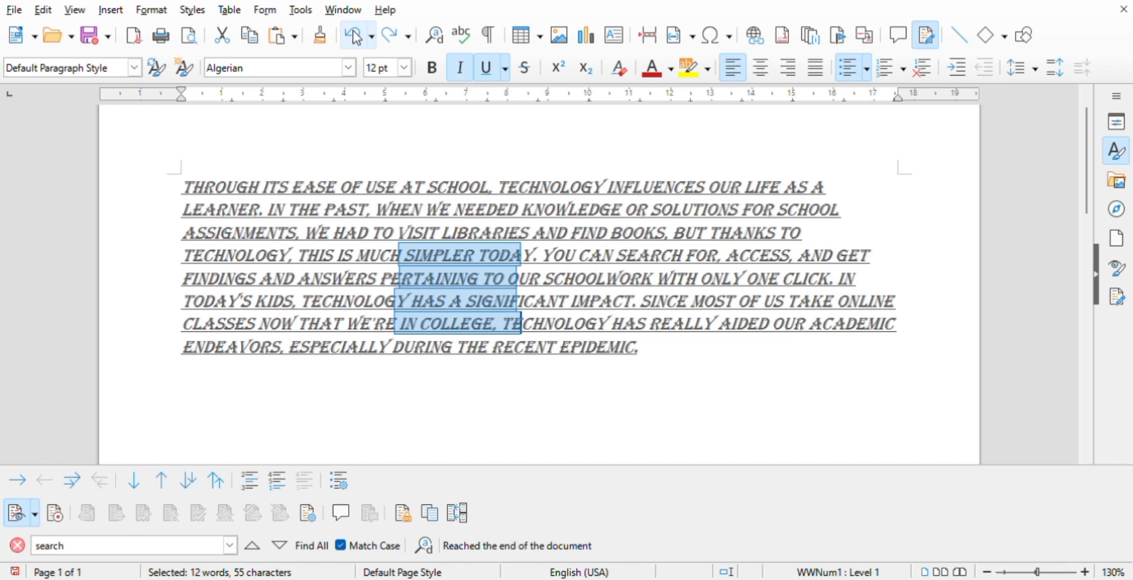
pyautogui.click(393, 42)
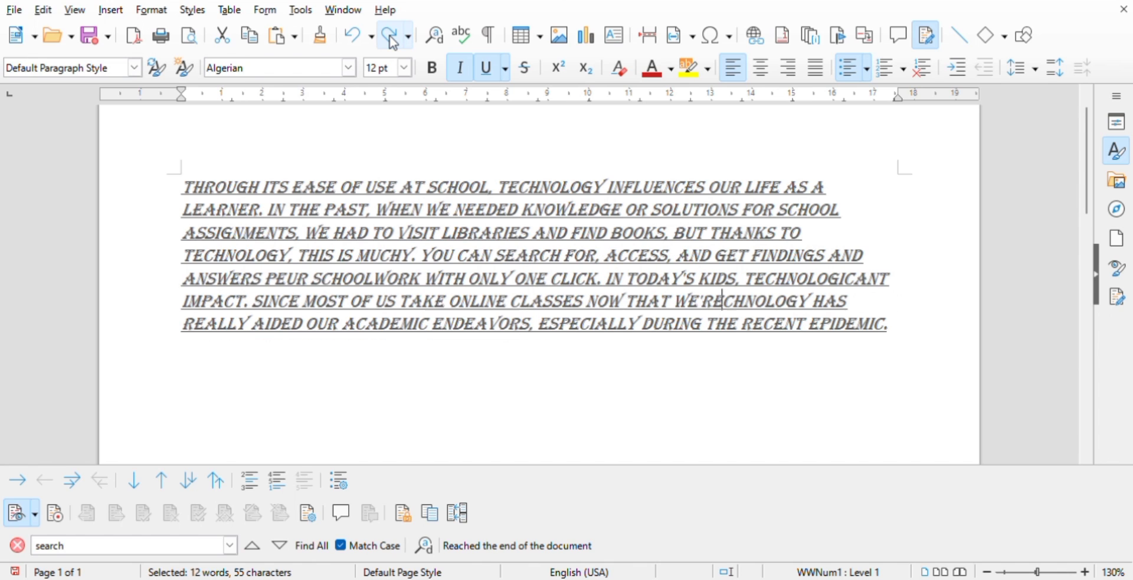
pyautogui.click(354, 34)
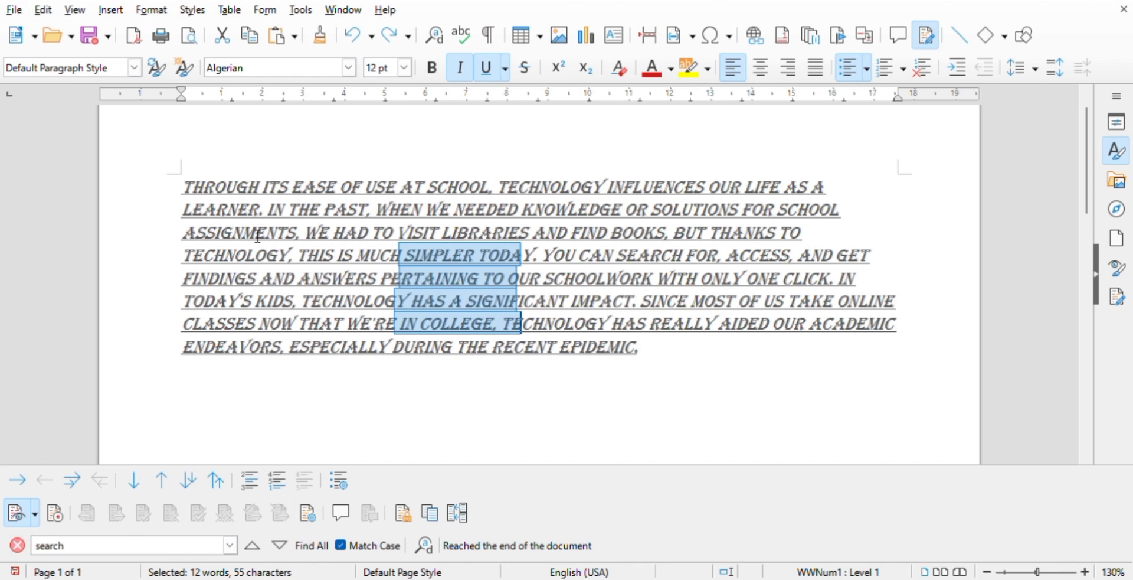
pyautogui.click(393, 189)
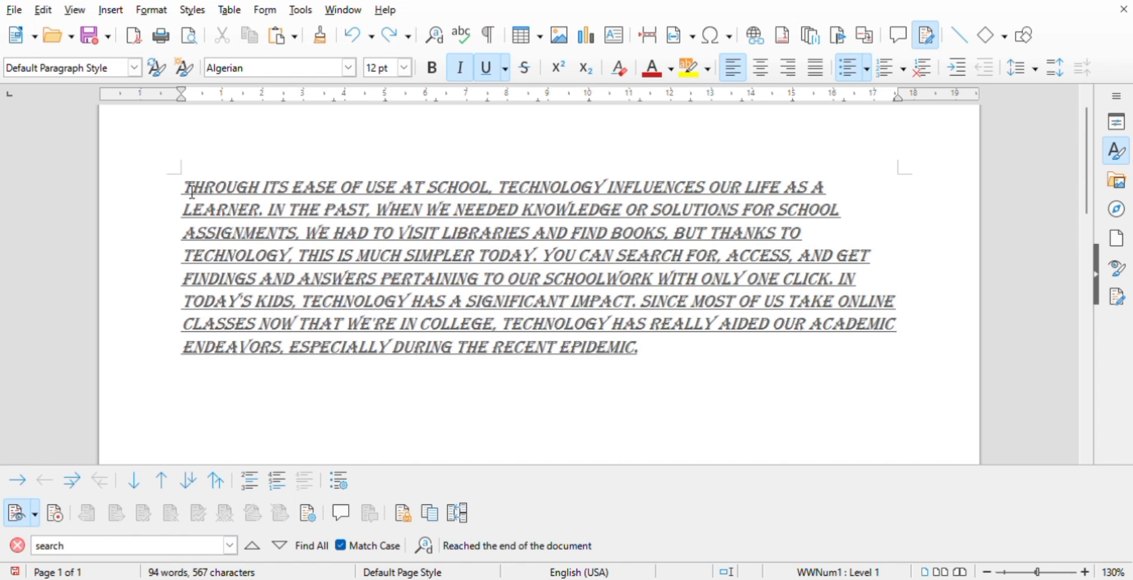
# - Copy the paragraph's first sentence, ending in "learner.", and paste it below the paragraph after a blank line
pyautogui.moveTo(183, 189); pyautogui.dragTo(269, 217)
pyautogui.hotkey('ctrl', 'c')
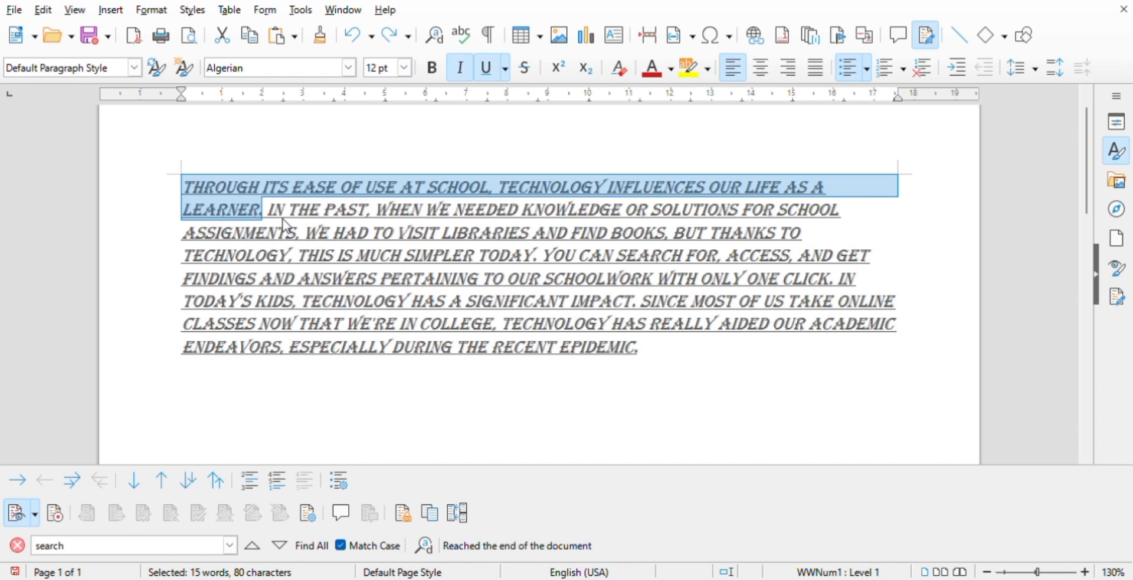
pyautogui.click(655, 364)
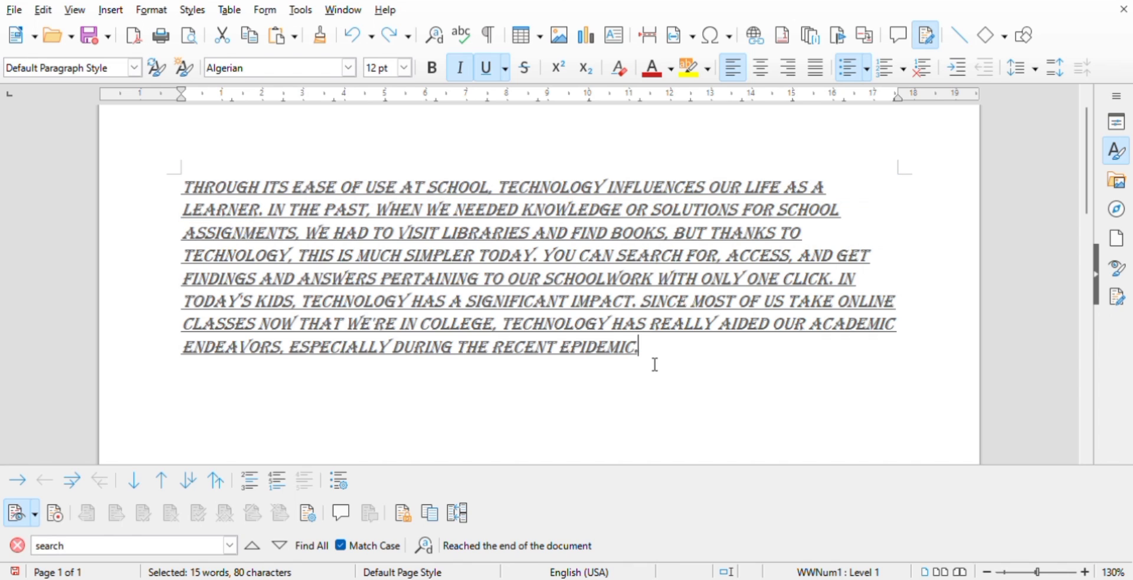
pyautogui.press('Return')
pyautogui.press('Return')
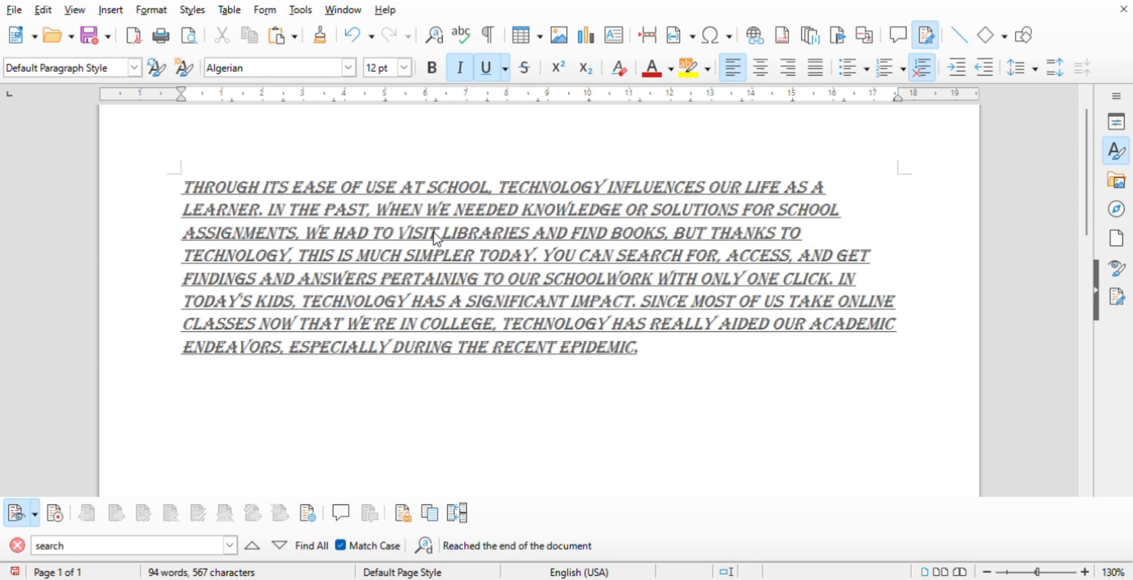
pyautogui.hotkey('ctrl', 'v')
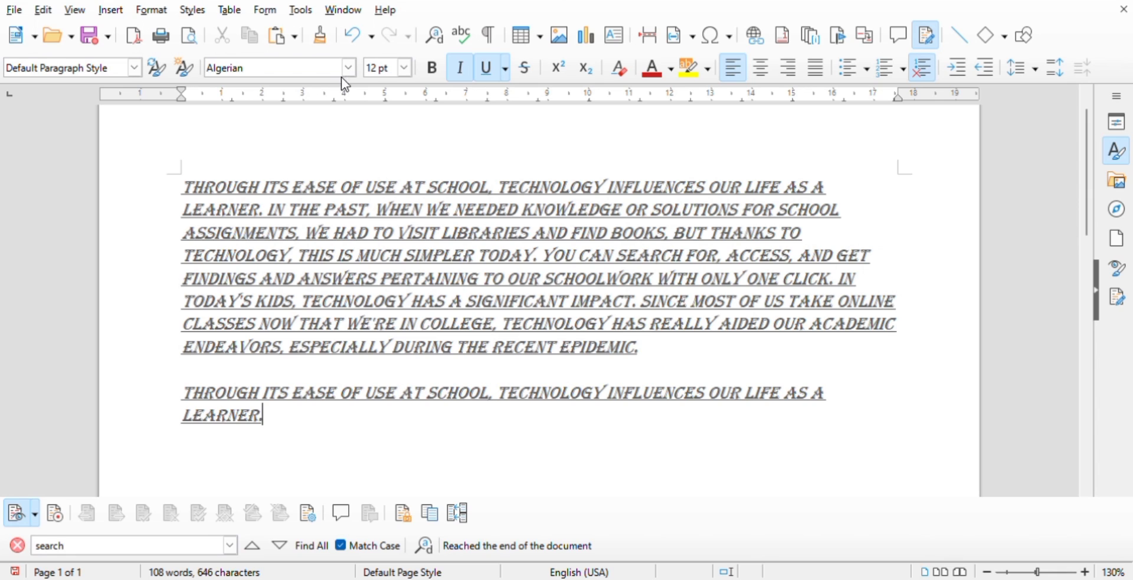
# - Undo the pasting of the sentence and redo it
pyautogui.click(354, 37)
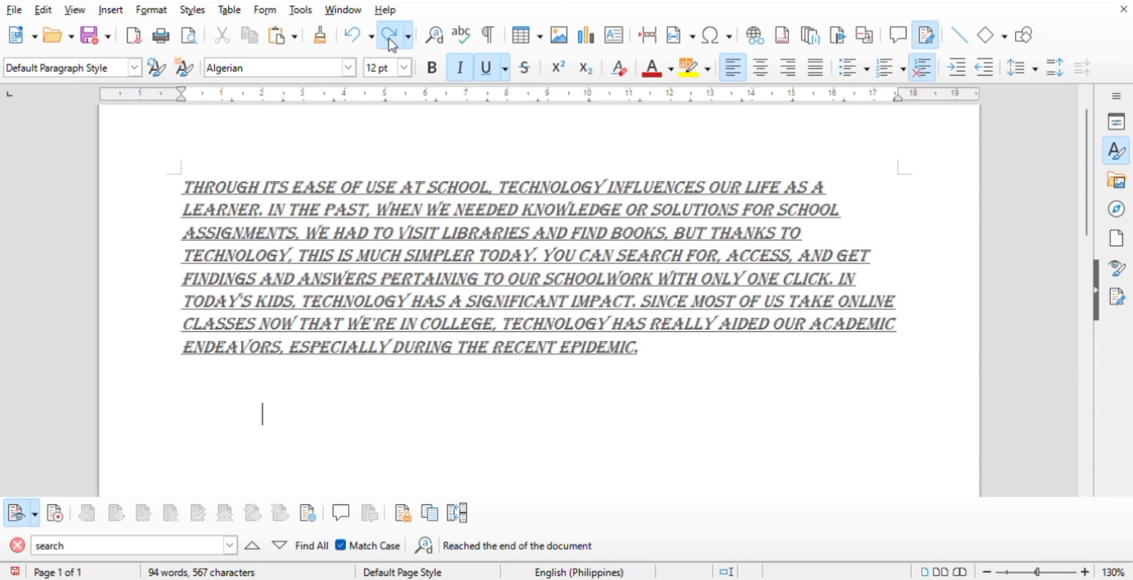
pyautogui.click(393, 36)
pyautogui.click(311, 420)
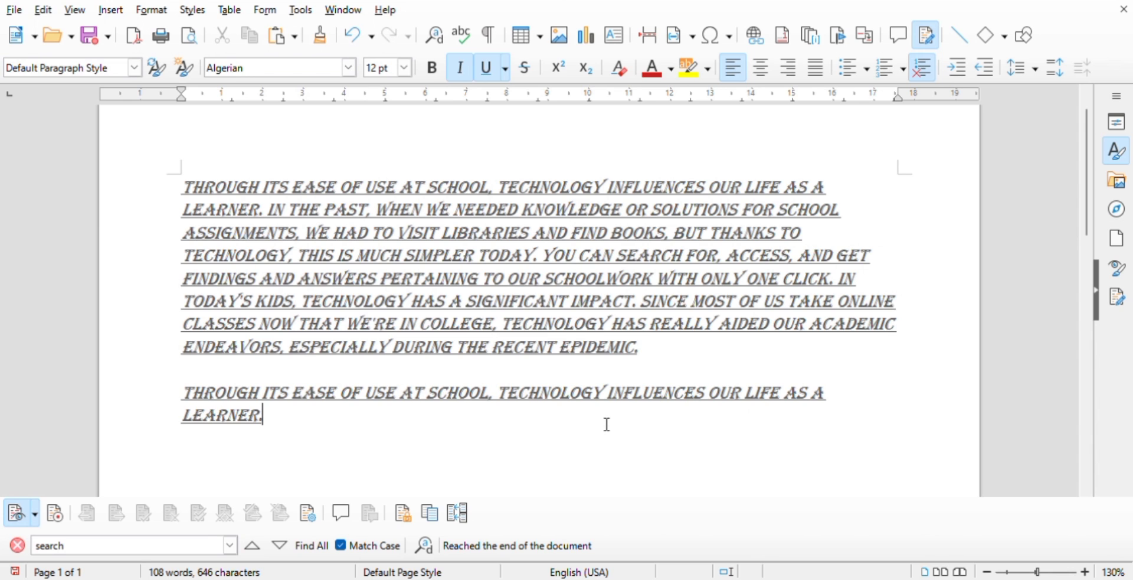
# - Center all the text, both the main paragraph and the pasted sentence
pyautogui.moveTo(609, 424); pyautogui.dragTo(189, 195)
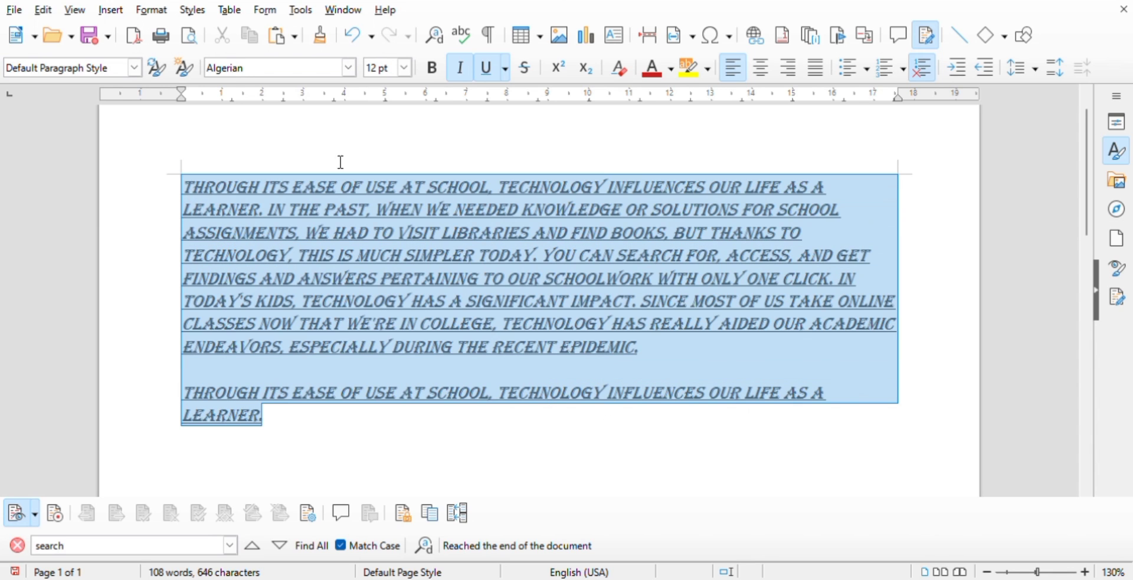
pyautogui.hotkey('shift', 'F12')
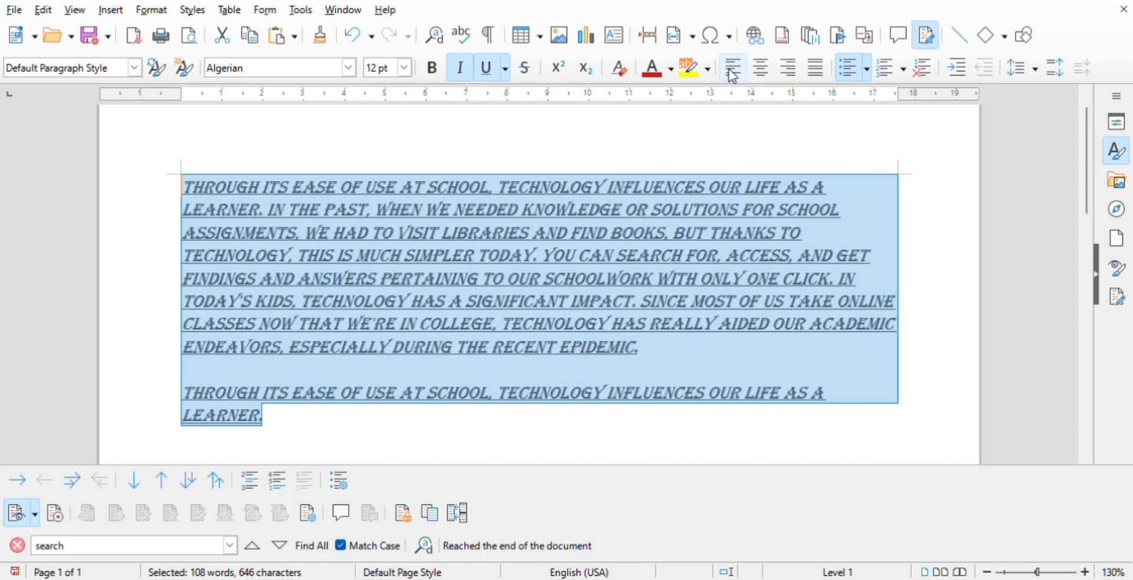
pyautogui.click(762, 75)
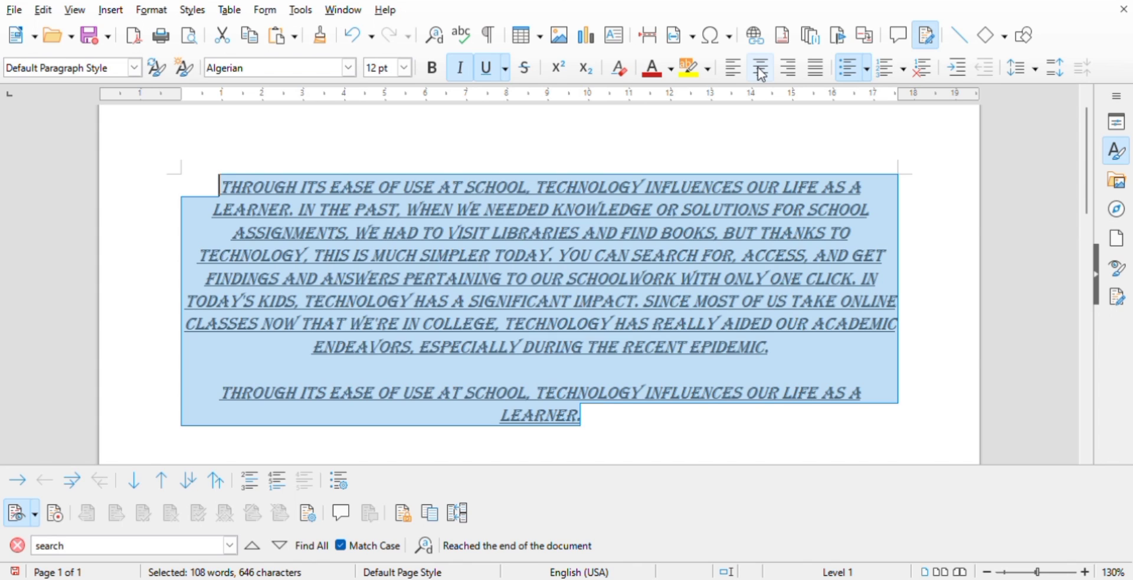
# - Align all the text to the right margin, justify it, and clear the selection
pyautogui.click(762, 74)
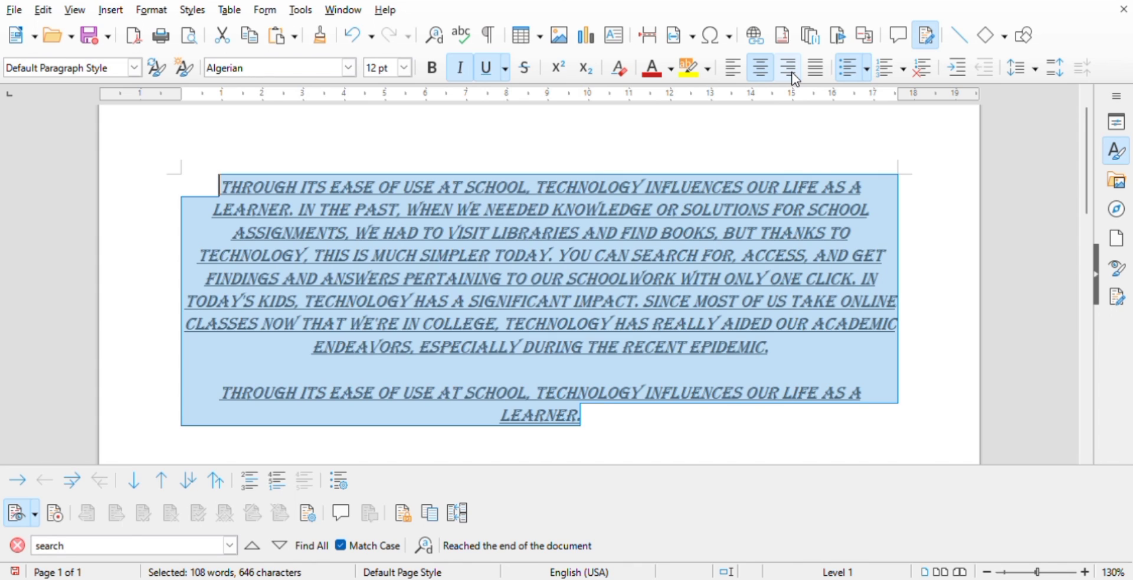
pyautogui.click(796, 80)
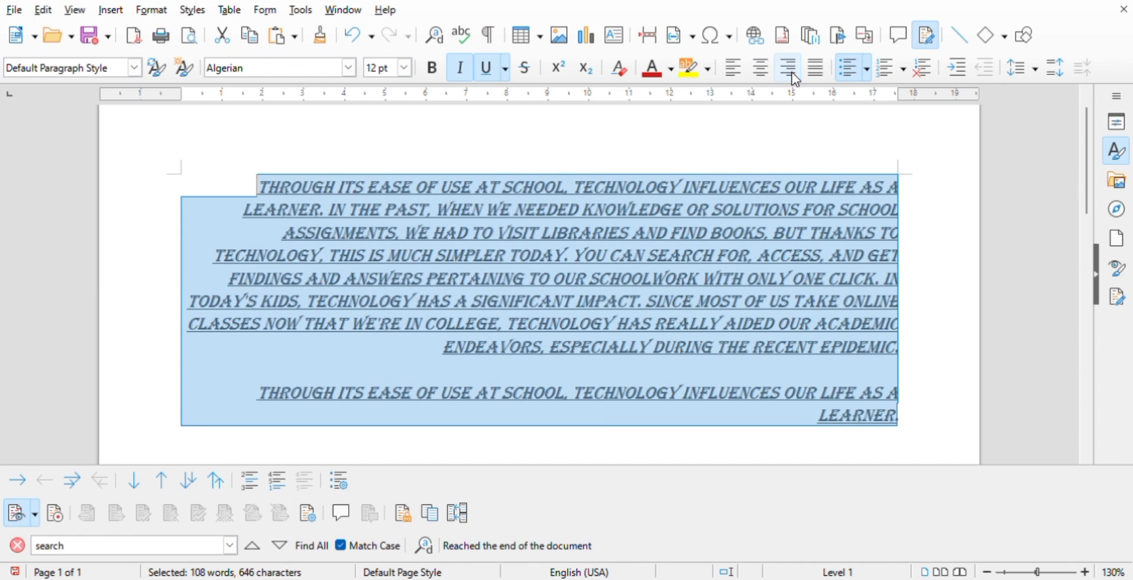
pyautogui.click(824, 70)
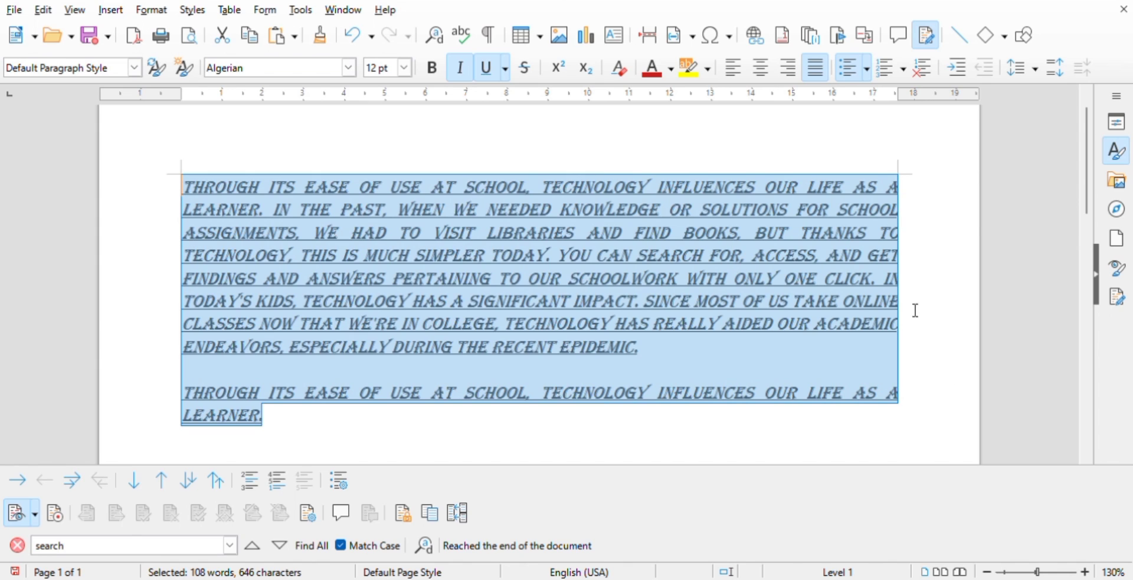
pyautogui.click(711, 161)
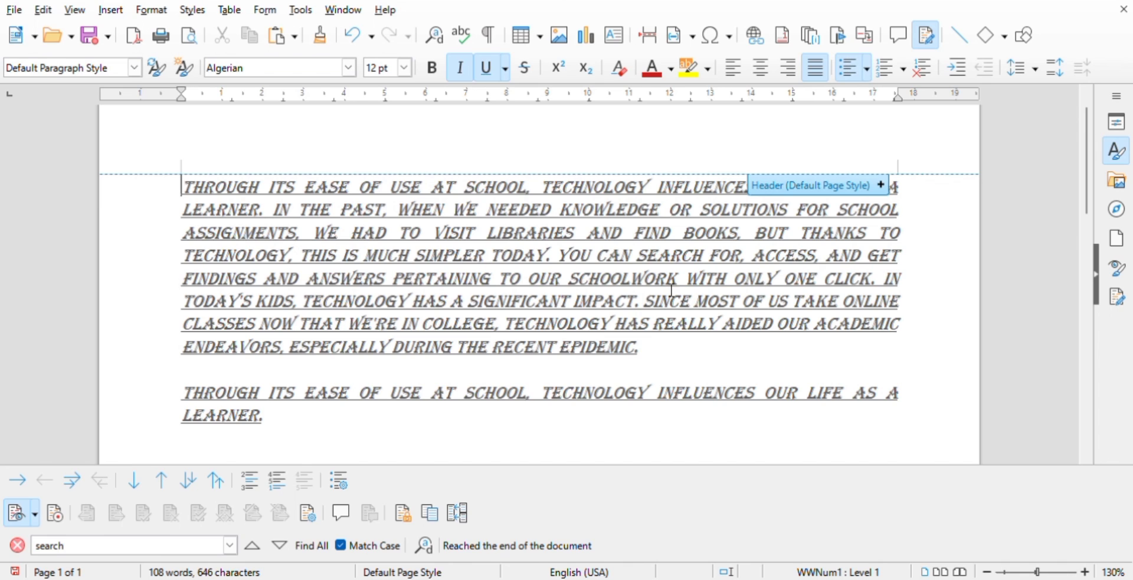
# - Start a bulleted list below the pasted sentence, separated from it by a blank line
pyautogui.click(431, 420)
pyautogui.press('Return')
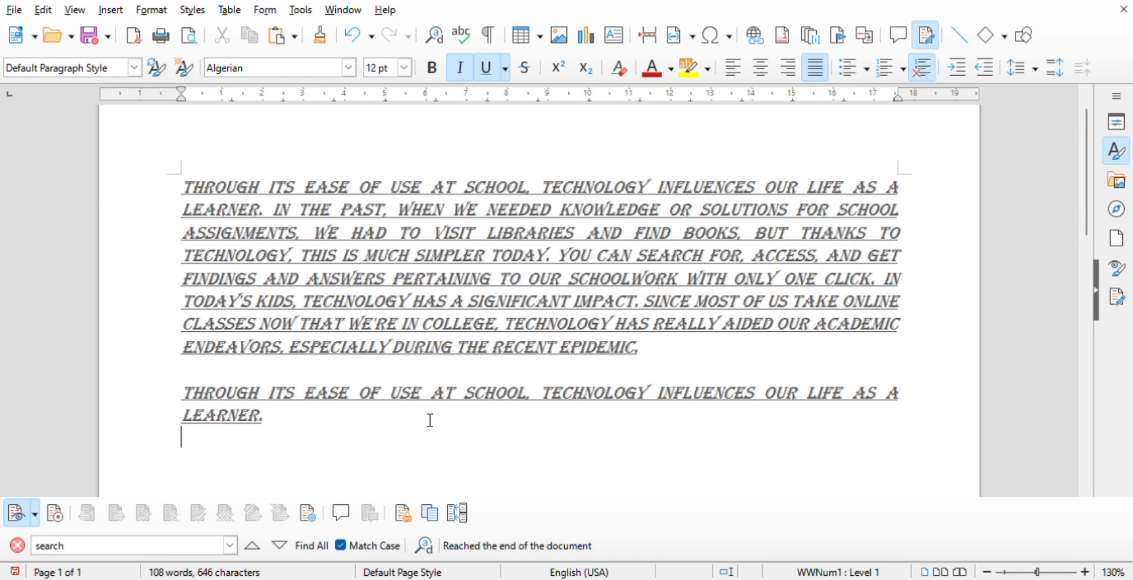
pyautogui.press('Return')
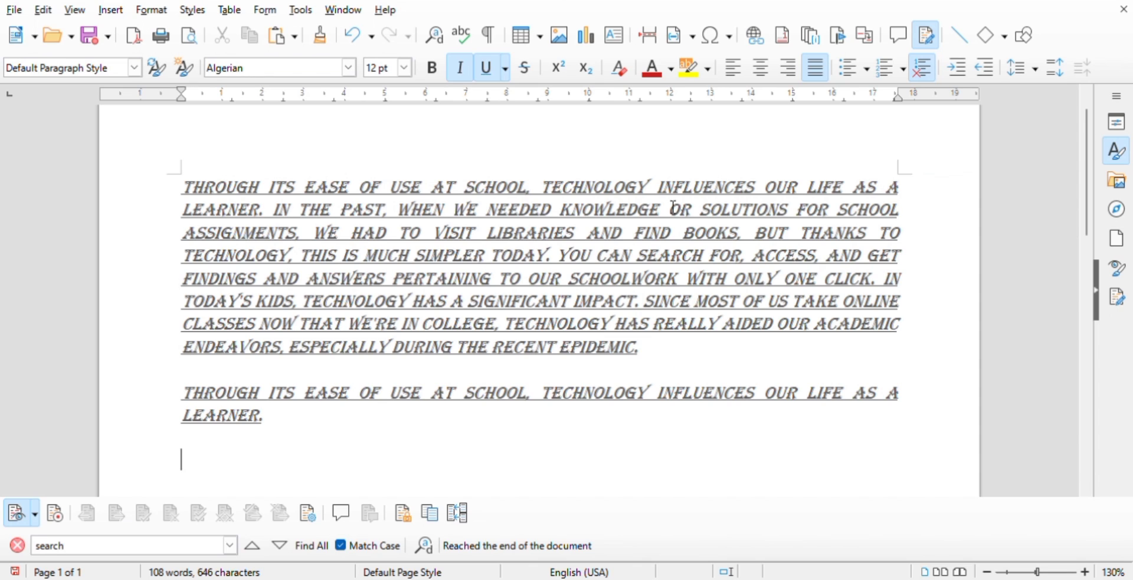
pyautogui.click(852, 69)
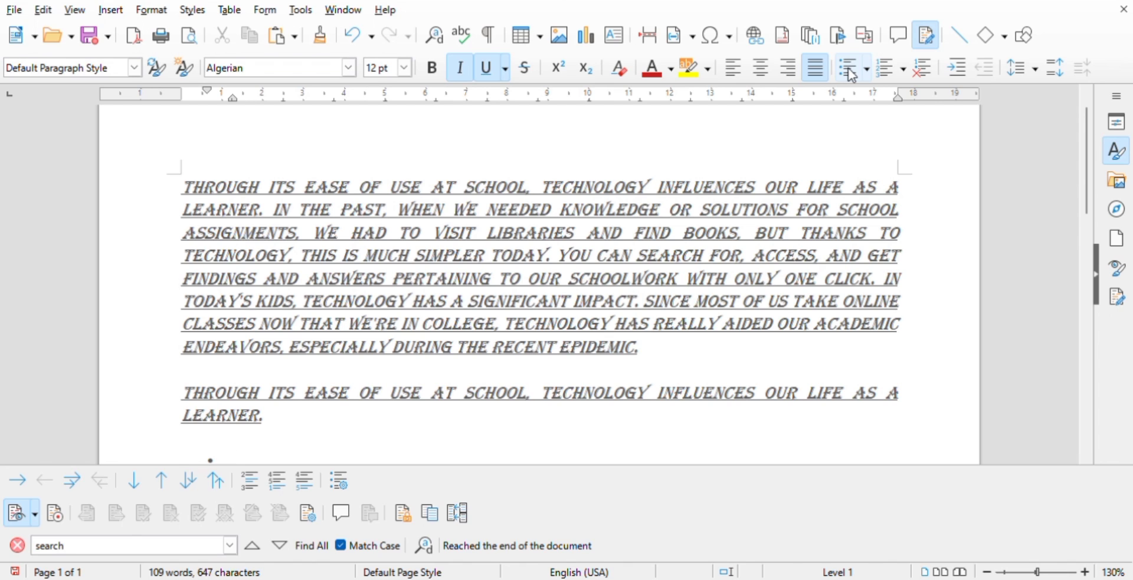
# - Fill the bulleted list with five people's names, one per bullet
pyautogui.write('ZYREL')
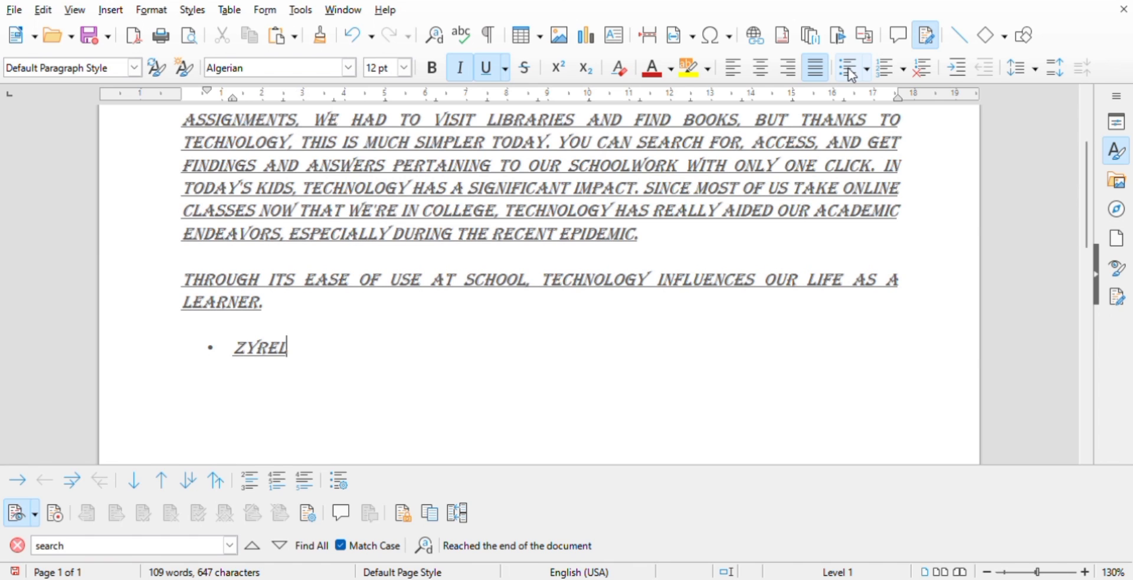
pyautogui.press('Return')
pyautogui.write('SONAJO')
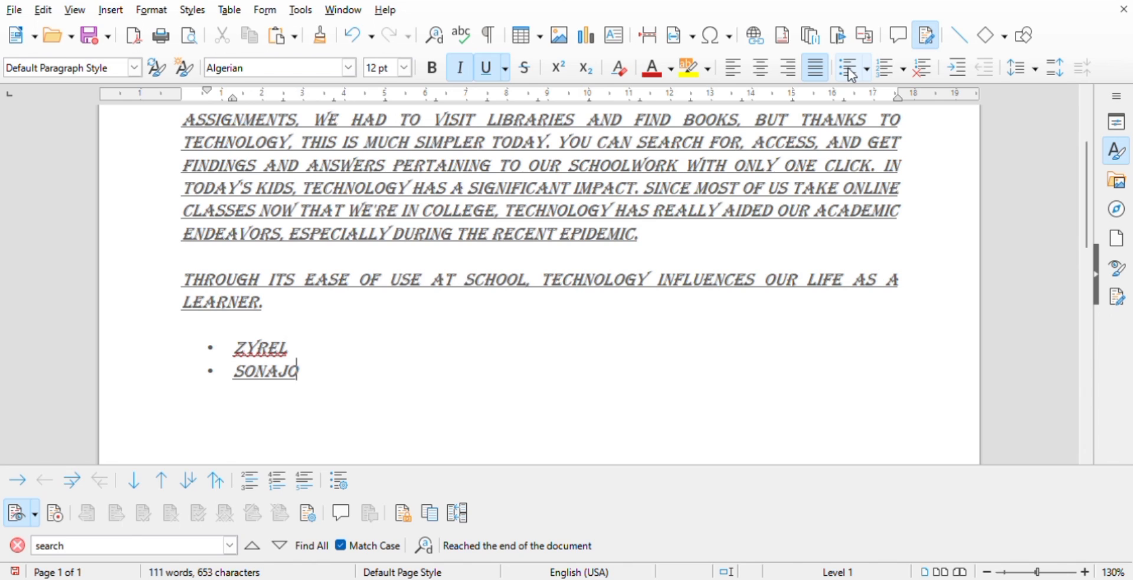
pyautogui.press('Return')
pyautogui.write('GWYNN')
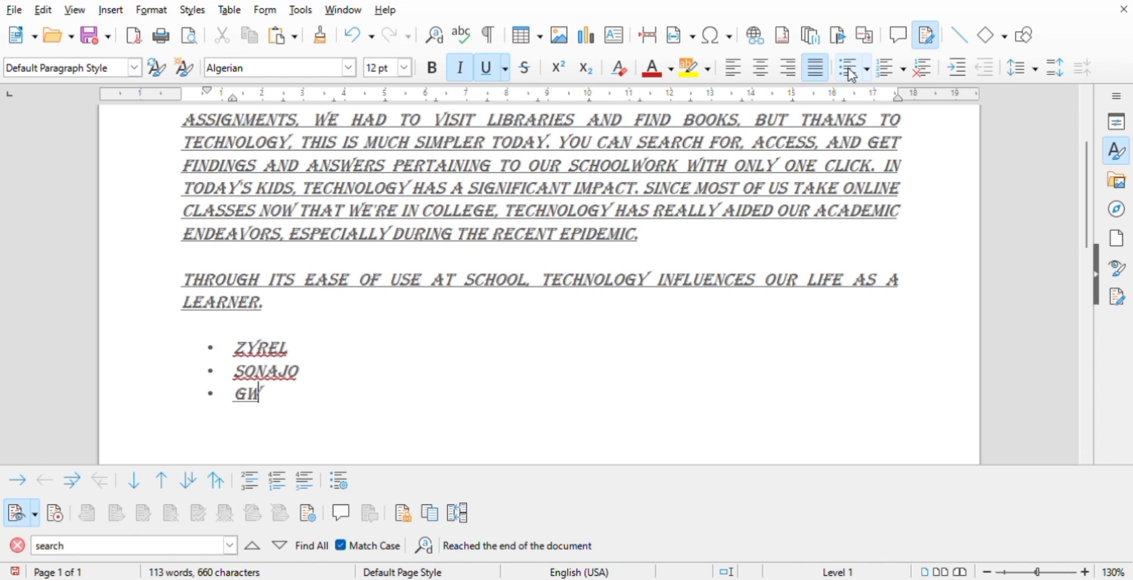
pyautogui.press('Return')
pyautogui.write('TORY')
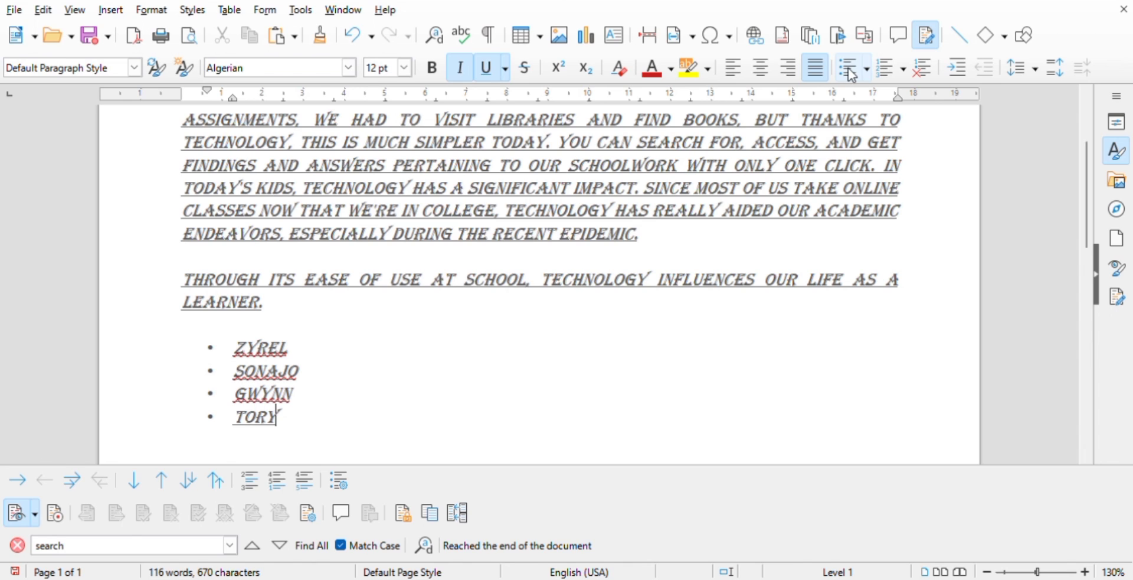
pyautogui.press('BackSpace')
pyautogui.write('OY')
pyautogui.press('Return')
pyautogui.write('SONIEDOS')
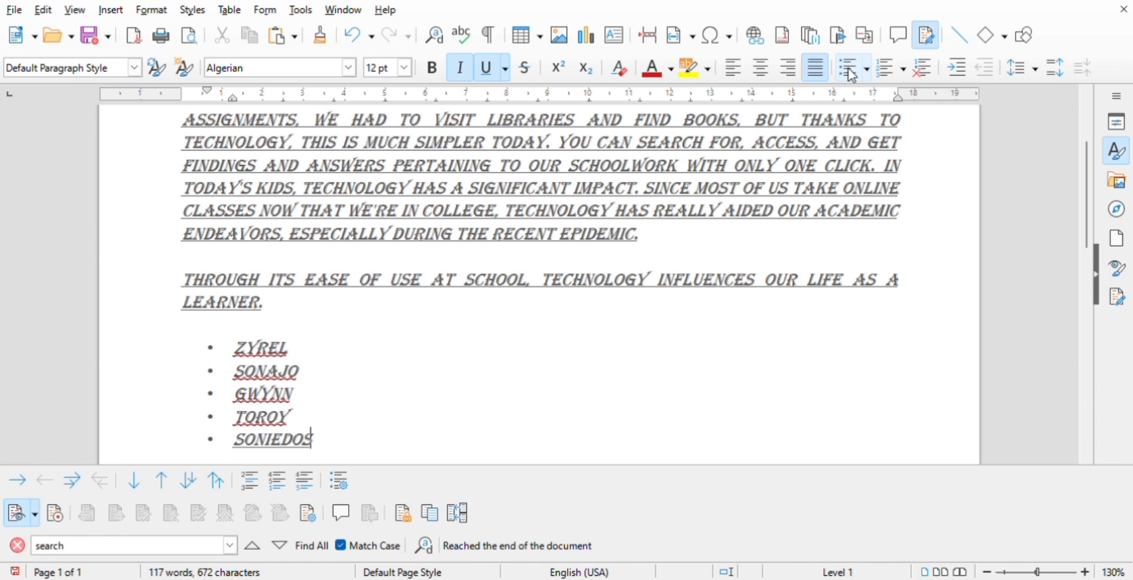
pyautogui.press('Return')
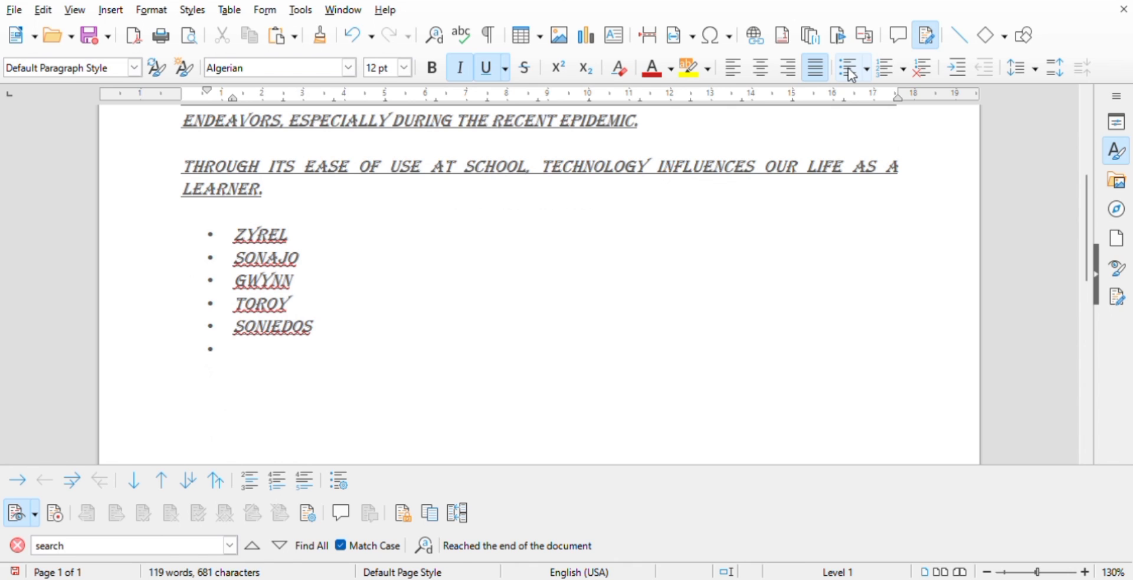
# - Delete the whole bulleted list of names, including its bullets
pyautogui.press('BackSpace')
pyautogui.press('BackSpace')
pyautogui.press('BackSpace')
pyautogui.press('BackSpace')
pyautogui.press('BackSpace')
pyautogui.press('BackSpace')
pyautogui.press('BackSpace')
pyautogui.press('BackSpace')
pyautogui.press('BackSpace')
pyautogui.press('BackSpace')
pyautogui.press('BackSpace')
pyautogui.press('BackSpace')
pyautogui.press('BackSpace')
pyautogui.press('BackSpace')
pyautogui.press('BackSpace')
pyautogui.press('BackSpace')
pyautogui.press('BackSpace')
pyautogui.press('BackSpace')
pyautogui.press('BackSpace')
pyautogui.press('BackSpace')
pyautogui.press('BackSpace')
pyautogui.press('BackSpace')
pyautogui.press('BackSpace')
pyautogui.press('BackSpace')
pyautogui.press('BackSpace')
pyautogui.press('BackSpace')
pyautogui.press('BackSpace')
pyautogui.press('BackSpace')
pyautogui.press('BackSpace')
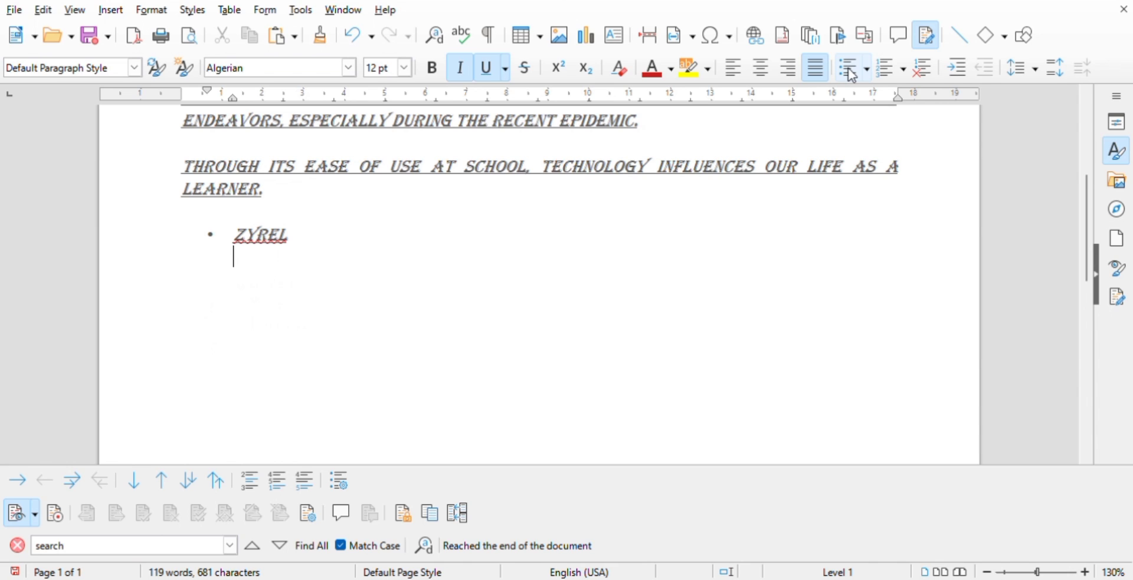
pyautogui.press('BackSpace')
pyautogui.press('BackSpace')
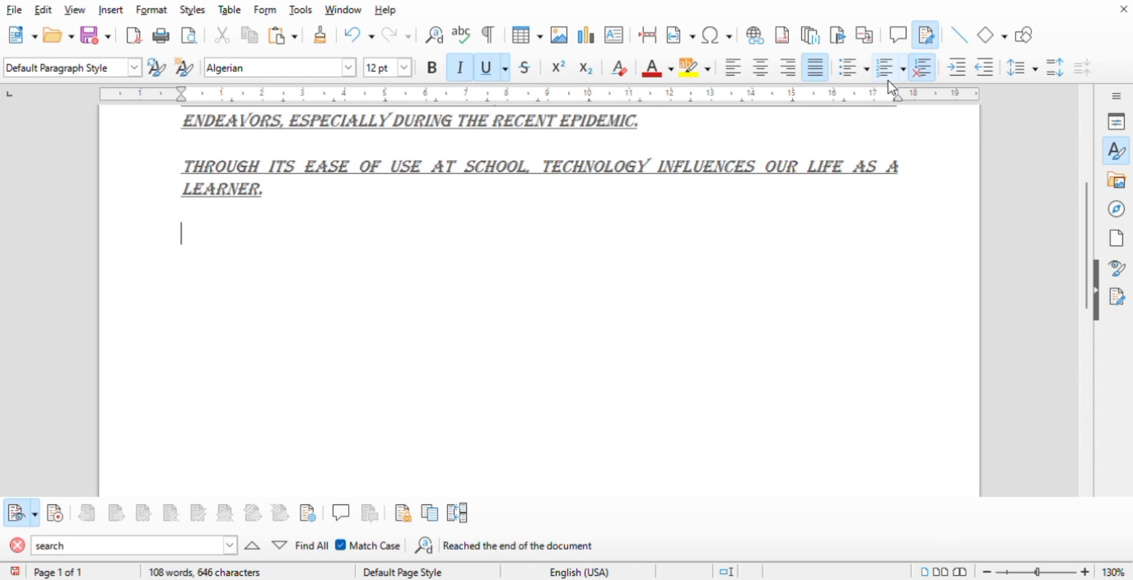
# - Create a numbered list with three people's names below the pasted sentence
pyautogui.click(888, 74)
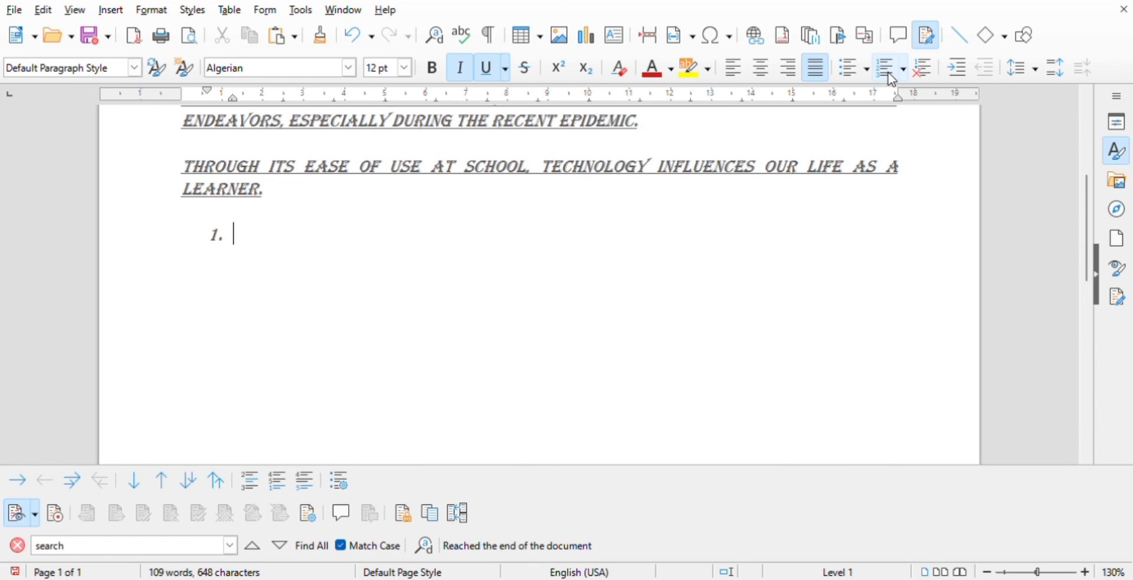
pyautogui.write('SONIEDP')
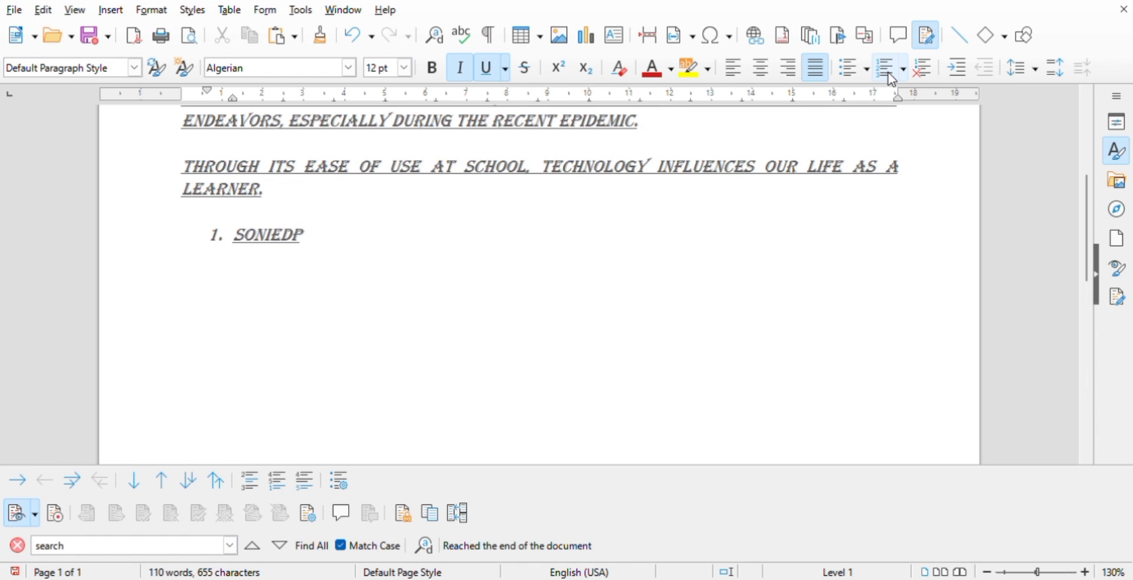
pyautogui.press('BackSpace')
pyautogui.write('OS')
pyautogui.press('Return')
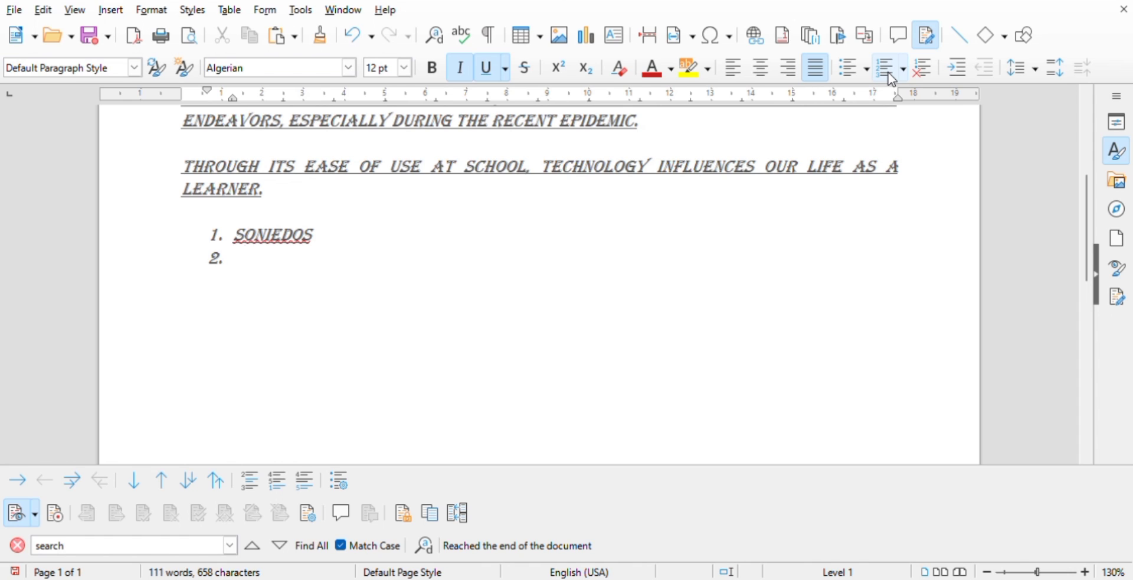
pyautogui.write('ZYREL')
pyautogui.press('Return')
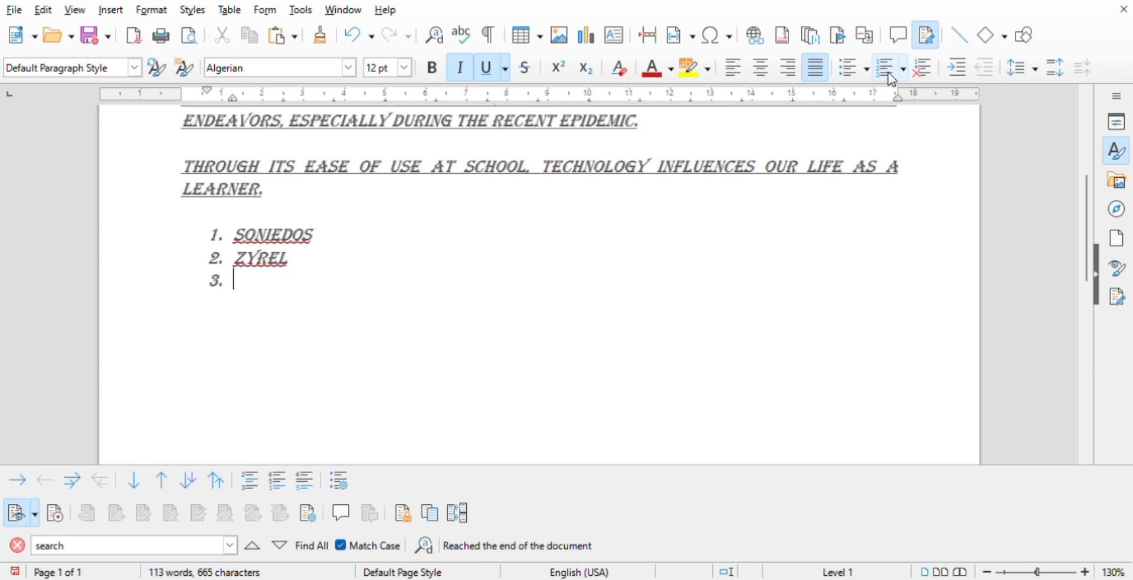
pyautogui.write('SONAJO')
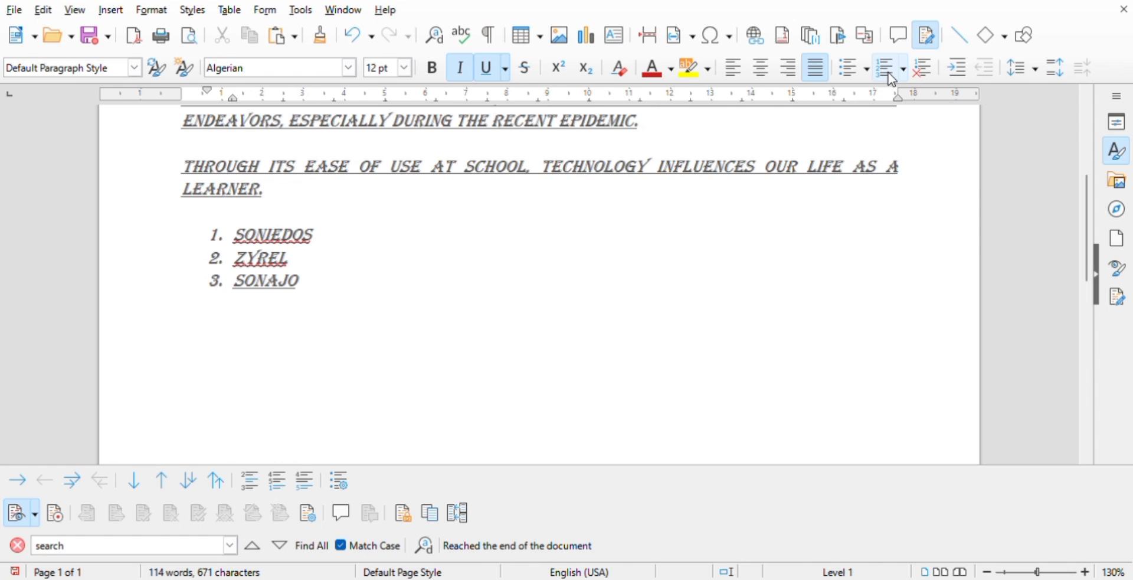
# - Delete the entries of the numbered list and turn off its numbering
pyautogui.press('BackSpace')
pyautogui.press('BackSpace')
pyautogui.press('BackSpace')
pyautogui.press('BackSpace')
pyautogui.press('BackSpace')
pyautogui.press('BackSpace')
pyautogui.press('BackSpace')
pyautogui.press('BackSpace')
pyautogui.press('BackSpace')
pyautogui.press('BackSpace')
pyautogui.press('BackSpace')
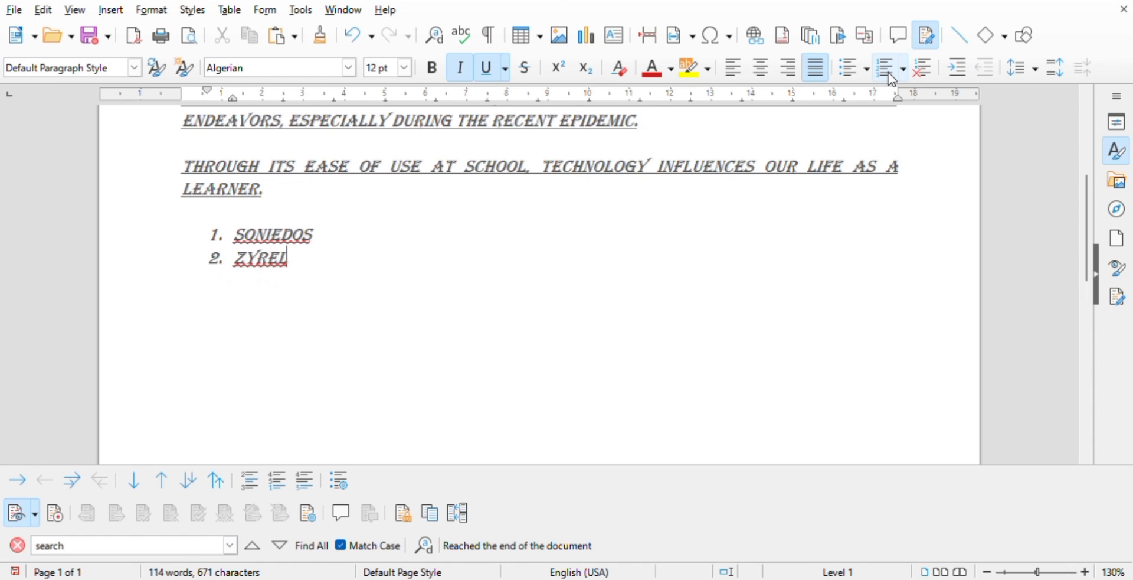
pyautogui.press('BackSpace')
pyautogui.press('BackSpace')
pyautogui.press('BackSpace')
pyautogui.press('BackSpace')
pyautogui.press('BackSpace')
pyautogui.press('BackSpace')
pyautogui.press('BackSpace')
pyautogui.press('BackSpace')
pyautogui.press('BackSpace')
pyautogui.press('BackSpace')
pyautogui.press('BackSpace')
pyautogui.press('BackSpace')
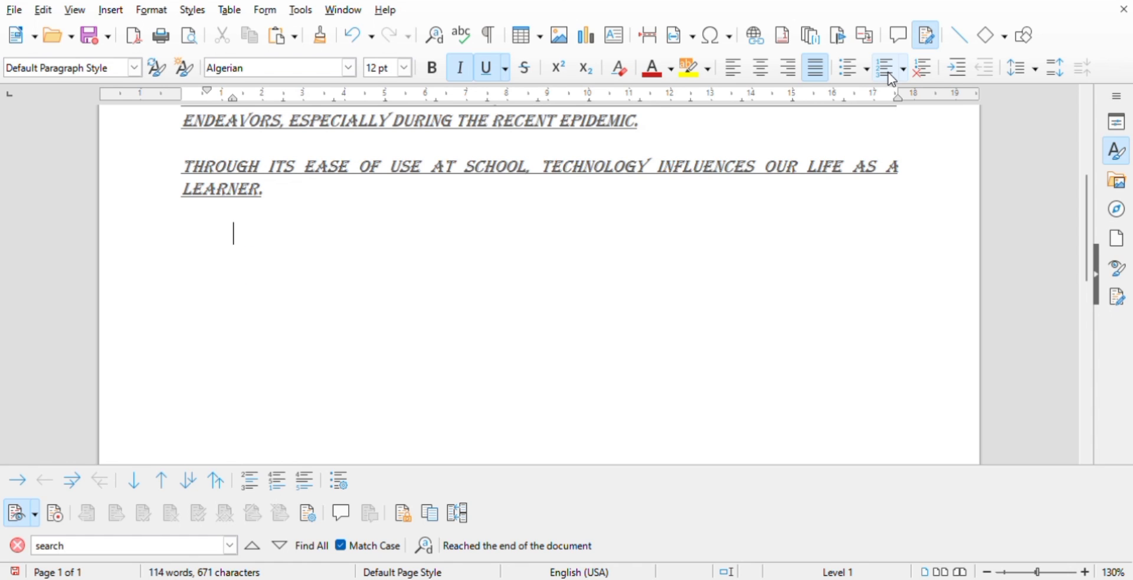
pyautogui.click(892, 76)
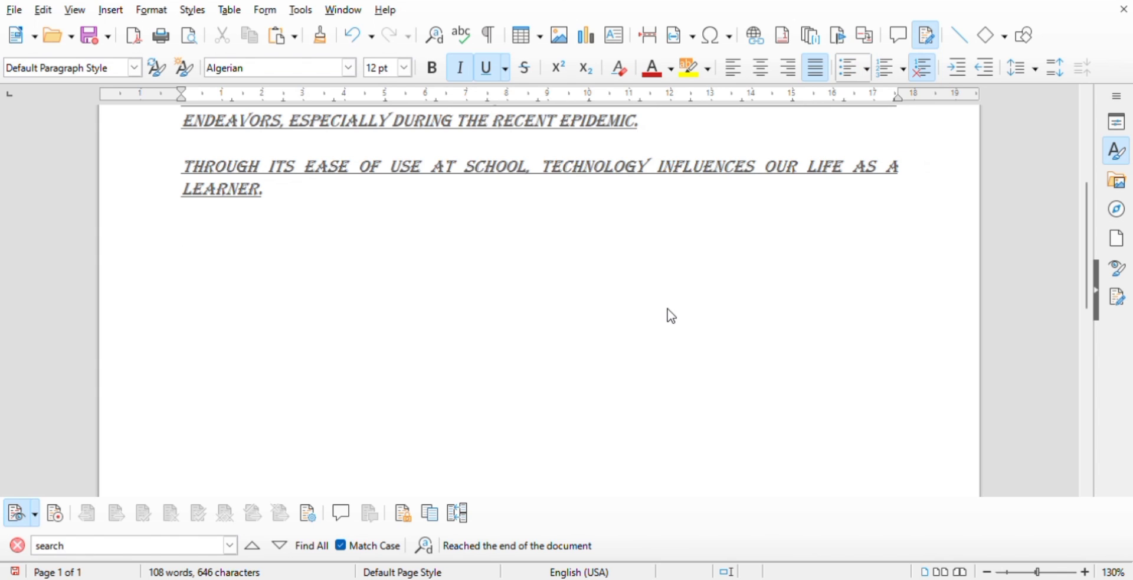
# - Left-align the last empty line below the pasted sentence
pyautogui.click(597, 333)
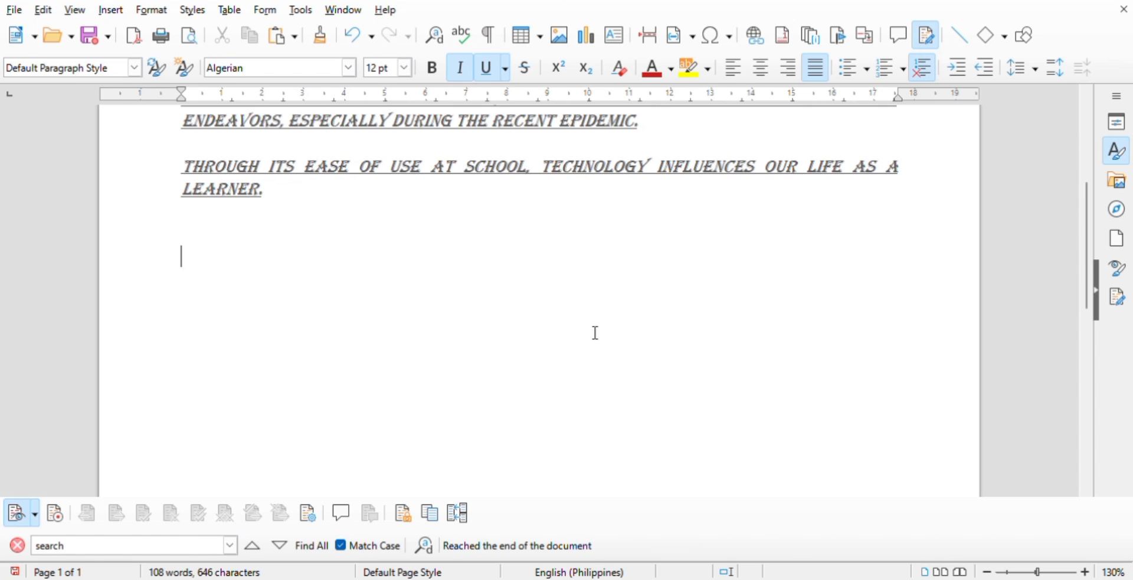
pyautogui.hotkey('ctrl', 'l')
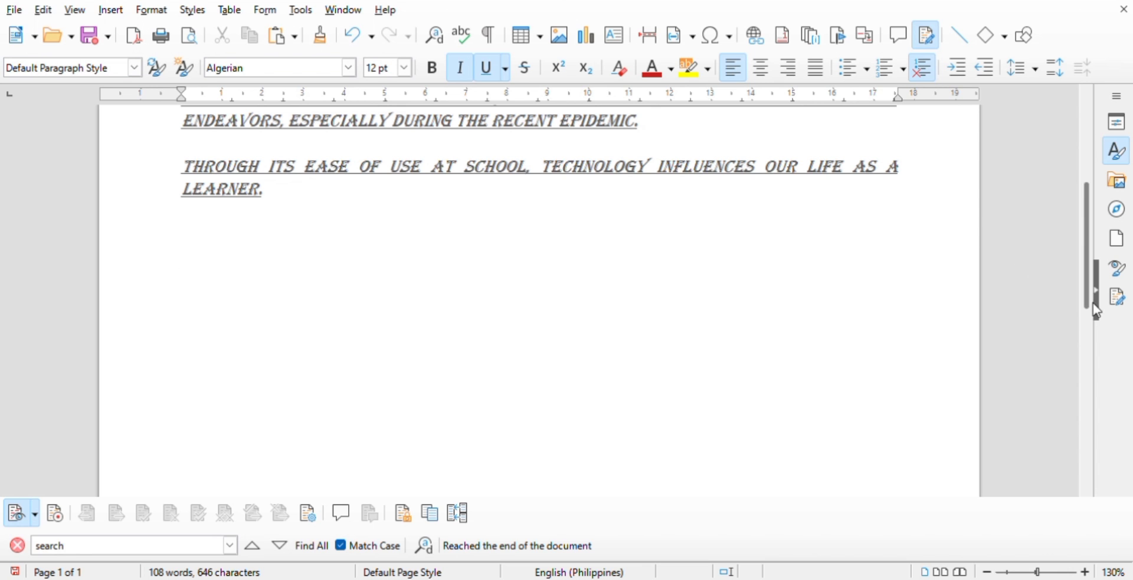
# - Indent the main paragraph to the next level from its start, and undo the indent
pyautogui.moveTo(1093, 303); pyautogui.dragTo(1093, 198)
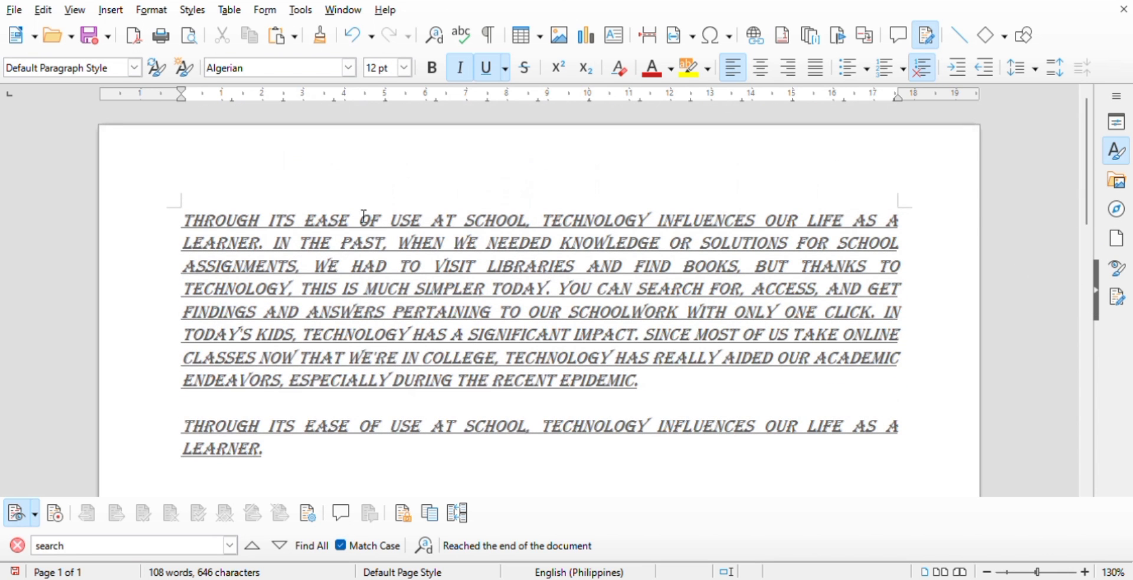
pyautogui.click(187, 228)
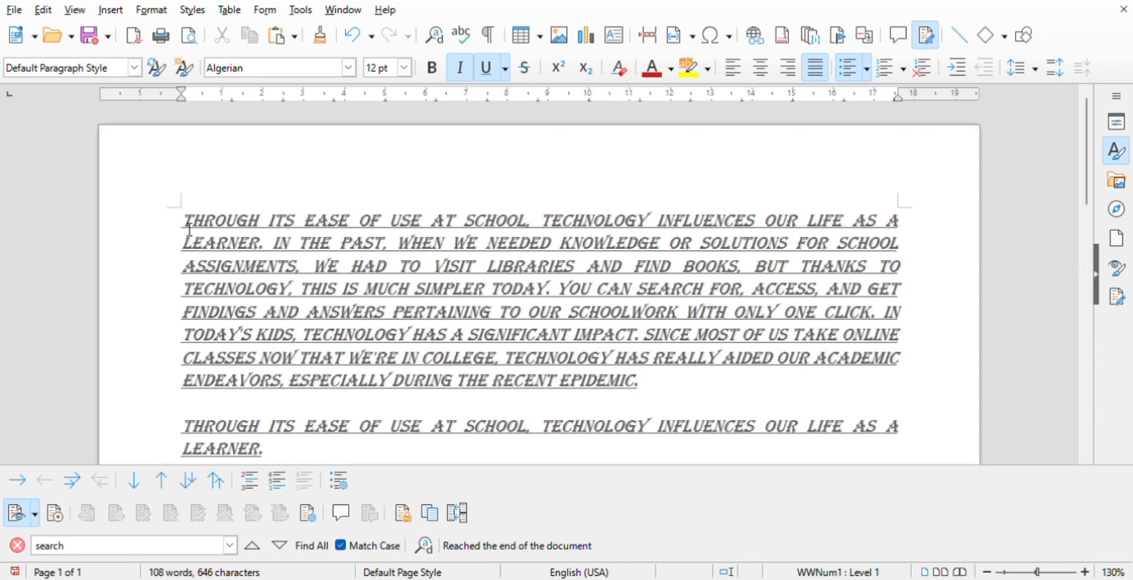
pyautogui.press('Tab')
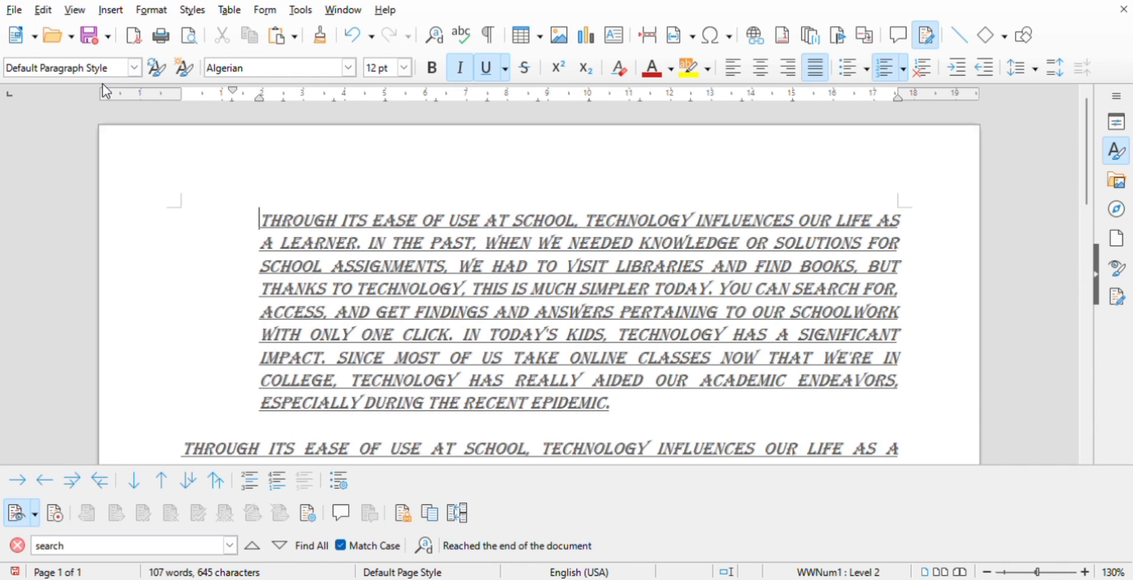
pyautogui.click(360, 36)
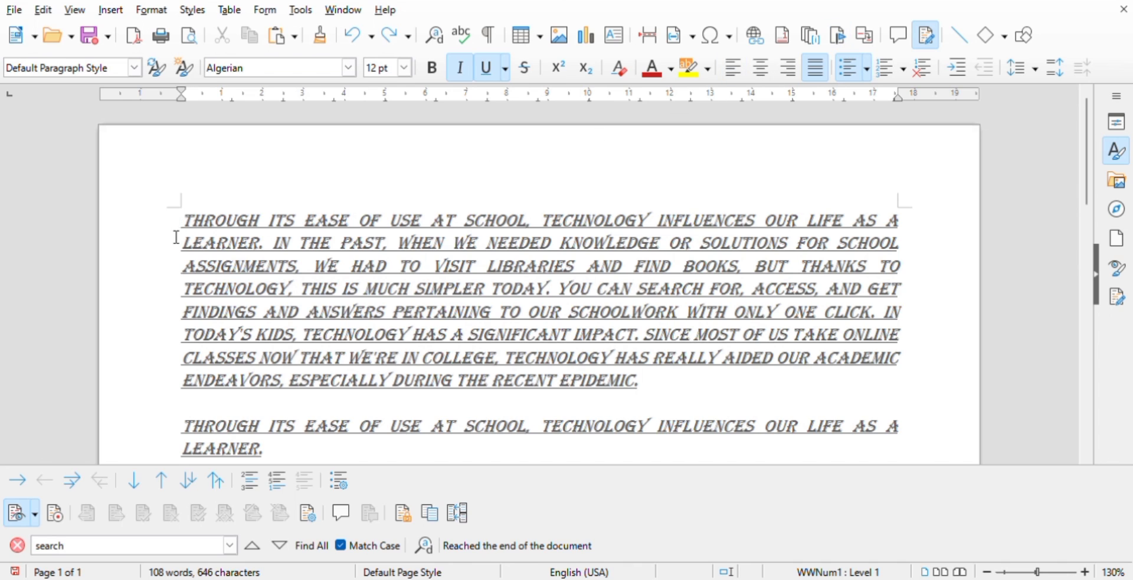
# - Increase the paragraph spacing of all the text, and set its line spacing to 1.5 and finally to double
pyautogui.moveTo(189, 226); pyautogui.dragTo(688, 456)
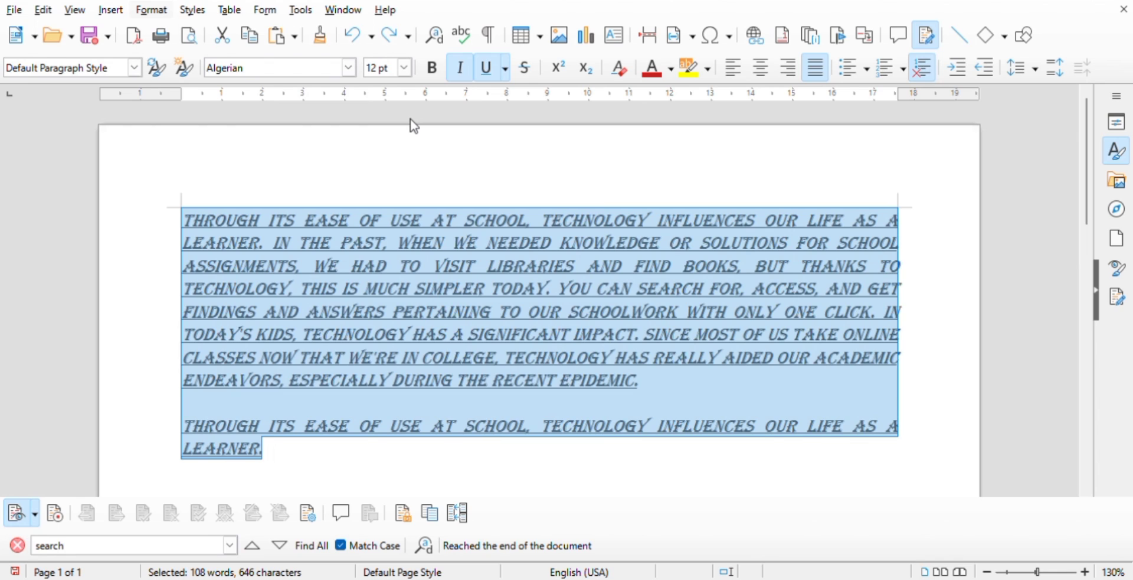
pyautogui.hotkey('ctrl', 'y')
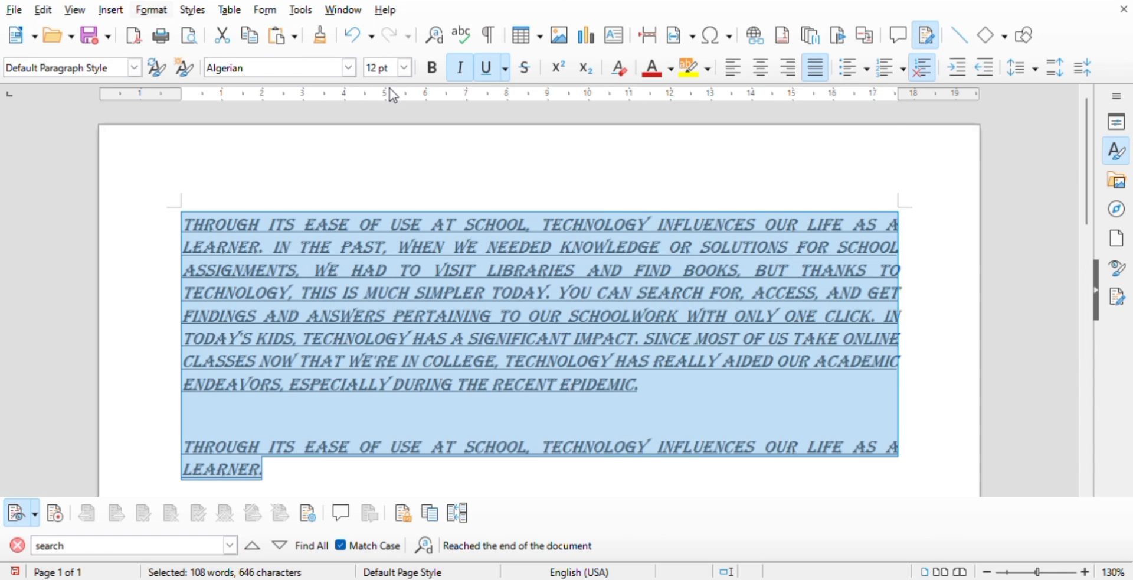
pyautogui.hotkey('ctrl', '5')
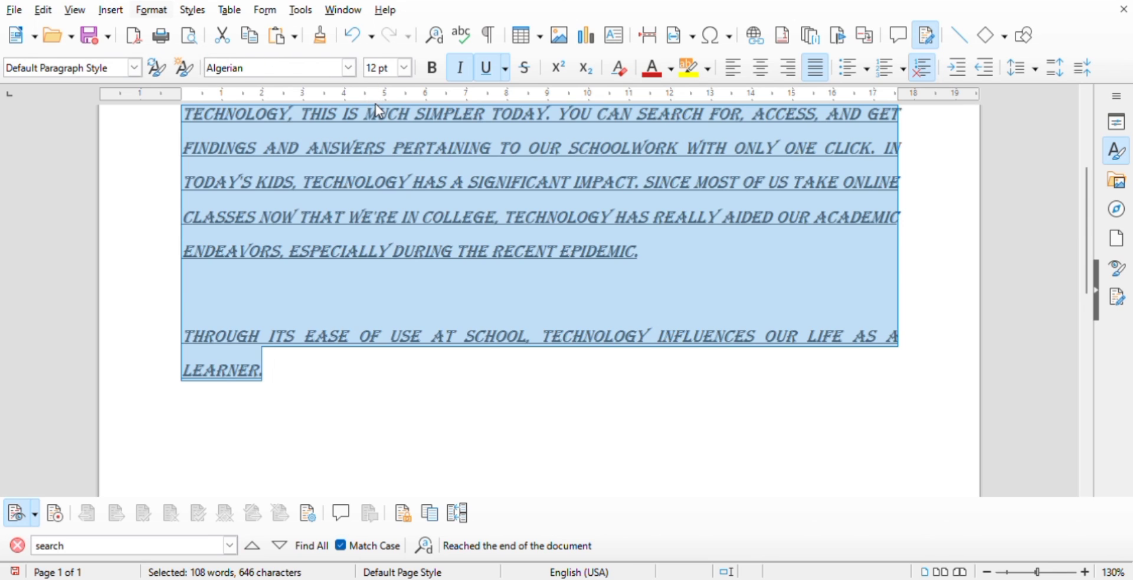
pyautogui.hotkey('ctrl', '2')
pyautogui.click(972, 264)
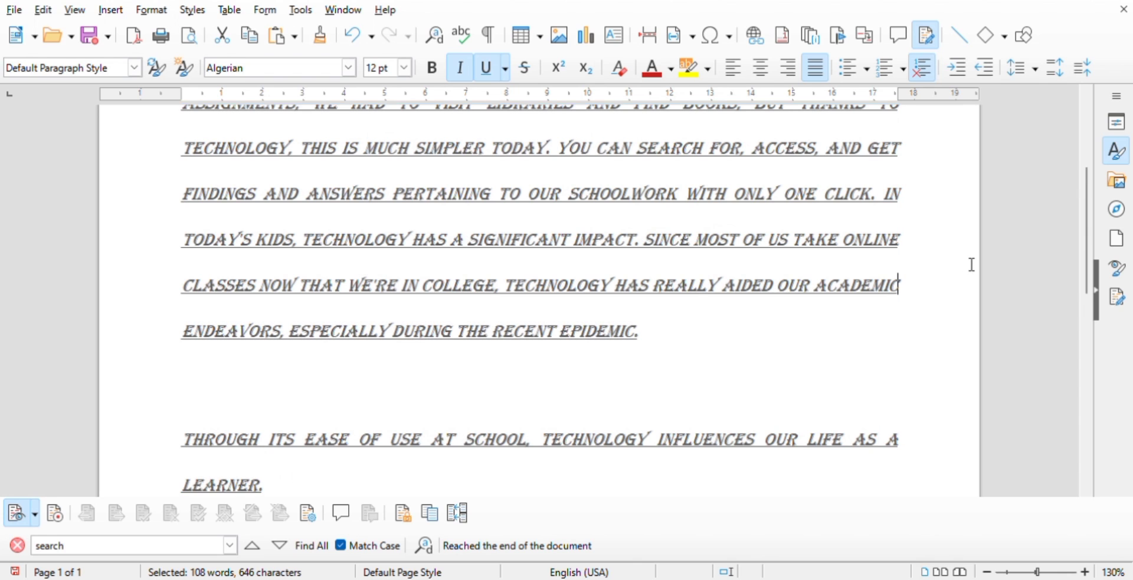
pyautogui.moveTo(1101, 259); pyautogui.dragTo(1076, 153)
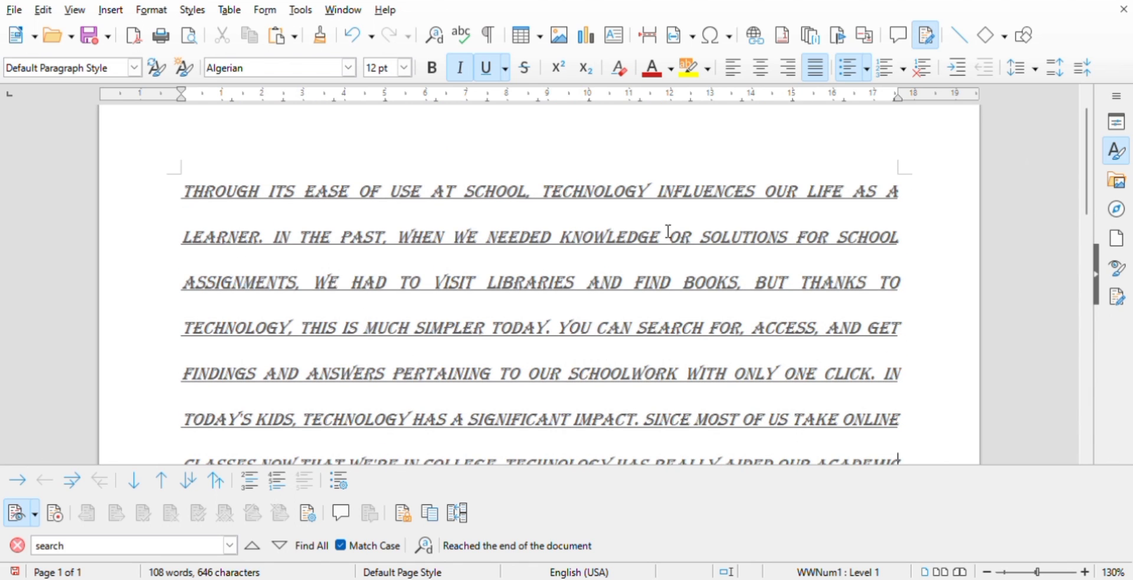
# - Split the main paragraph after its first line and remove the bullet from the new paragraph
pyautogui.click(912, 199)
pyautogui.press('Return')
pyautogui.press('BackSpace')
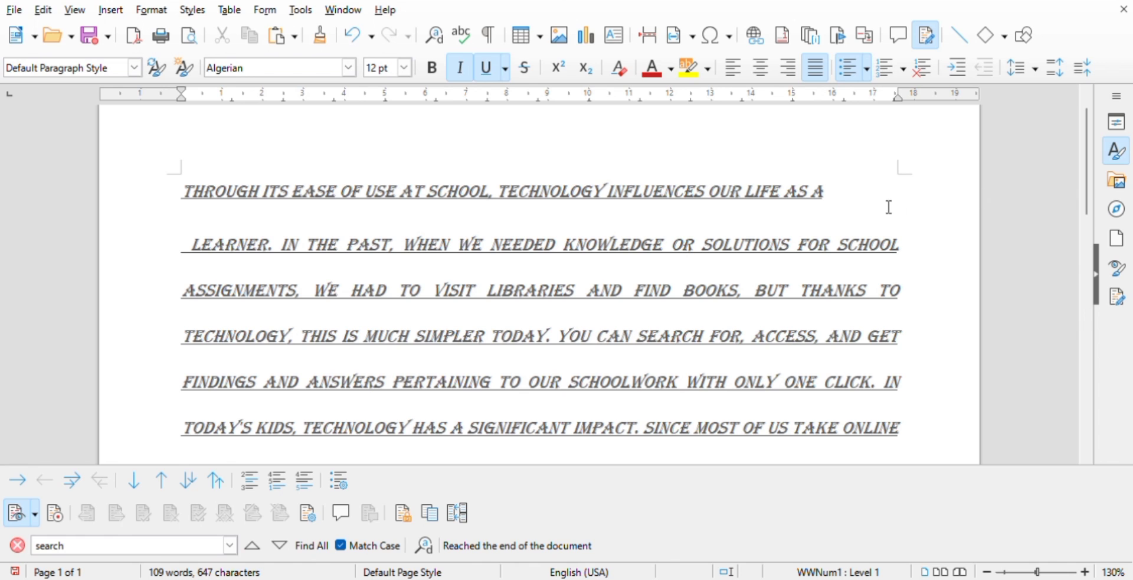
# - Undo the paragraph split together with the earlier line spacing and paragraph spacing changes
pyautogui.click(357, 37)
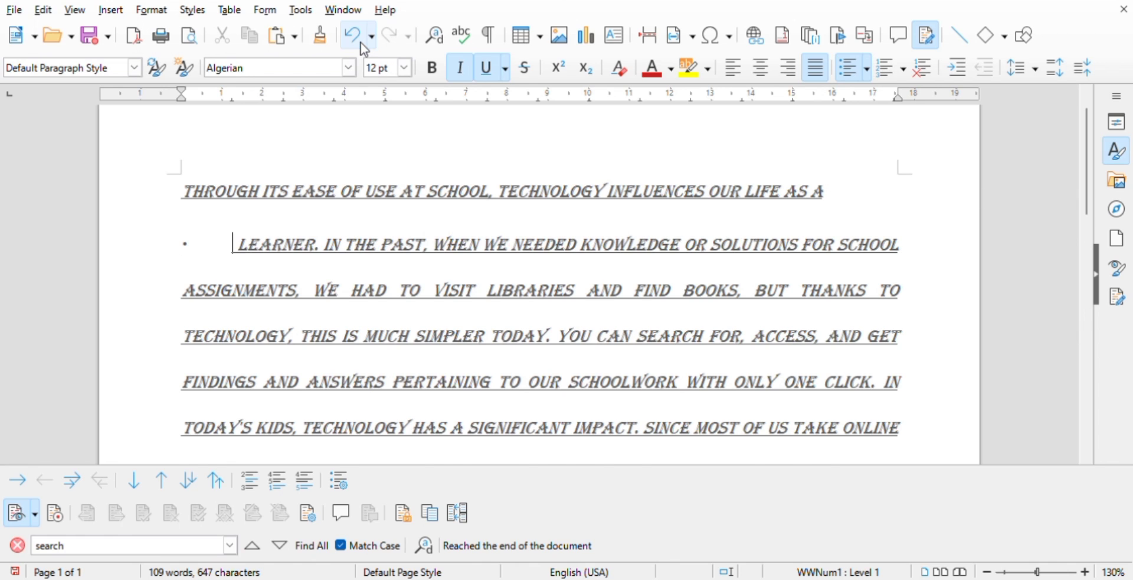
pyautogui.click(358, 36)
pyautogui.click(358, 37)
pyautogui.click(357, 36)
pyautogui.click(363, 44)
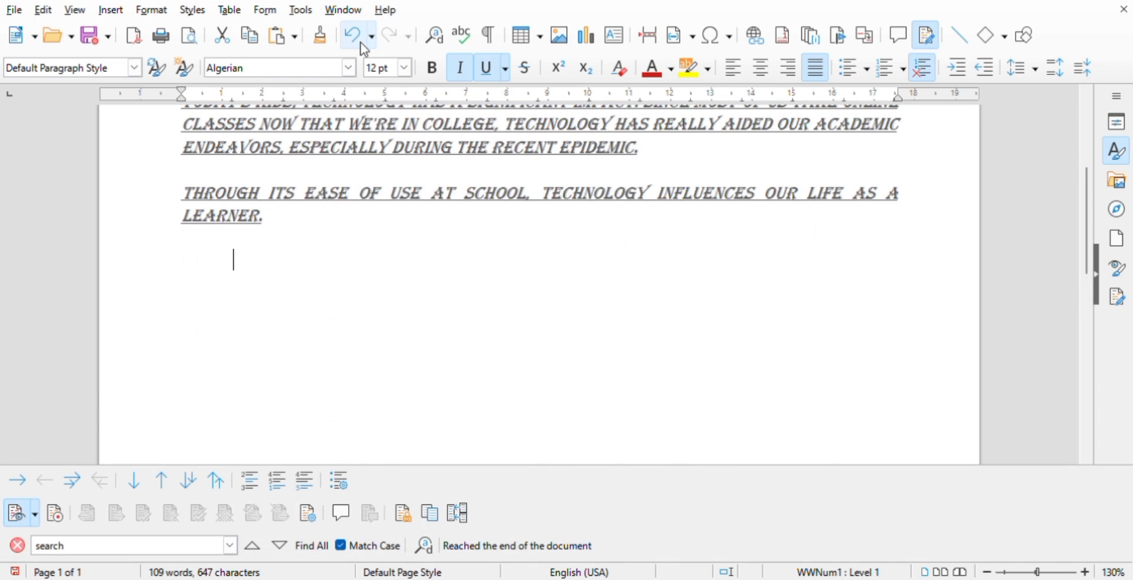
# - Remove the italic and underline formatting from all the body text
pyautogui.moveTo(280, 230); pyautogui.dragTo(176, 149)
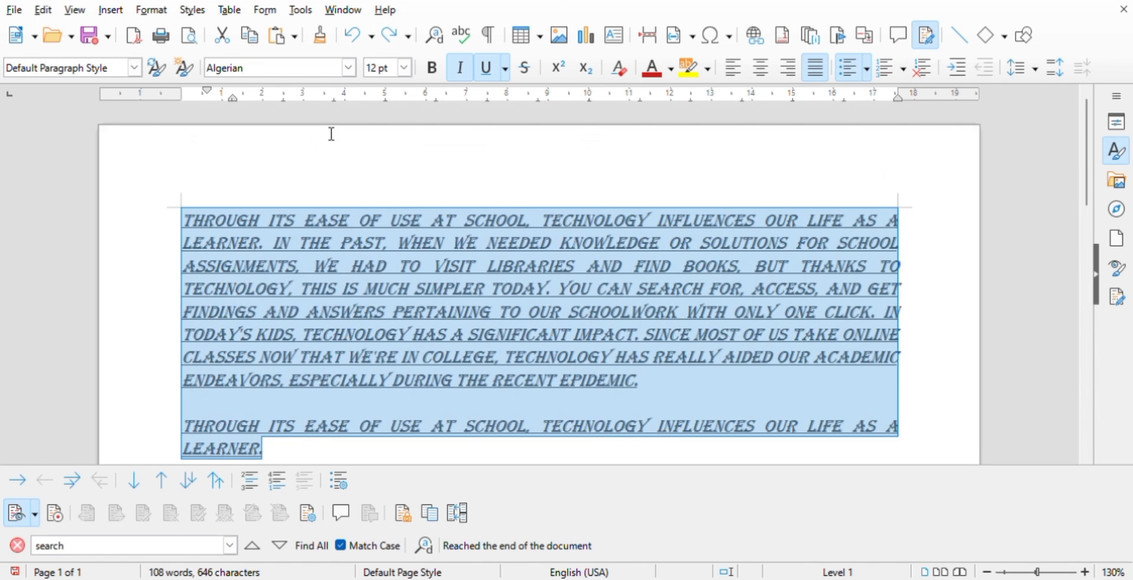
pyautogui.click(460, 71)
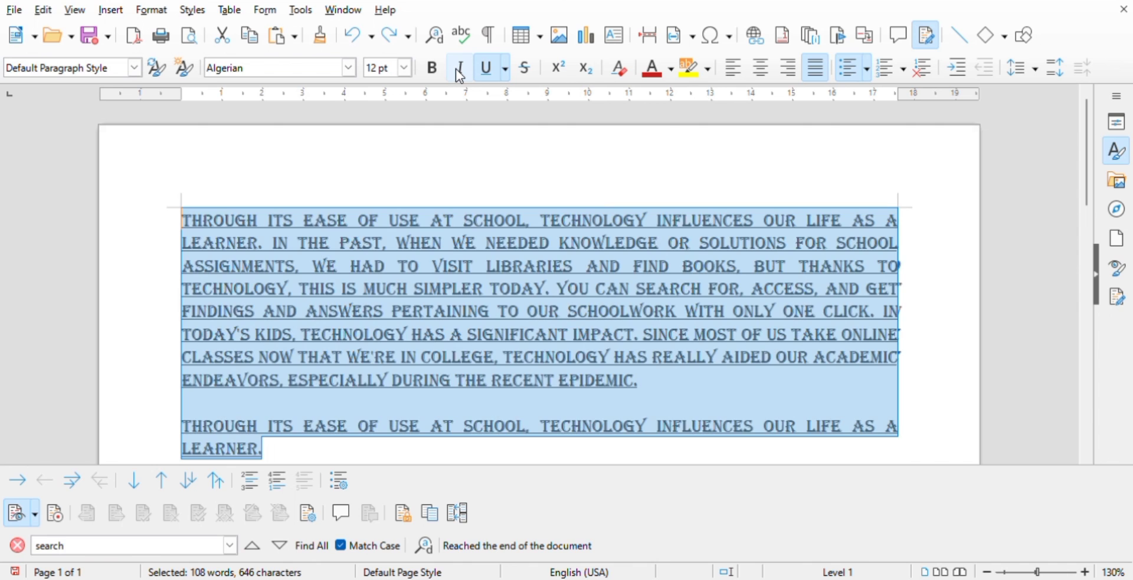
pyautogui.click(487, 73)
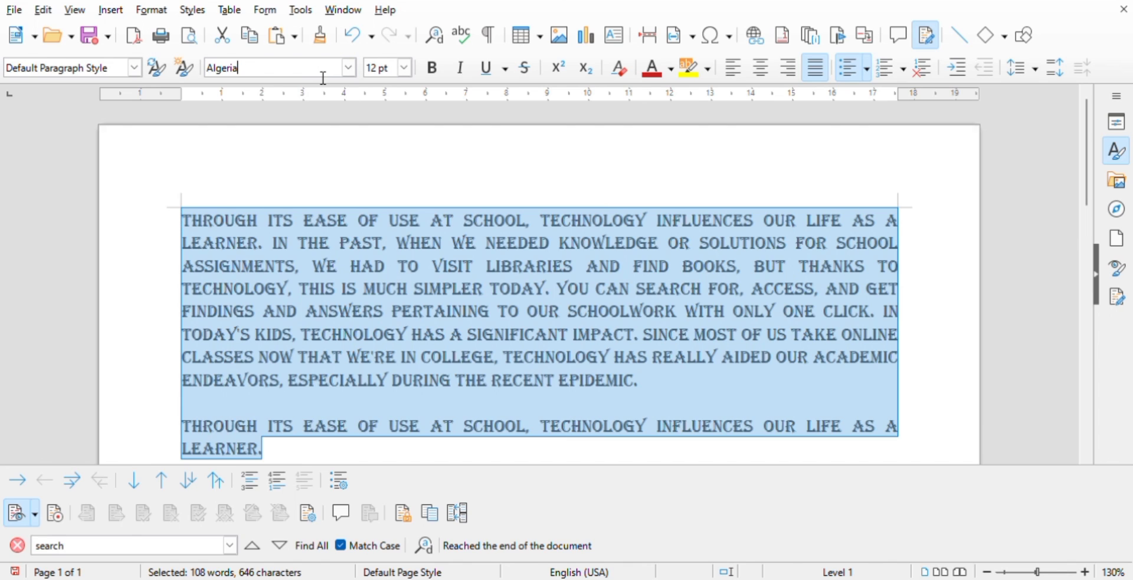
# - Set the font of all the selected text to Times New Roman
pyautogui.press('BackSpace')
pyautogui.press('BackSpace')
pyautogui.press('BackSpace')
pyautogui.press('BackSpace')
pyautogui.press('BackSpace')
pyautogui.press('BackSpace')
pyautogui.press('BackSpace')
pyautogui.press('BackSpace')
pyautogui.write('Times New Roman')
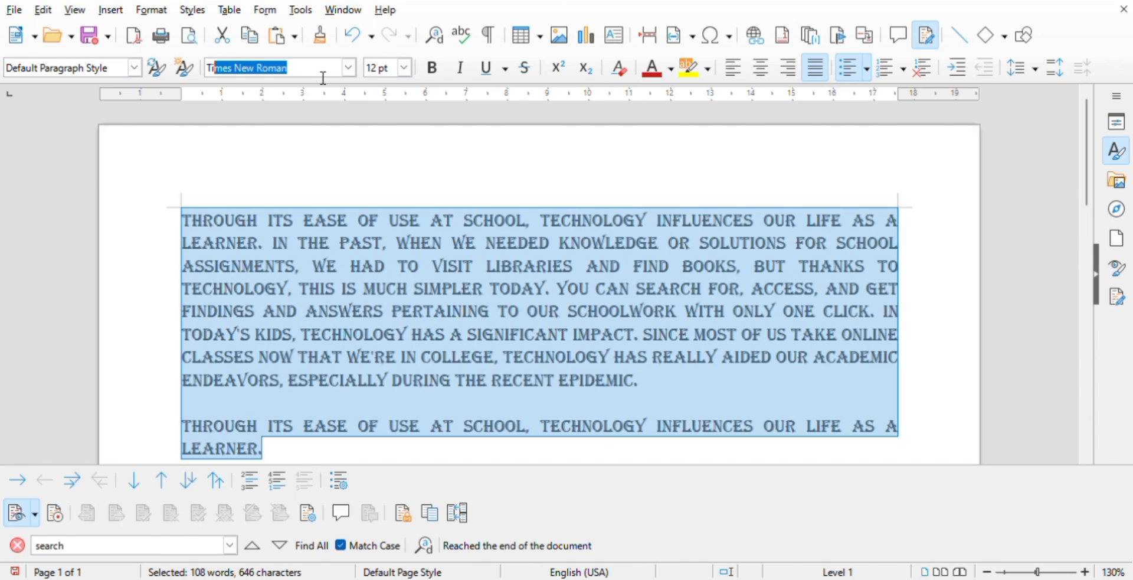
pyautogui.press('Return')
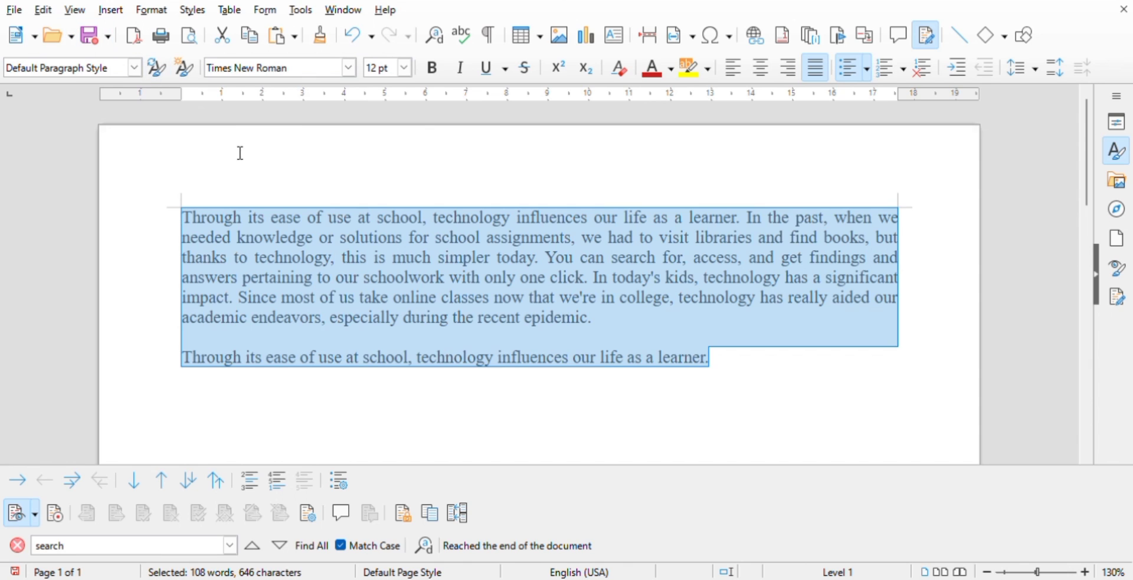
# - Insert a page break before the last sentence, "Through its ease of use at school..."
pyautogui.click(190, 364)
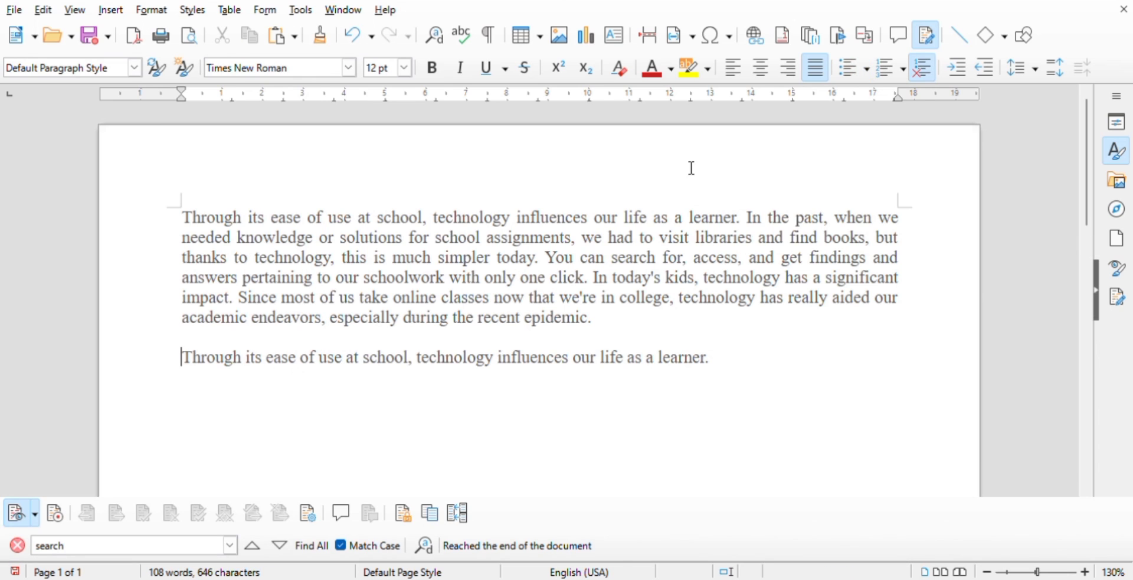
pyautogui.click(655, 40)
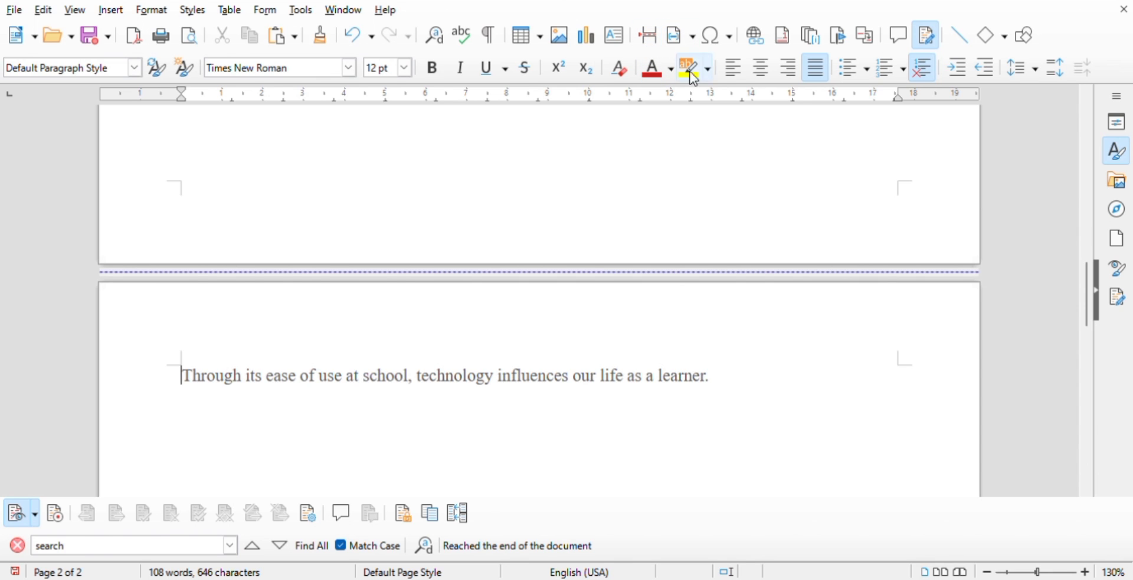
# - Add a header to the Default Page Style from the first page
pyautogui.scroll(3, 1085, 255)
pyautogui.moveTo(1081, 250); pyautogui.dragTo(987, 126)
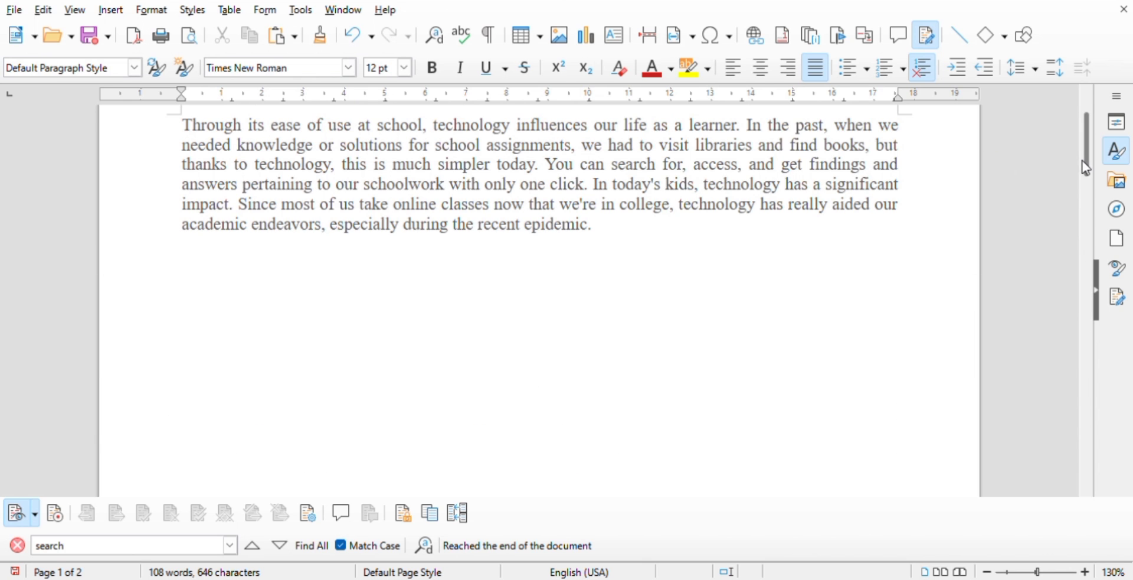
pyautogui.moveTo(1083, 161); pyautogui.dragTo(1085, 140)
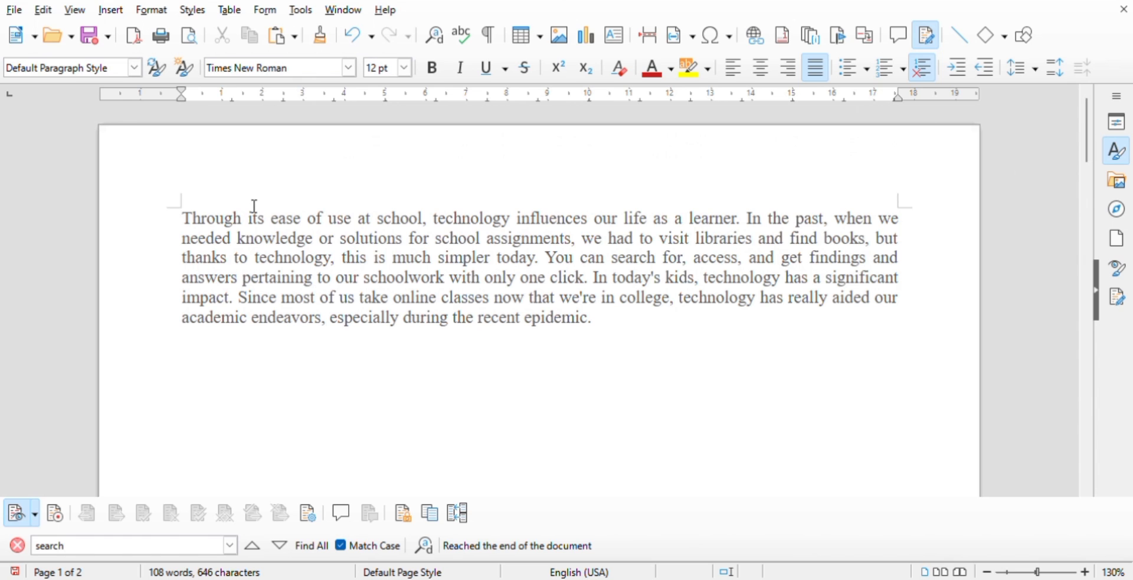
pyautogui.click(896, 200)
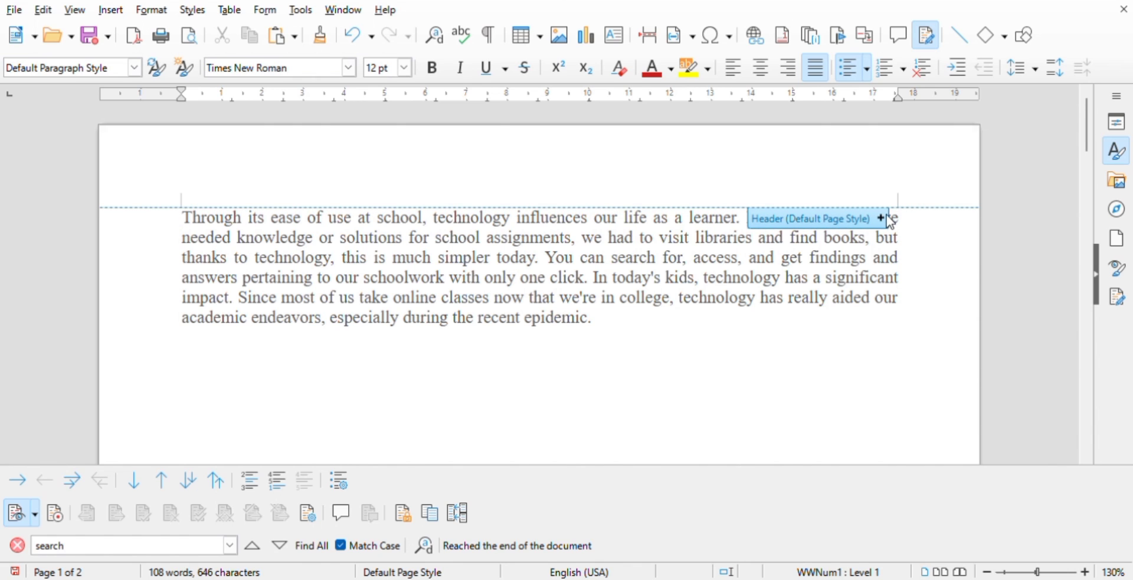
pyautogui.click(882, 217)
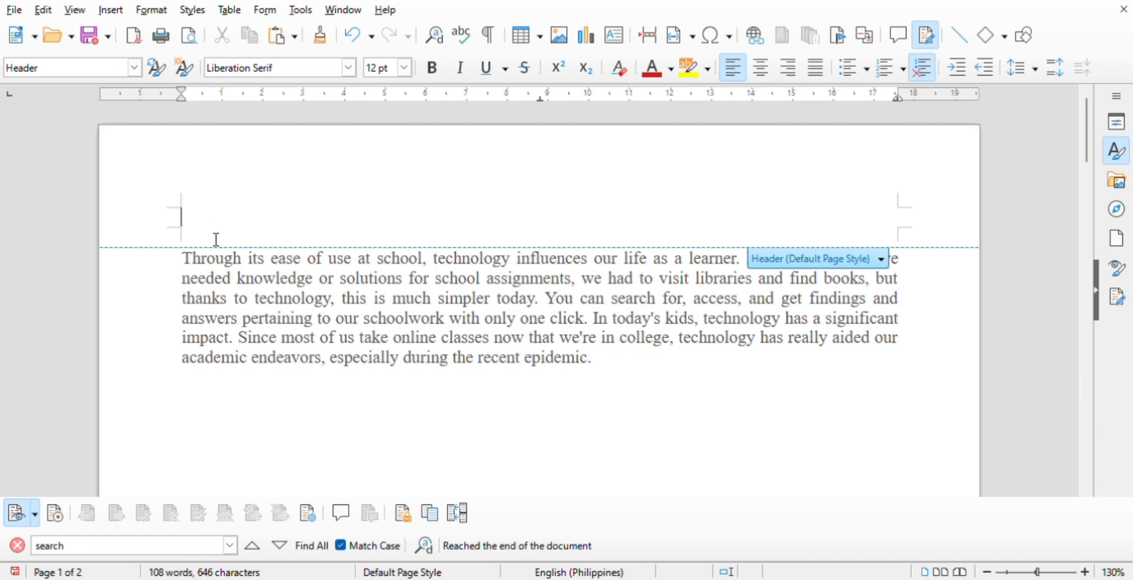
# - Try other paragraph alignments, including centered and justified, on the empty header line and return it to left alignment
pyautogui.click(762, 67)
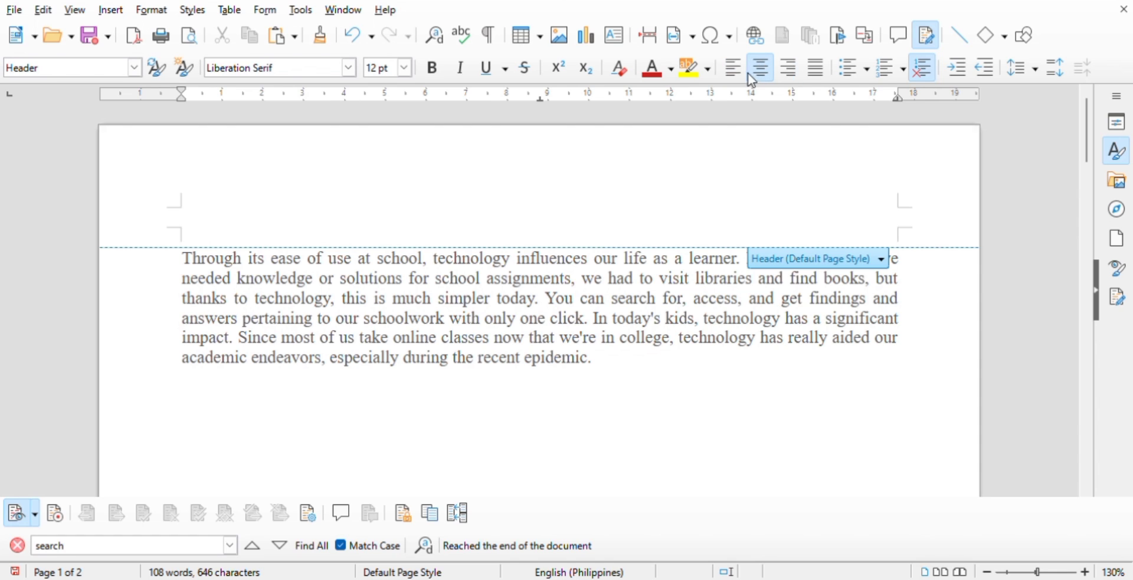
pyautogui.click(793, 71)
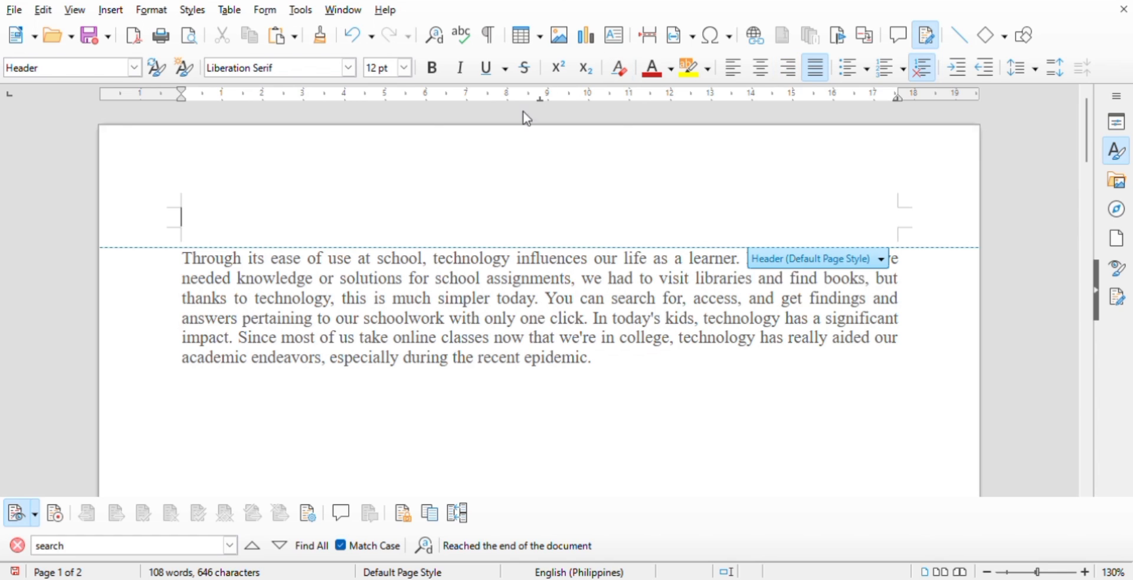
pyautogui.click(729, 75)
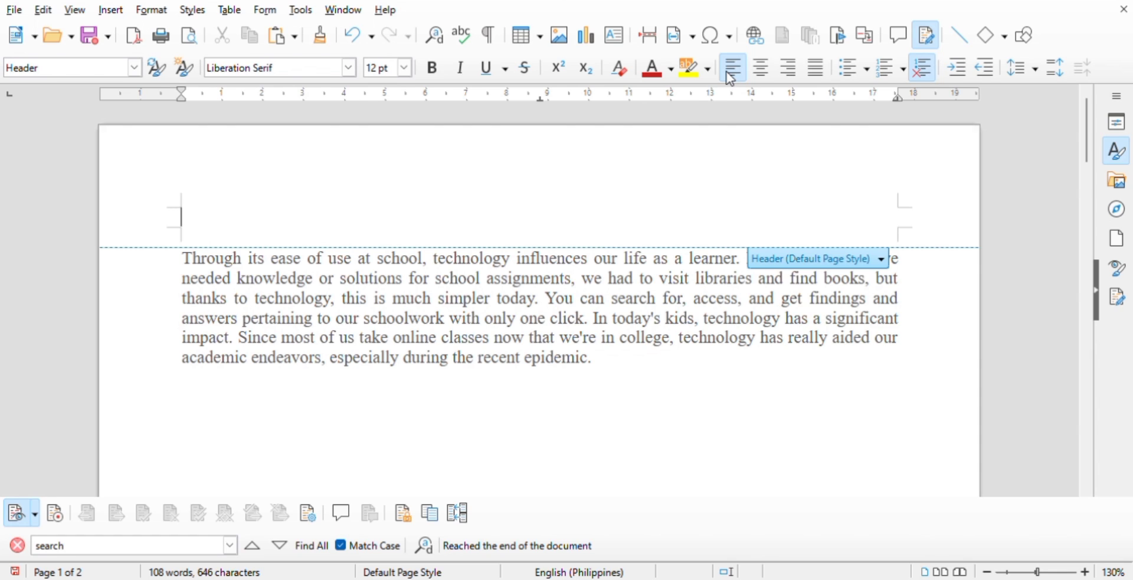
# - Enter "Header" as the header text, with a capital H
pyautogui.write('header')
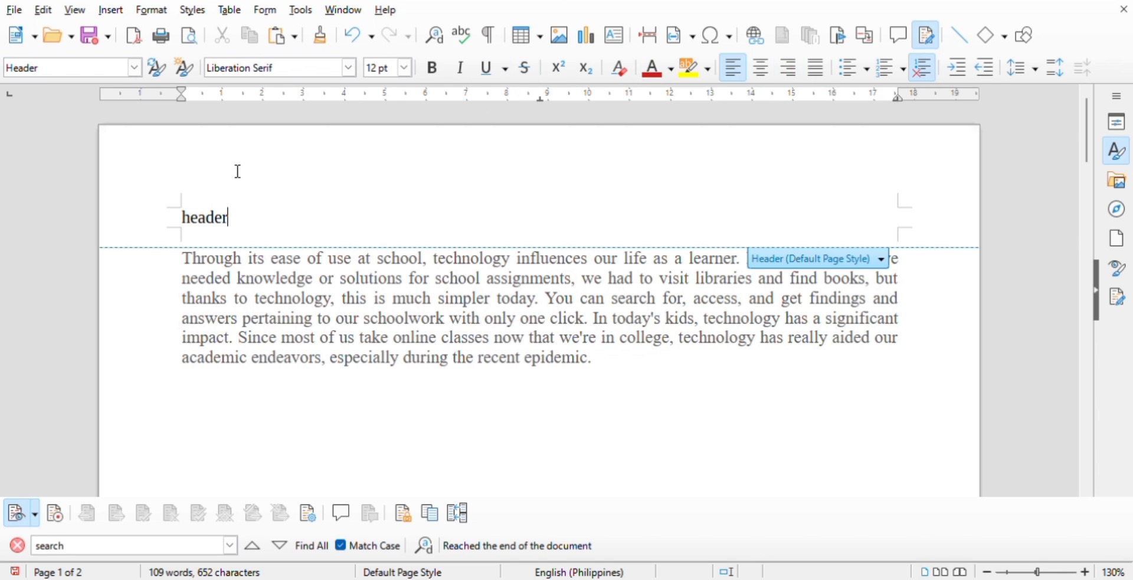
pyautogui.click(195, 228)
pyautogui.press('BackSpace')
pyautogui.write('H')
# - Add a footer at the end of the first page with the text "Footer"
pyautogui.moveTo(1089, 158); pyautogui.dragTo(1095, 298)
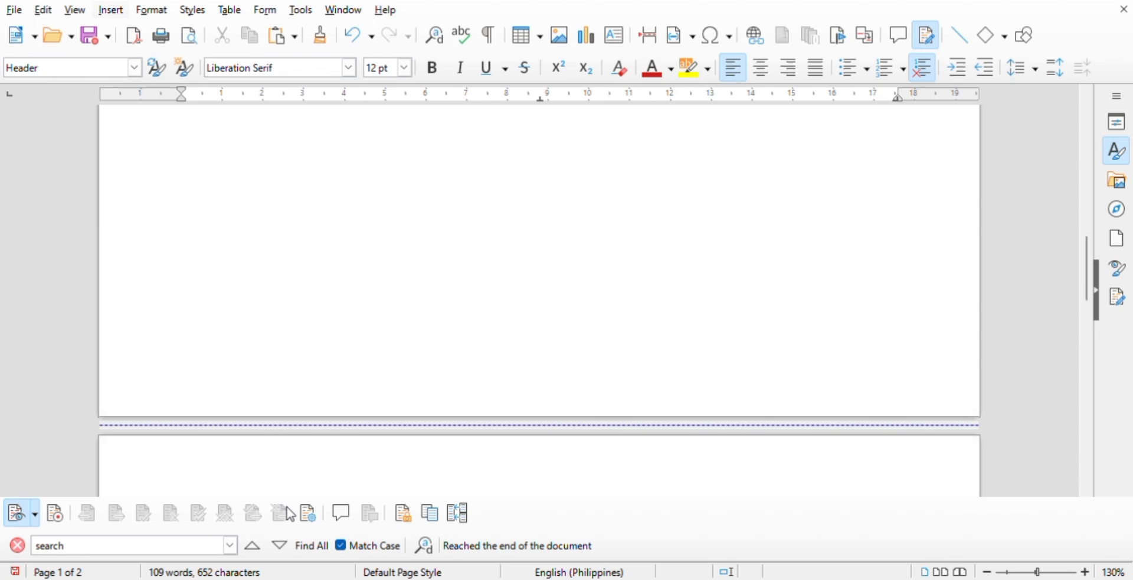
pyautogui.click(449, 503)
pyautogui.write('Footer')
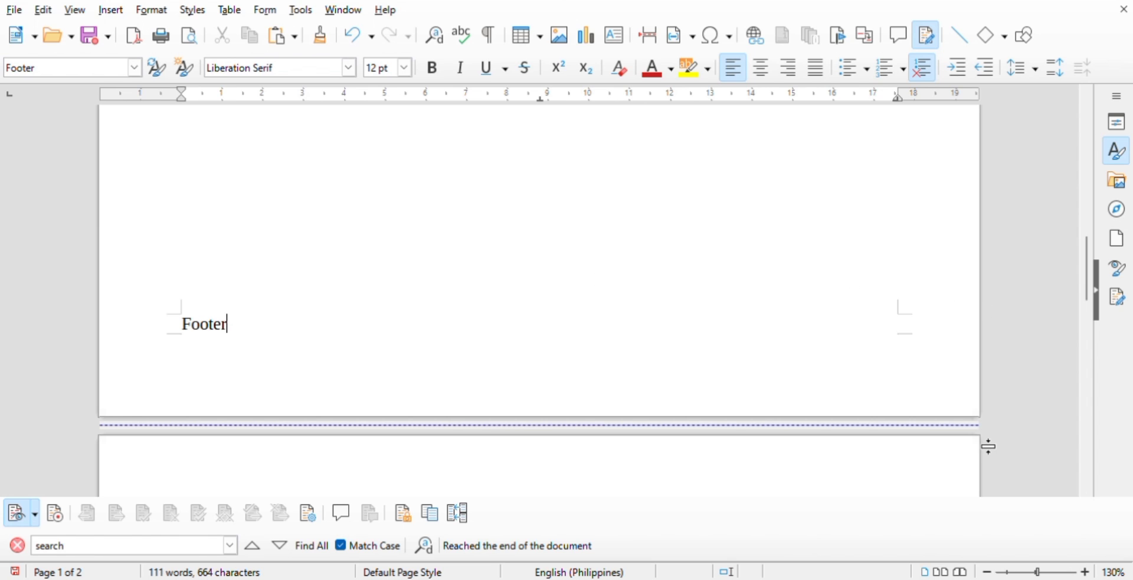
# - Zoom out to 43% and display the two pages side by side
pyautogui.click(1011, 573)
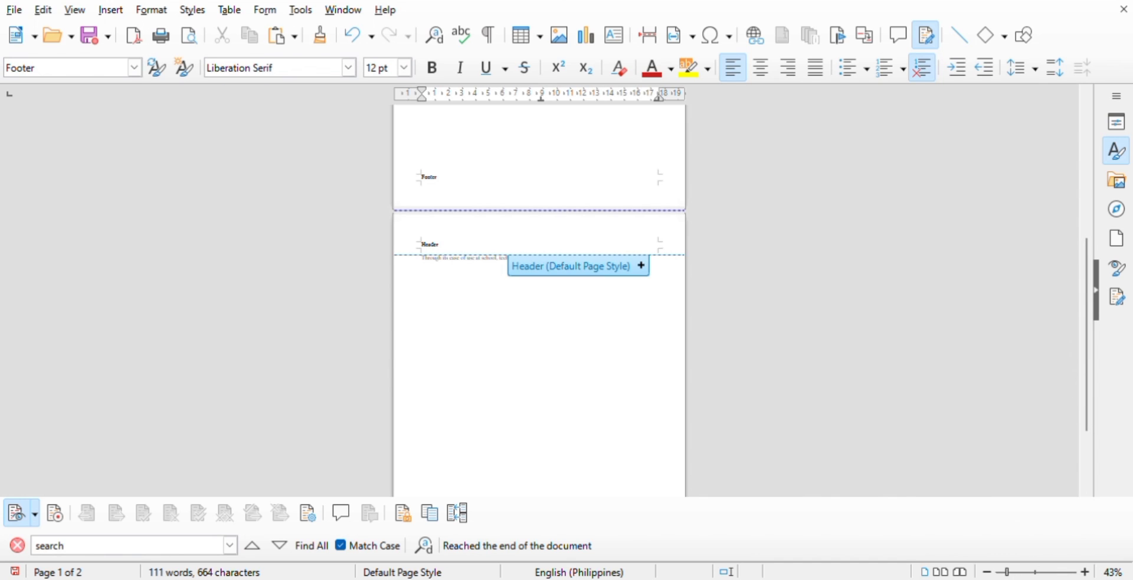
pyautogui.click(942, 572)
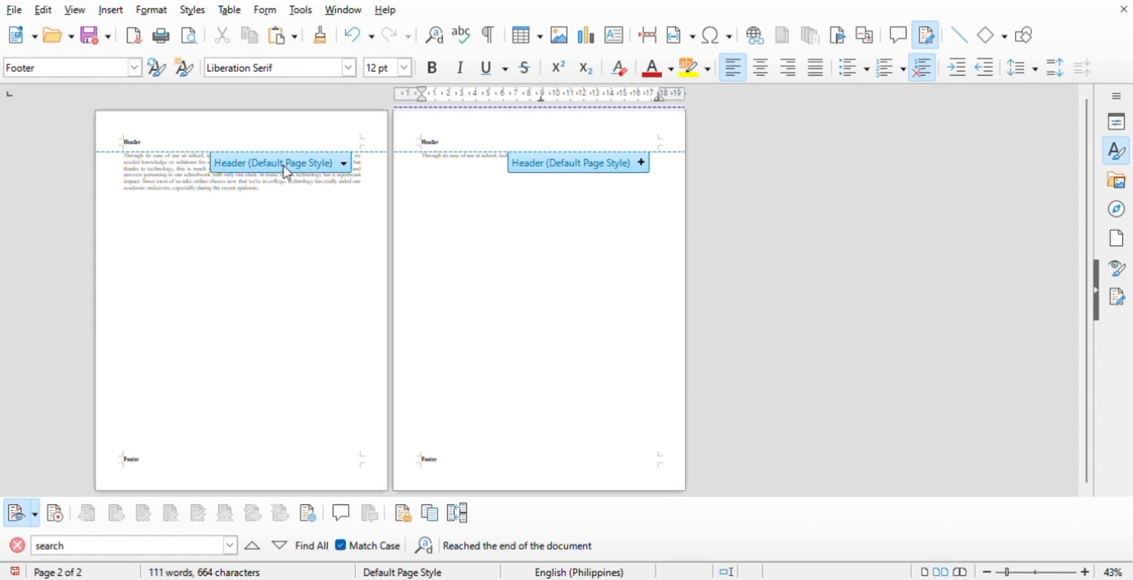
# - Give the main paragraph on page 1 a white font color and black highlighting
pyautogui.moveTo(270, 199); pyautogui.dragTo(112, 161)
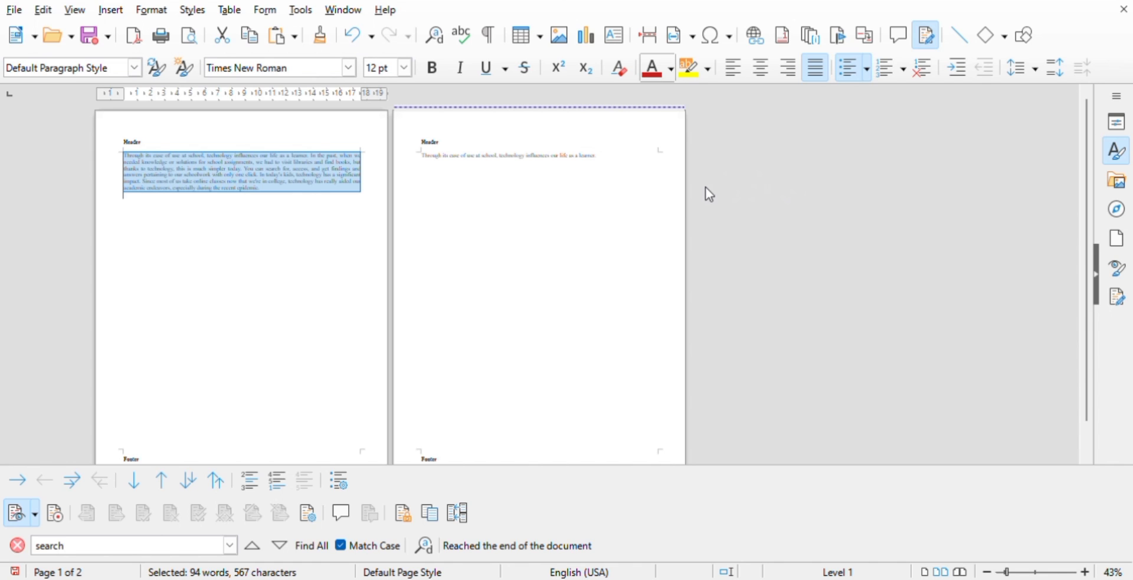
pyautogui.click(811, 168)
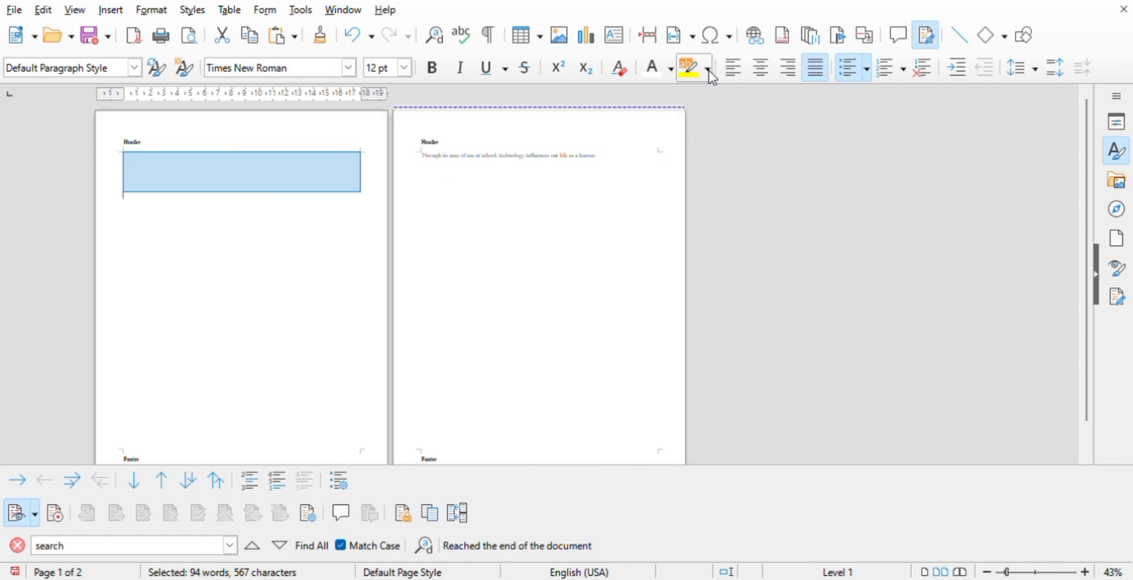
pyautogui.click(693, 178)
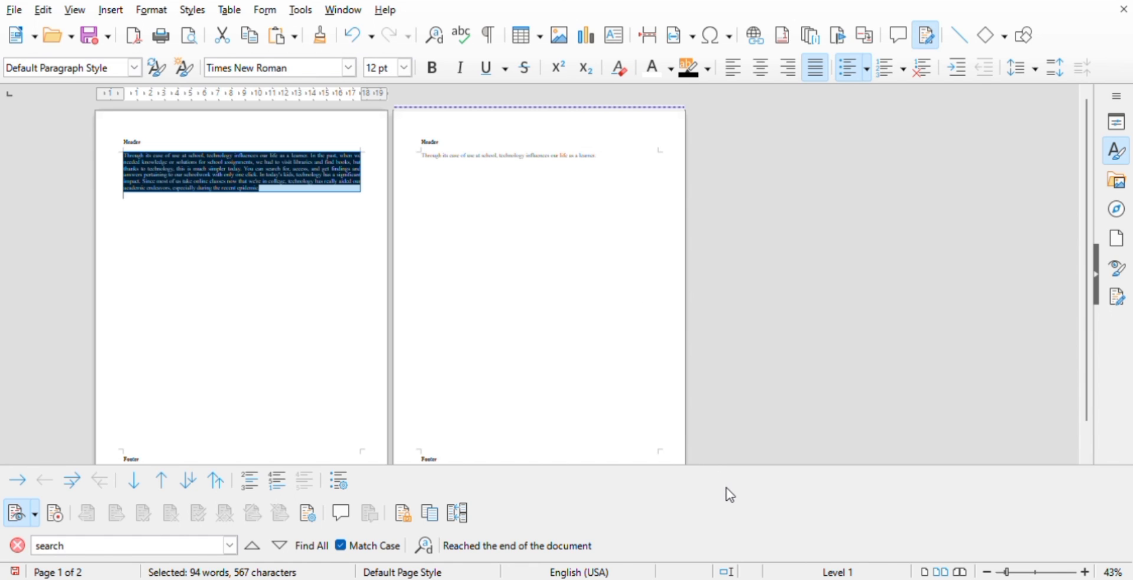
# - Delete the highlighted paragraph's text, zoom in to 100%, and undo the deletion
pyautogui.press('Delete')
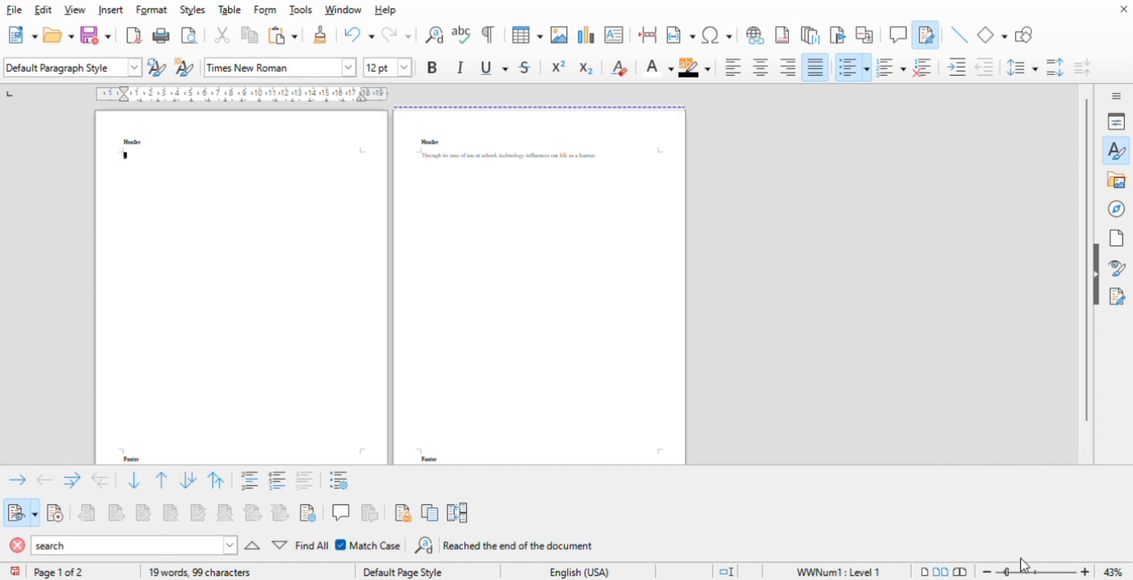
pyautogui.moveTo(1008, 572); pyautogui.dragTo(1036, 572)
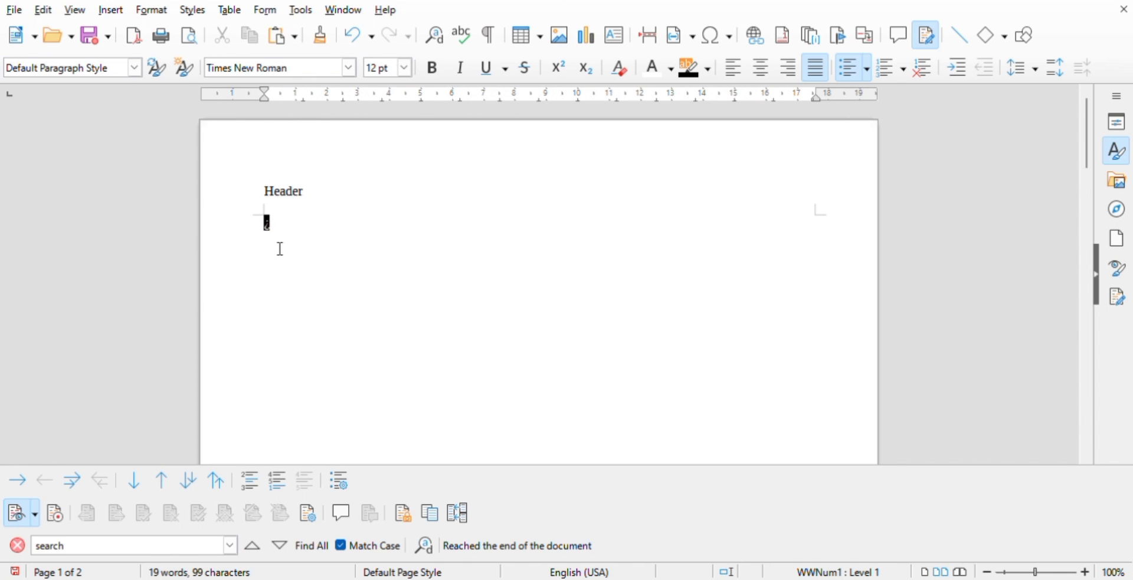
pyautogui.click(353, 34)
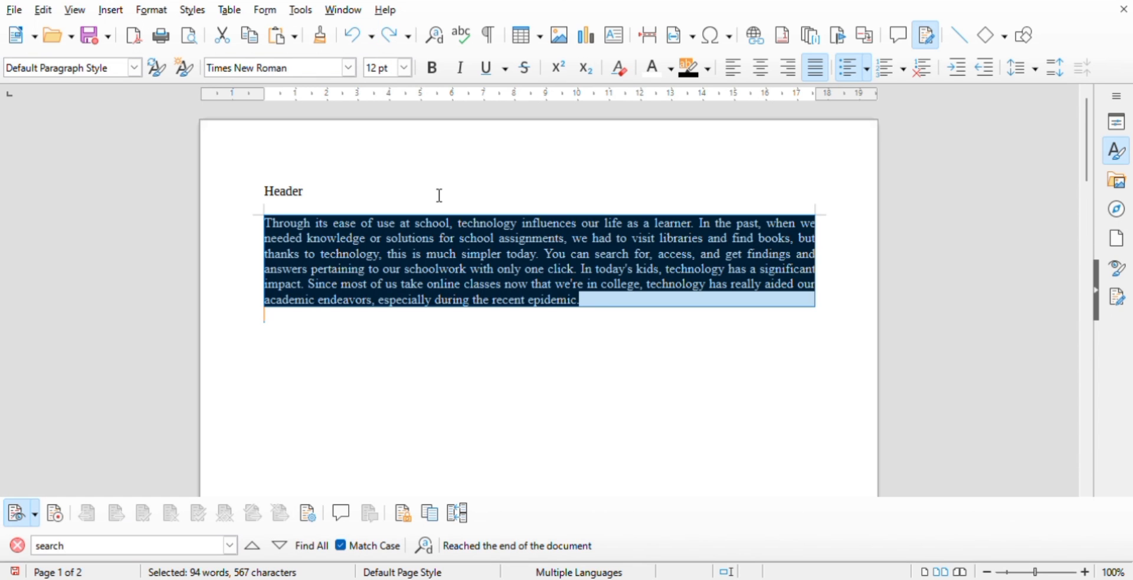
# - Delete all the text of the highlighted paragraph on page 1, removing its first line last
pyautogui.click(573, 411)
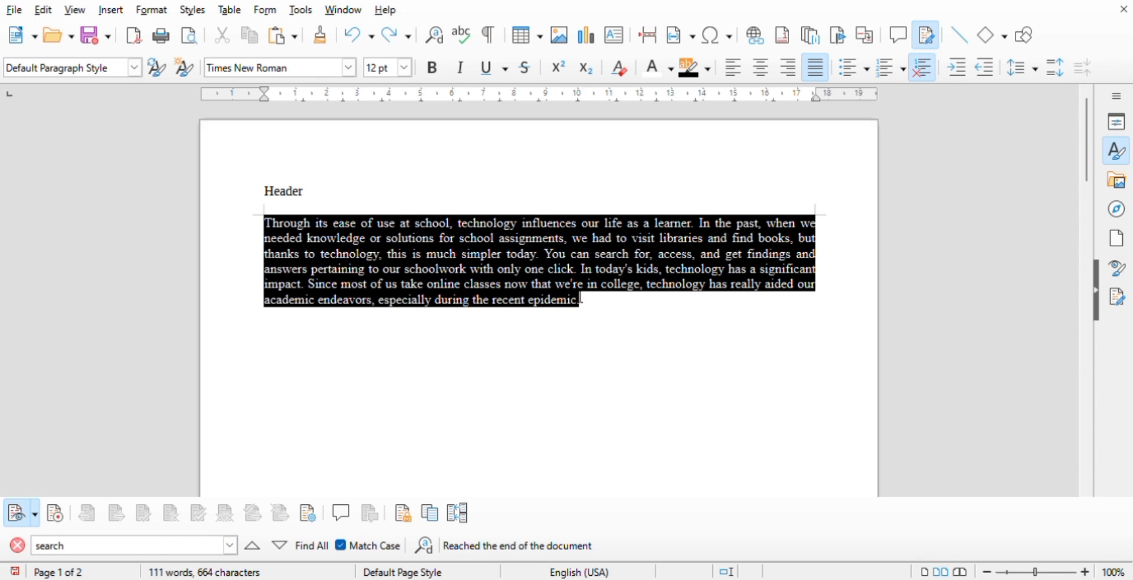
pyautogui.moveTo(595, 302); pyautogui.dragTo(227, 241)
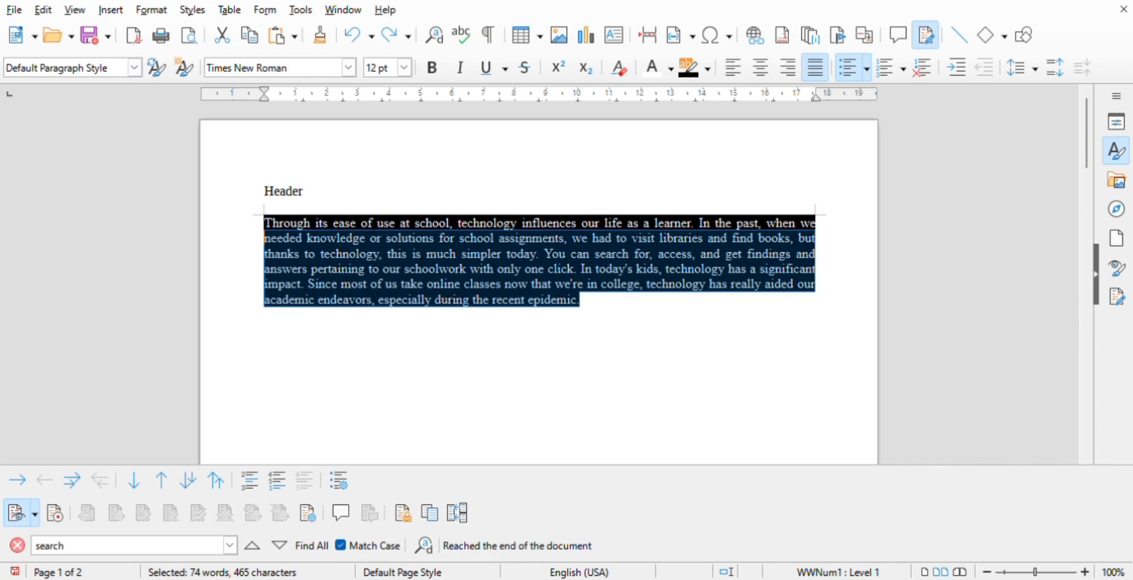
pyautogui.press('BackSpace')
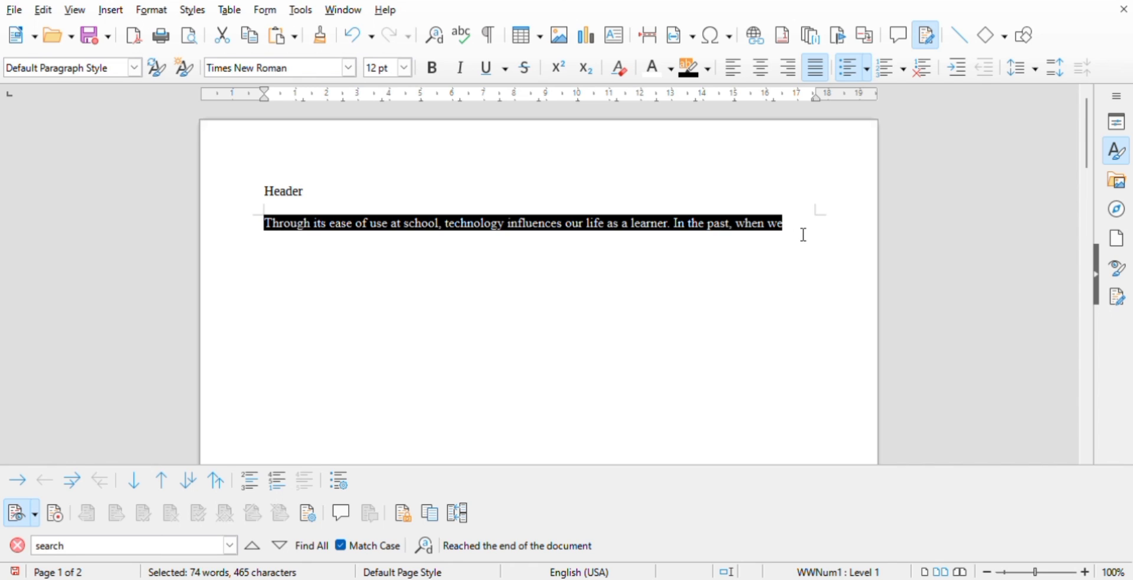
pyautogui.moveTo(805, 234); pyautogui.dragTo(267, 231)
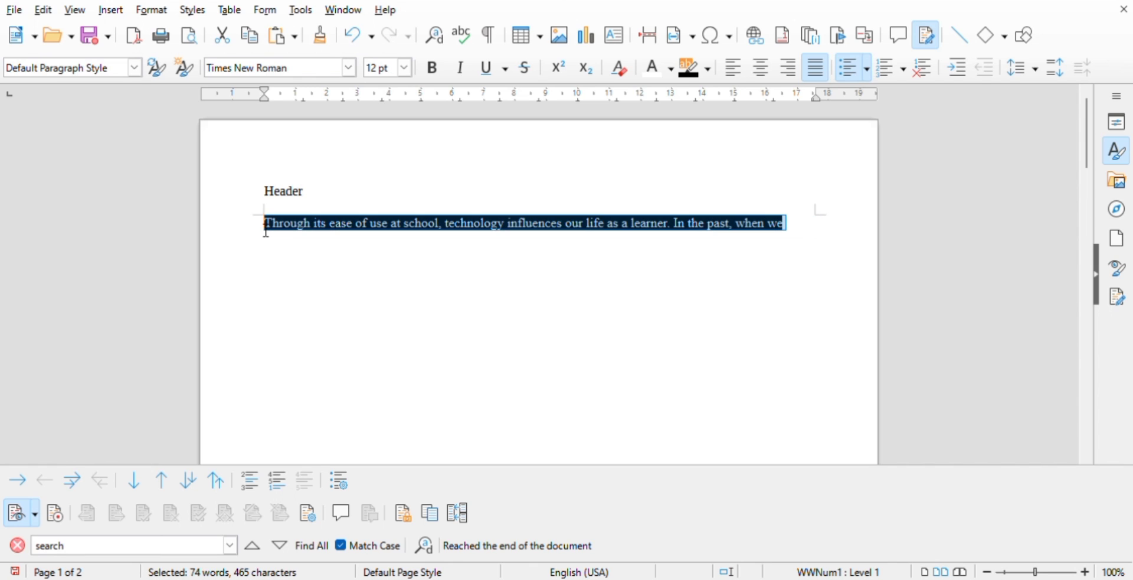
pyautogui.press('BackSpace')
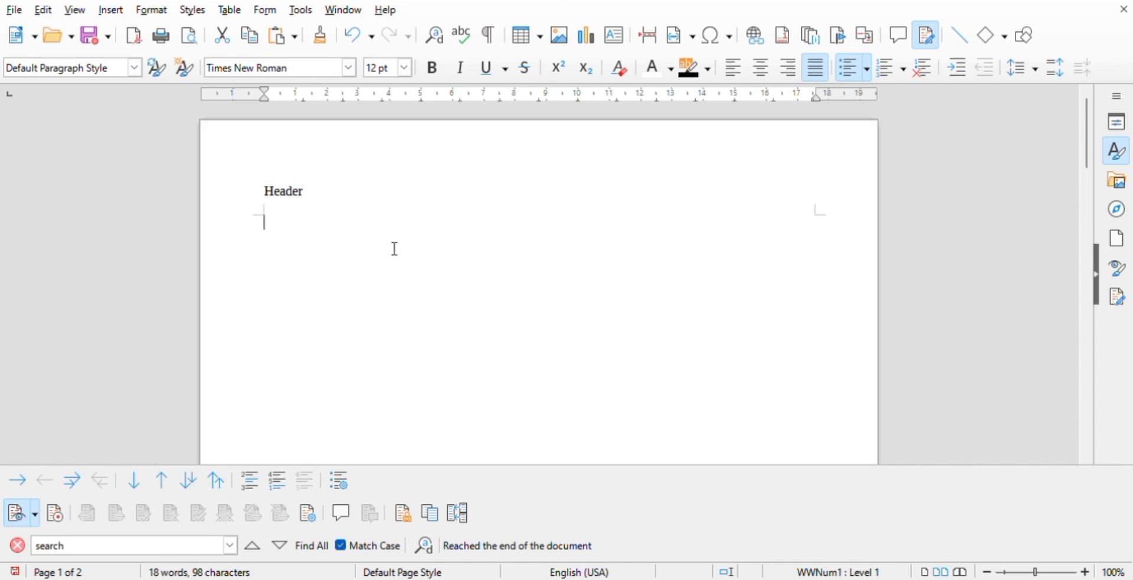
# - Delete the word "Header" from the page header and return to the body text
pyautogui.click(317, 201)
pyautogui.press('BackSpace')
pyautogui.press('BackSpace')
pyautogui.press('BackSpace')
pyautogui.press('BackSpace')
pyautogui.press('BackSpace')
pyautogui.press('BackSpace')
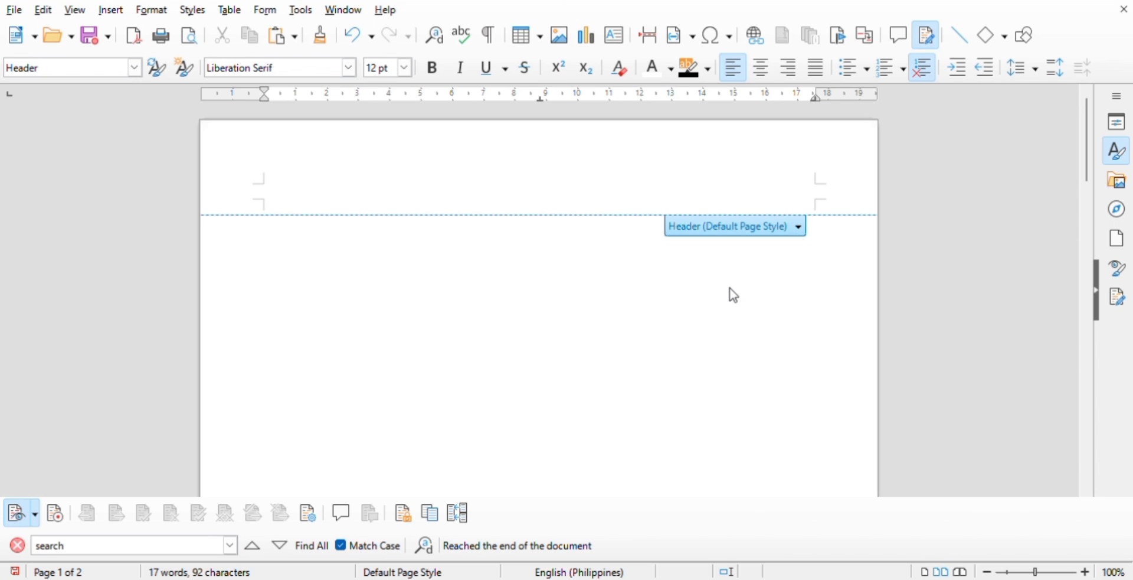
pyautogui.click(626, 321)
# - View the page 1 footer and activate its area, then return to the start of the document
pyautogui.moveTo(1087, 140); pyautogui.dragTo(1072, 282)
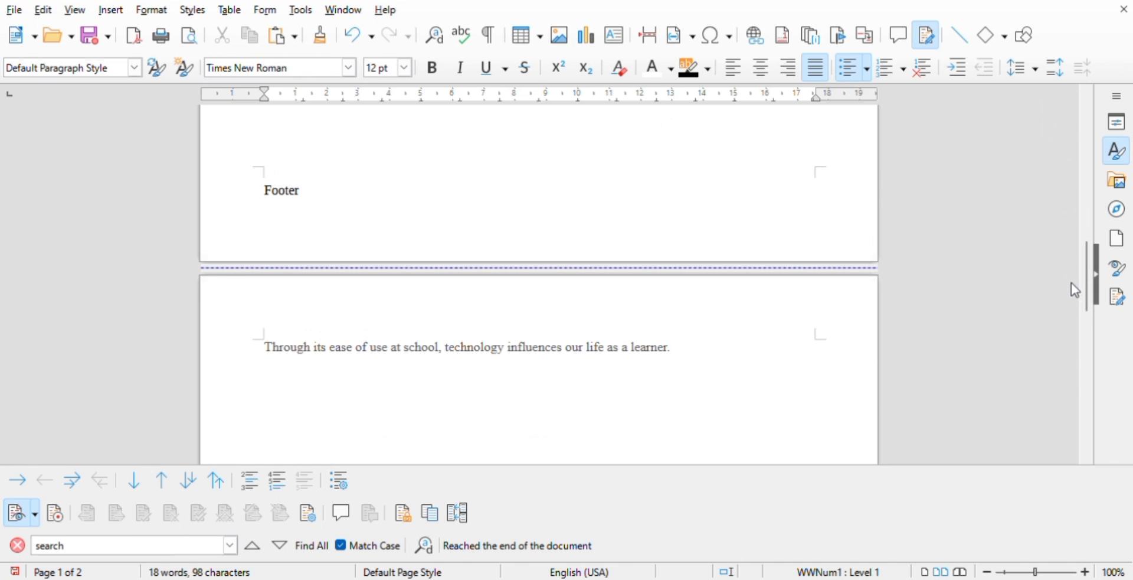
pyautogui.click(825, 178)
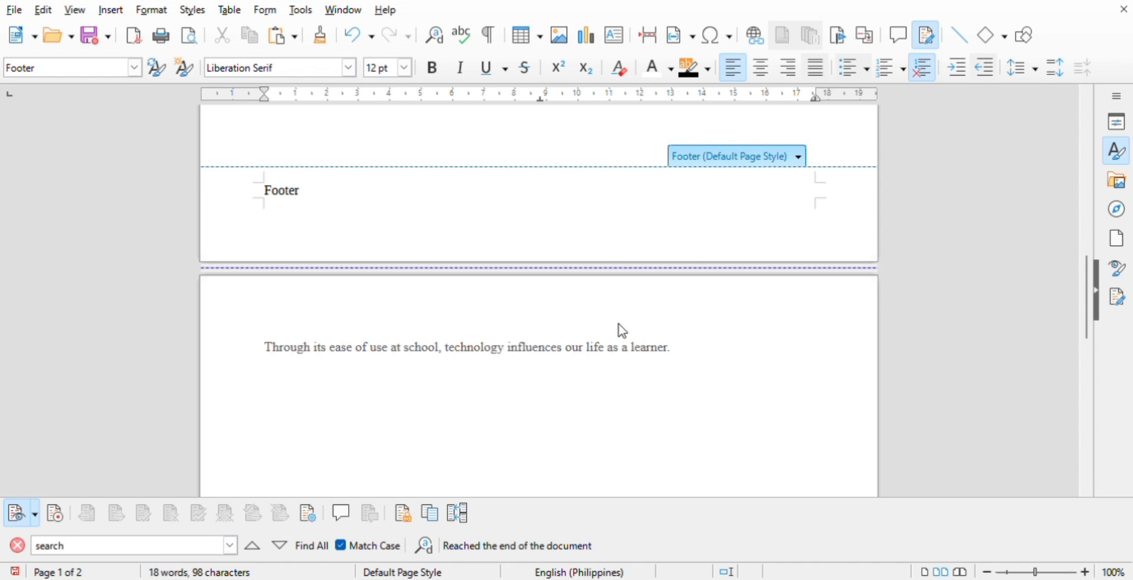
pyautogui.hotkey('ctrl', 'Home')
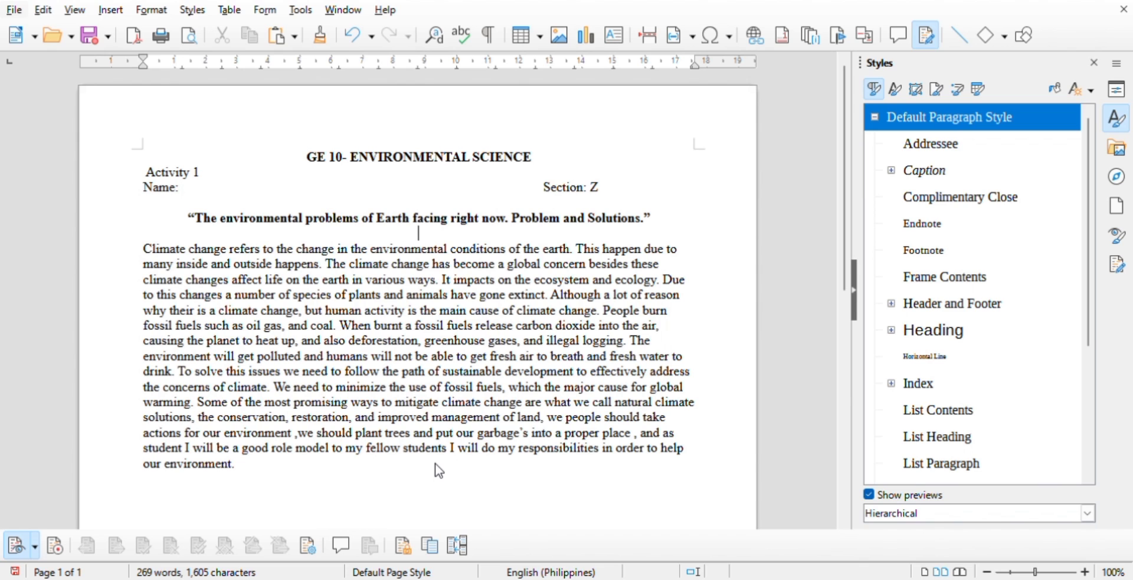
# - Save the environmental science activity document
pyautogui.hotkey('ctrl', 's')
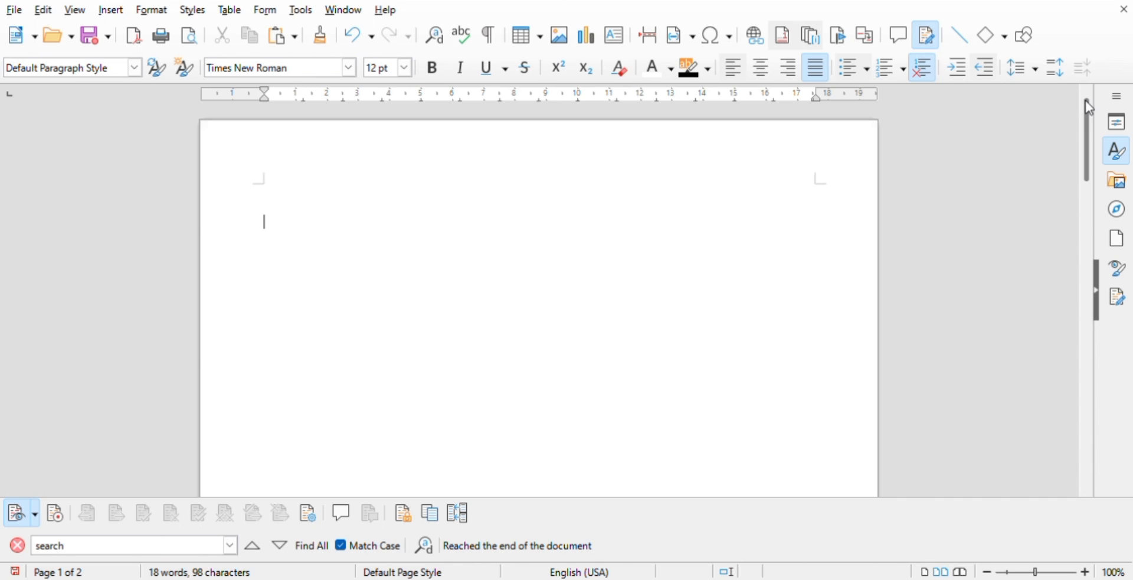
# - Write "Create your own sample text applying all the tools that is being taught." at the start of page 1's body
pyautogui.write('Create your own ')
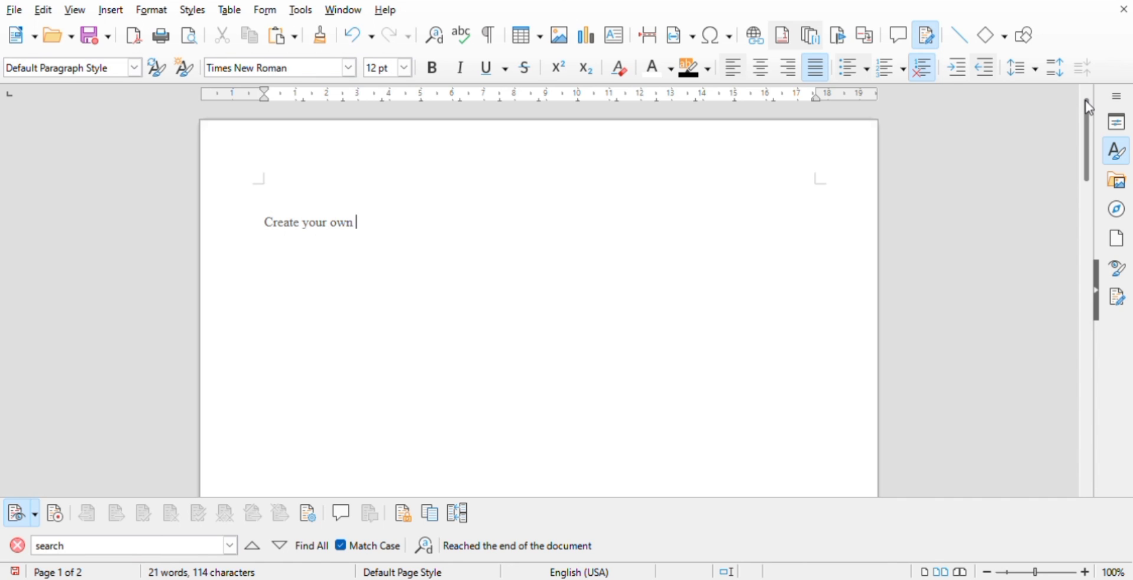
pyautogui.write('sample text')
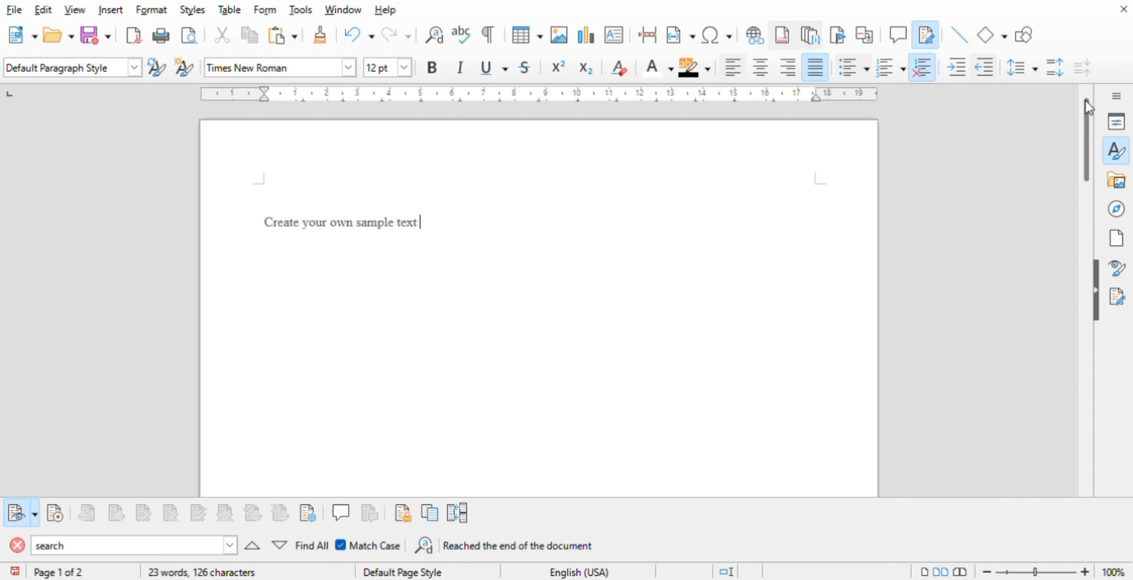
pyautogui.write(' applying all the ')
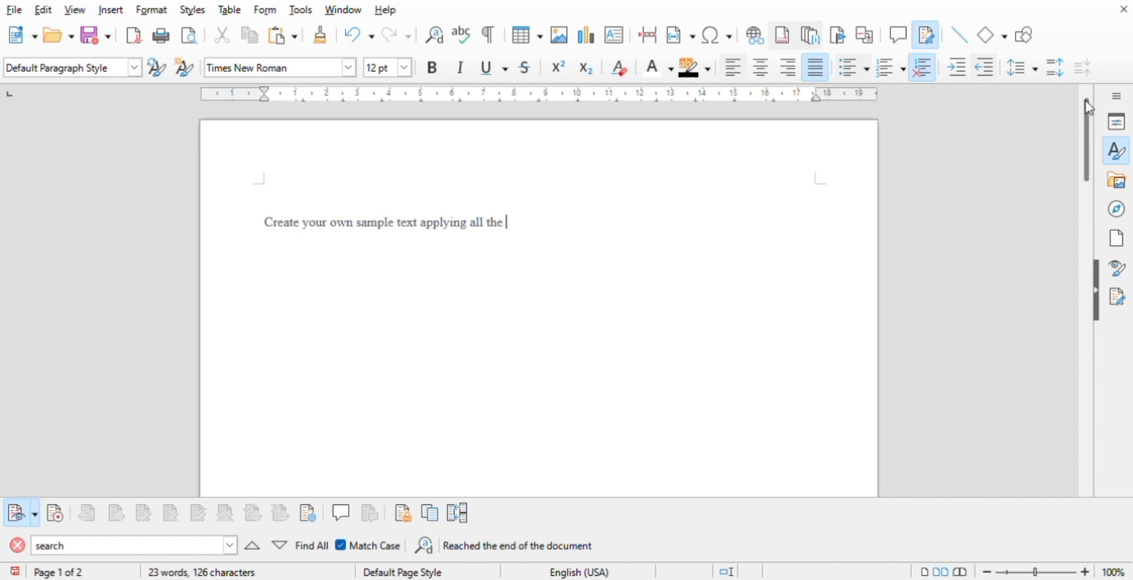
pyautogui.write('tools thatn')
pyautogui.press('BackSpace')
pyautogui.write('is bei')
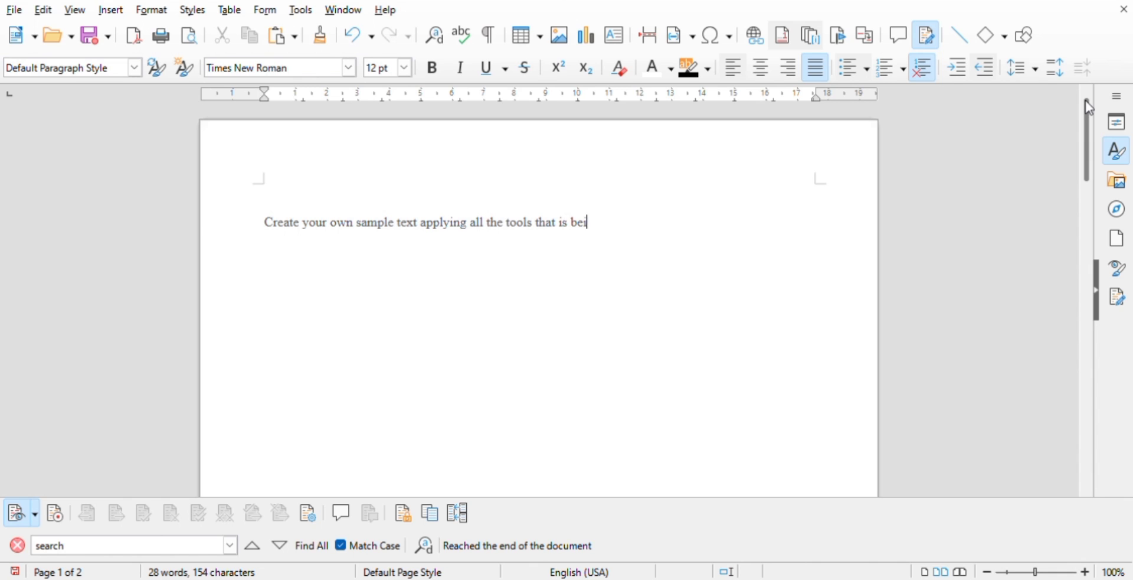
pyautogui.write('ng taught.')
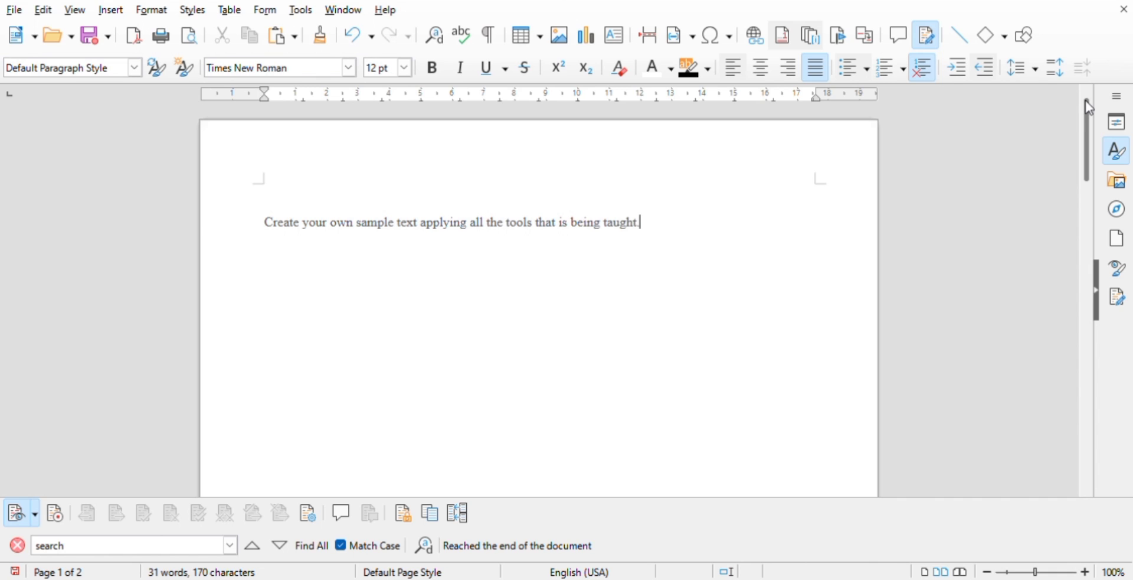